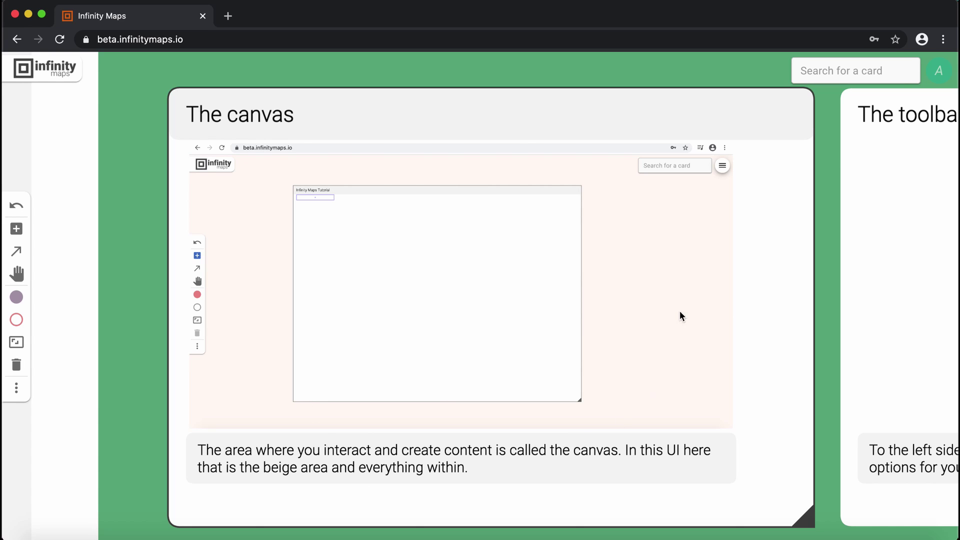
# Zoom in on The canvas slide and advance the tour to The toolbar slide
pyautogui.scroll(3, 284, 279)
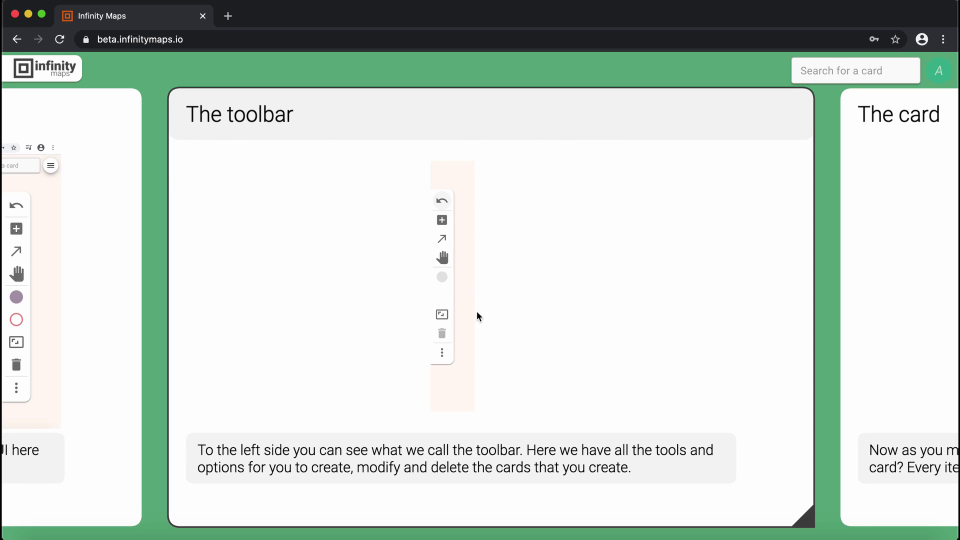
# On The card slide, drag the Card example's corner to make it narrower, then continue to The header and the body
pyautogui.click(880, 295)
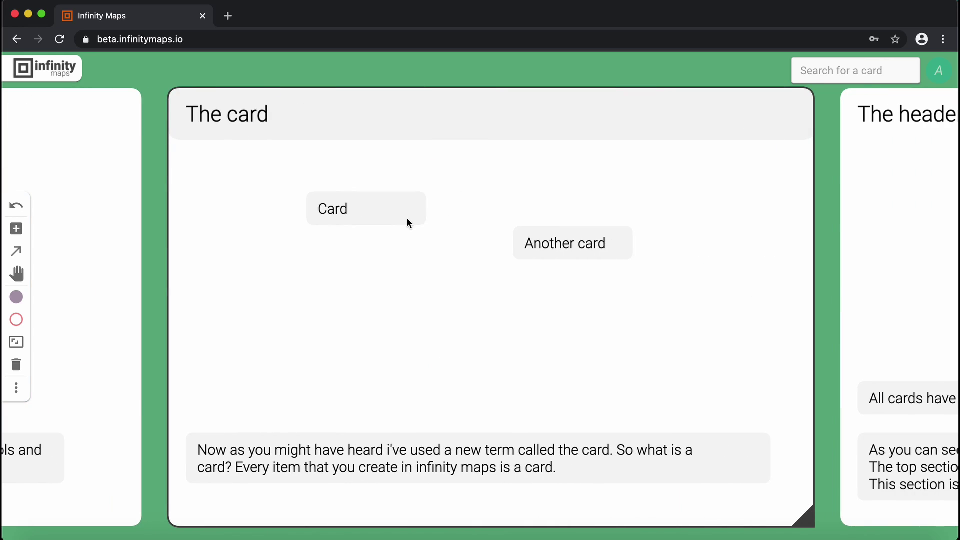
pyautogui.moveTo(411, 216)
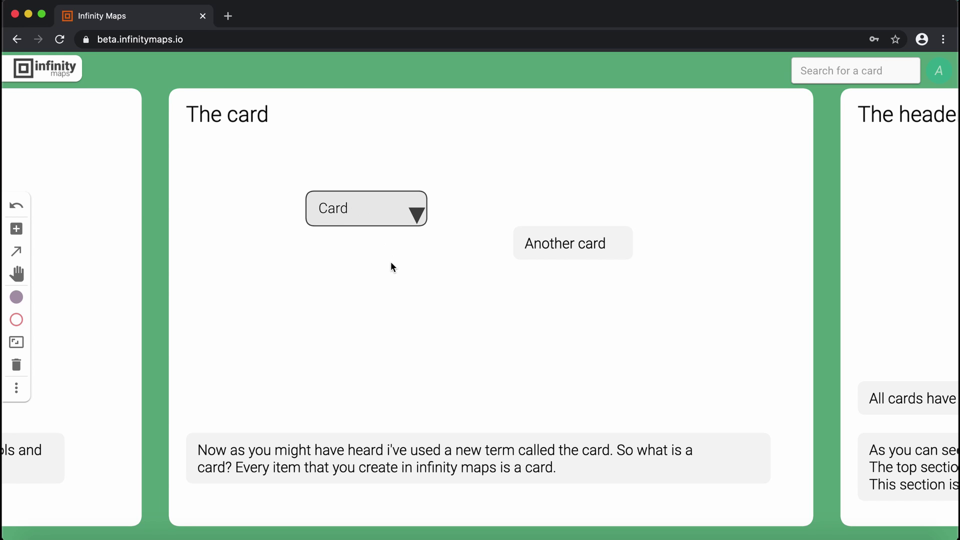
pyautogui.press('Escape')
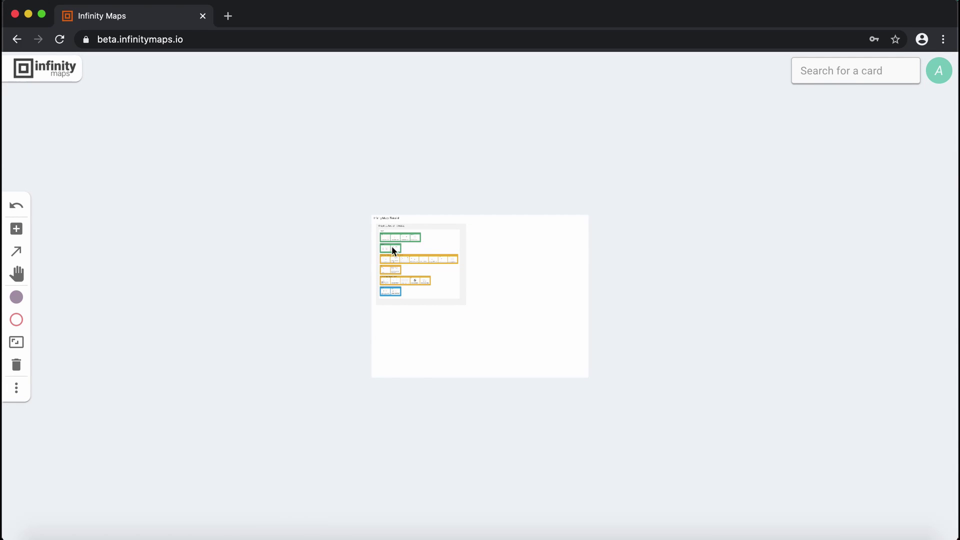
pyautogui.doubleClick(391, 246)
pyautogui.doubleClick(597, 238)
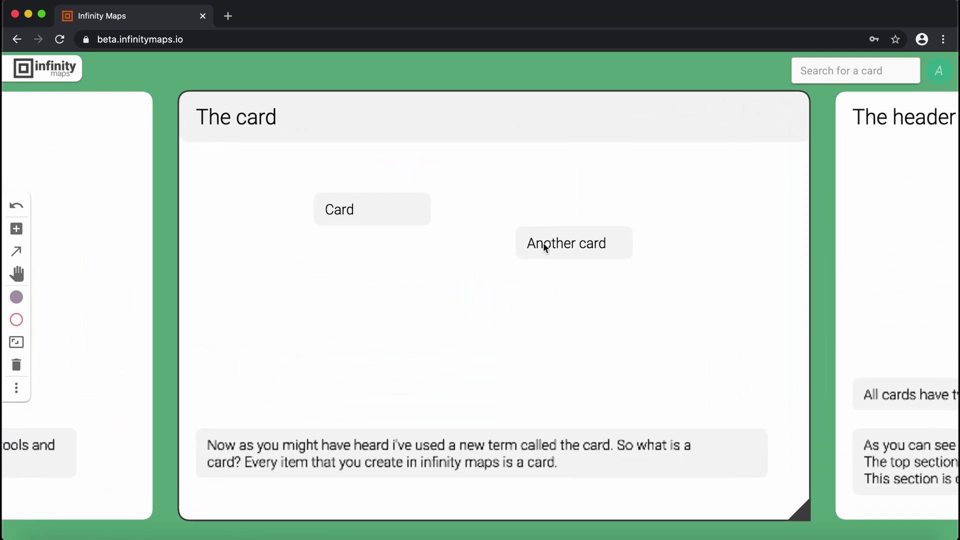
pyautogui.moveTo(421, 215); pyautogui.dragTo(403, 205)
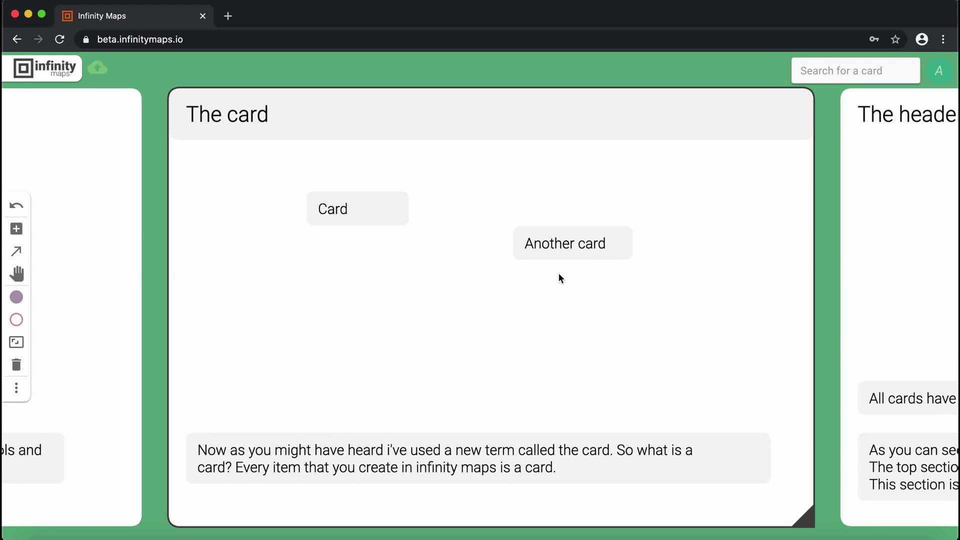
pyautogui.click(883, 245)
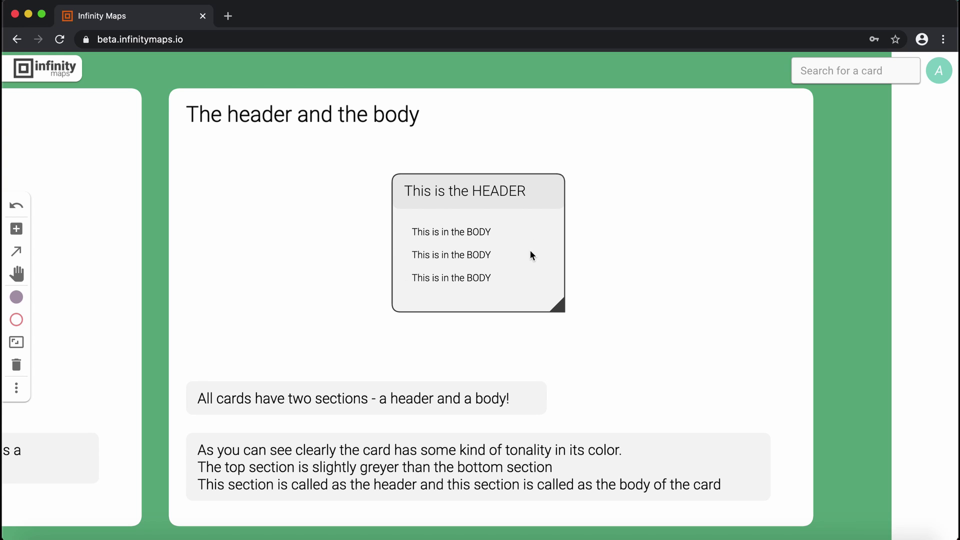
# Color the header-and-body example card blue, then set it back to light grey
pyautogui.scroll(5, 422, 193)
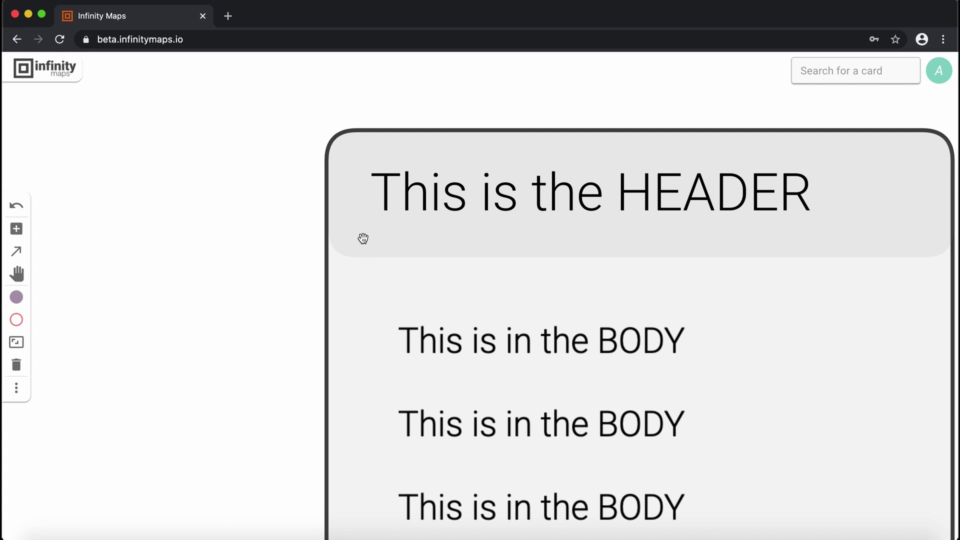
pyautogui.click(17, 296)
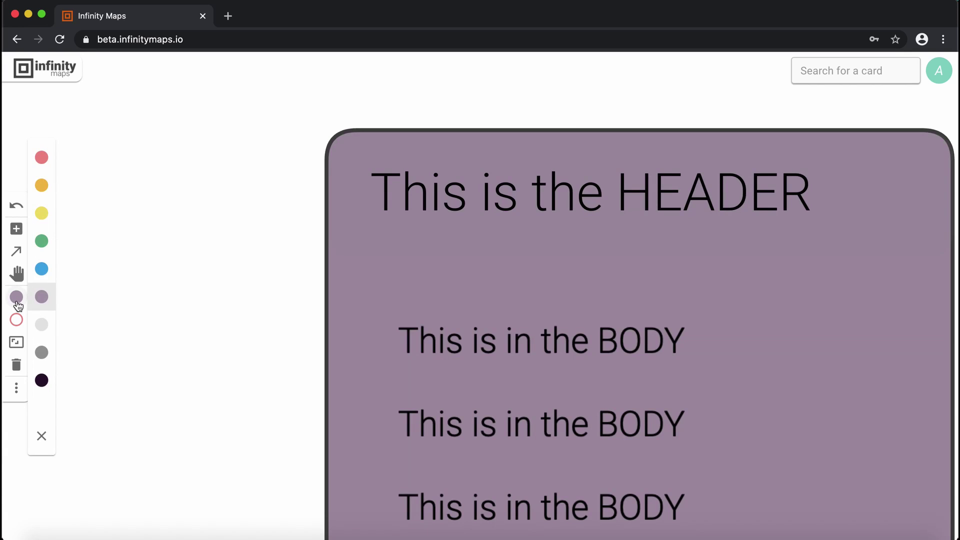
pyautogui.click(42, 269)
pyautogui.scroll(5, 398, 243)
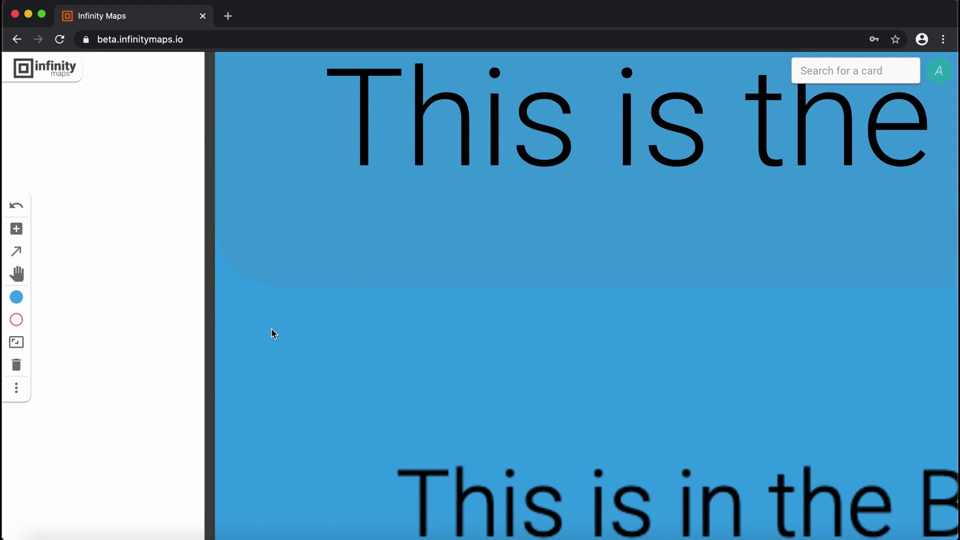
pyautogui.click(16, 297)
pyautogui.click(41, 324)
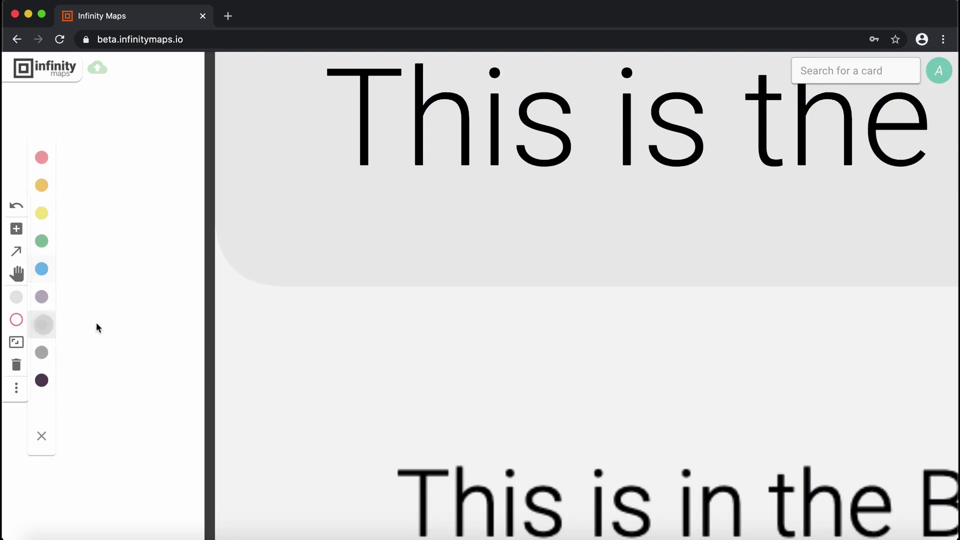
# Pan and zoom out to the tutorial map's section groups overview
pyautogui.scroll(-5, 328, 325)
pyautogui.scroll(-5, 262, 317)
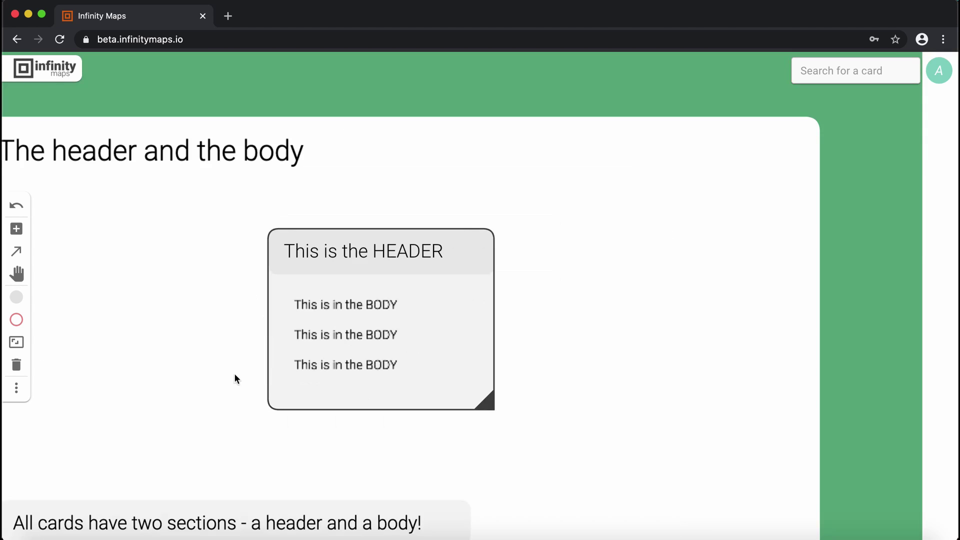
pyautogui.moveTo(236, 380); pyautogui.dragTo(294, 220)
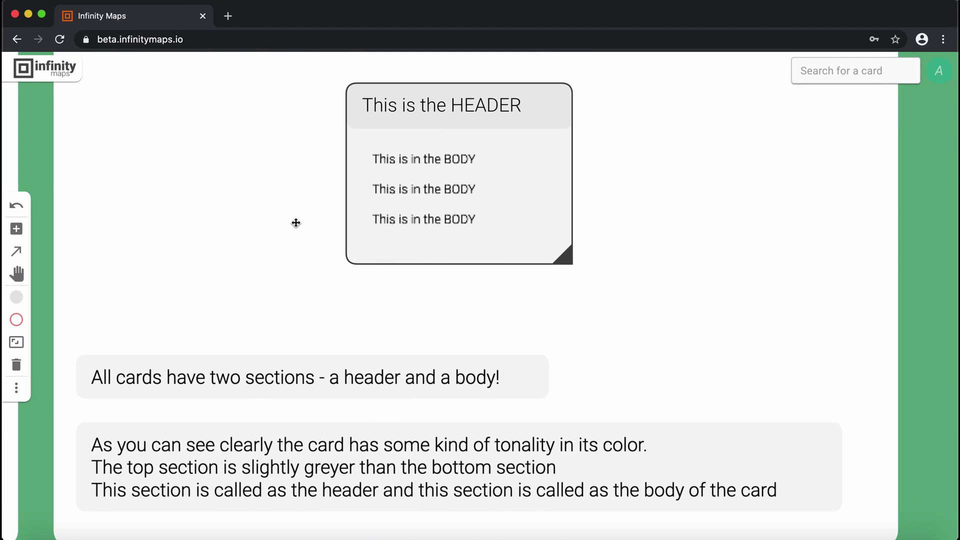
pyautogui.scroll(-1, 295, 226)
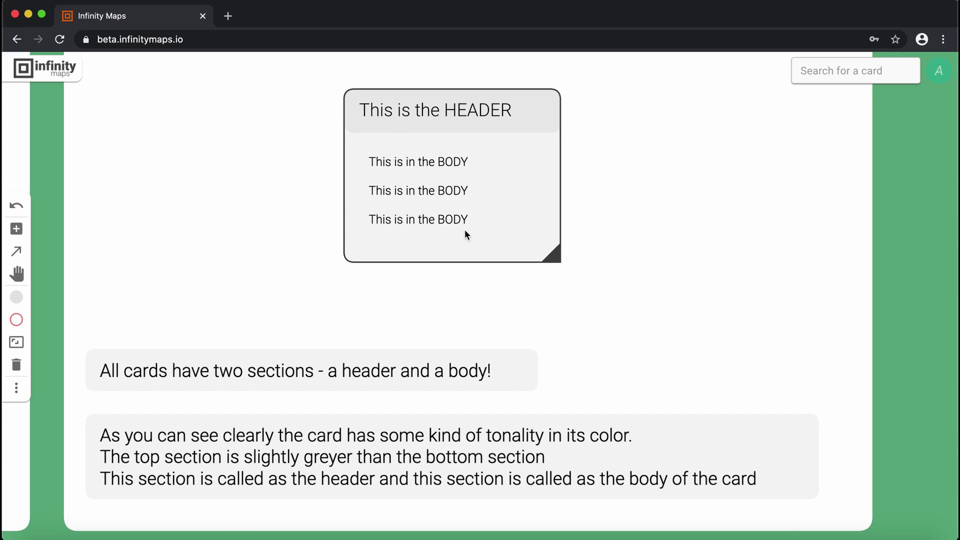
pyautogui.scroll(-3, 465, 230)
# Zoom into the Navigation group and pan over to look at the Navigation with keys card
pyautogui.doubleClick(314, 281)
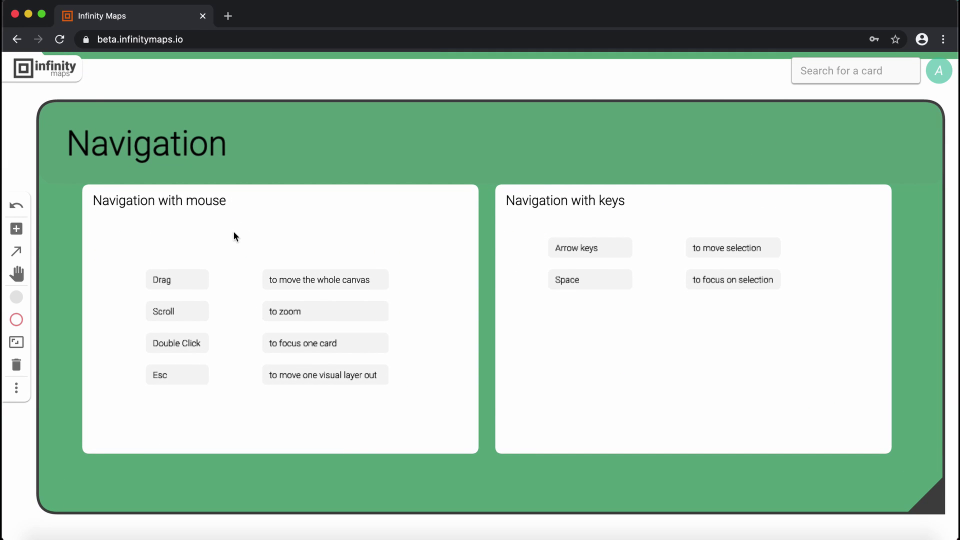
pyautogui.doubleClick(234, 233)
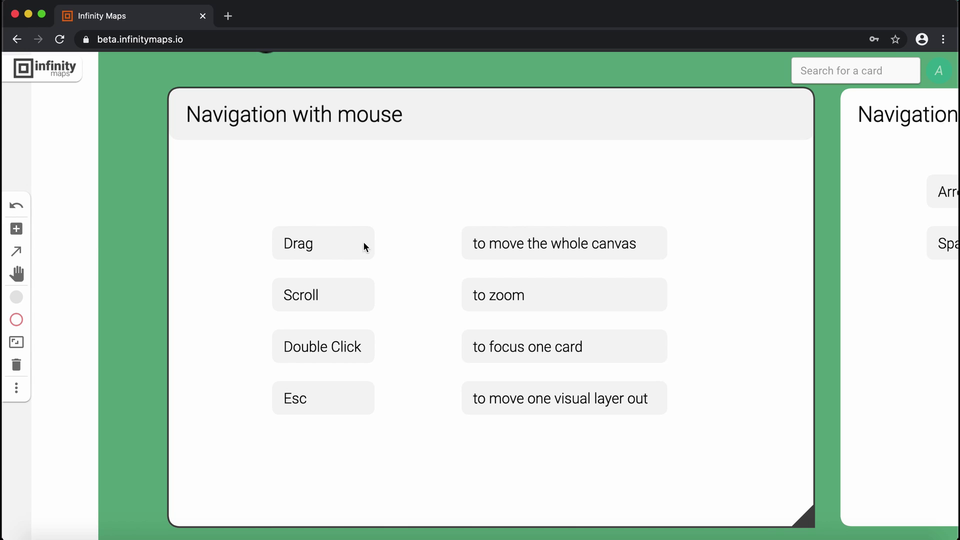
pyautogui.moveTo(397, 254); pyautogui.dragTo(563, 238)
pyautogui.moveTo(419, 223); pyautogui.dragTo(527, 178)
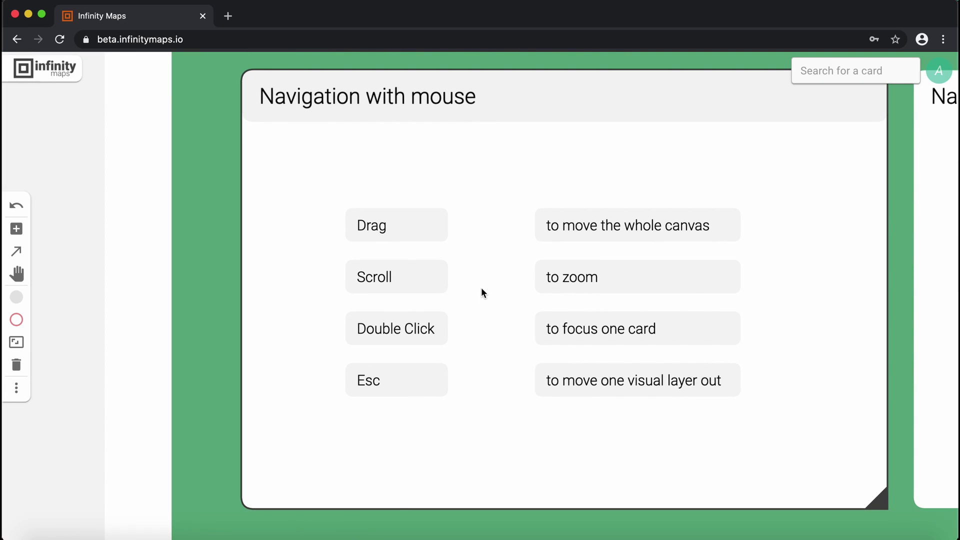
pyautogui.scroll(-5, 480, 289)
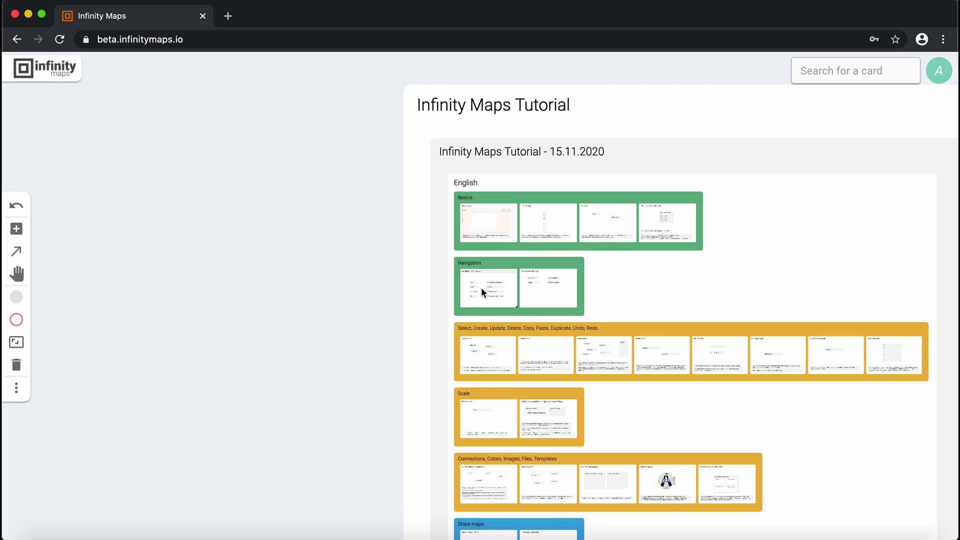
pyautogui.scroll(5, 480, 289)
pyautogui.scroll(-3, 481, 292)
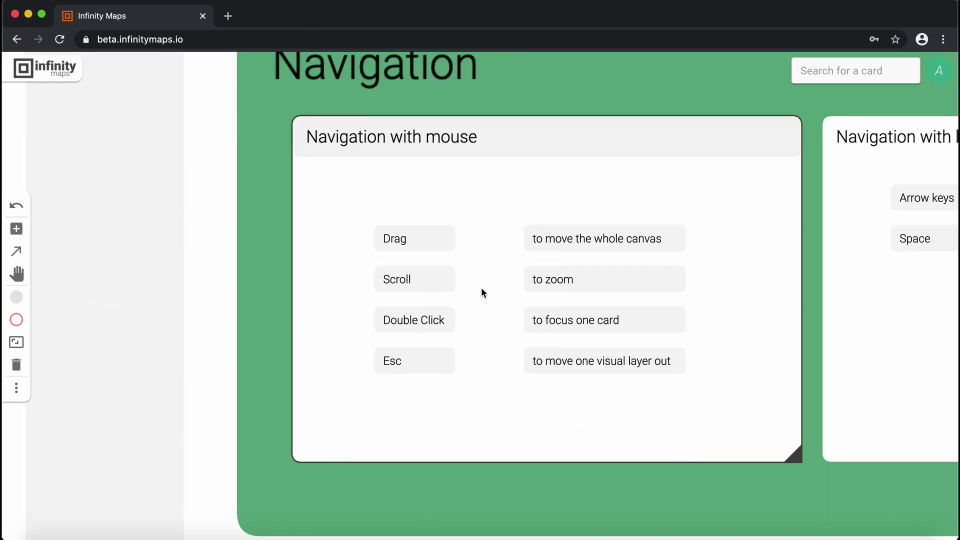
pyautogui.scroll(1, 481, 292)
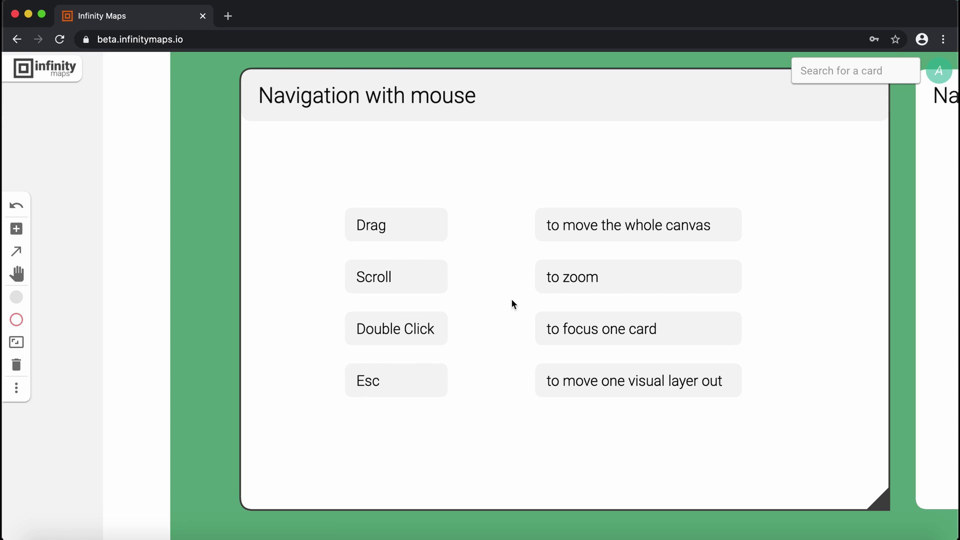
pyautogui.scroll(-4, 504, 275)
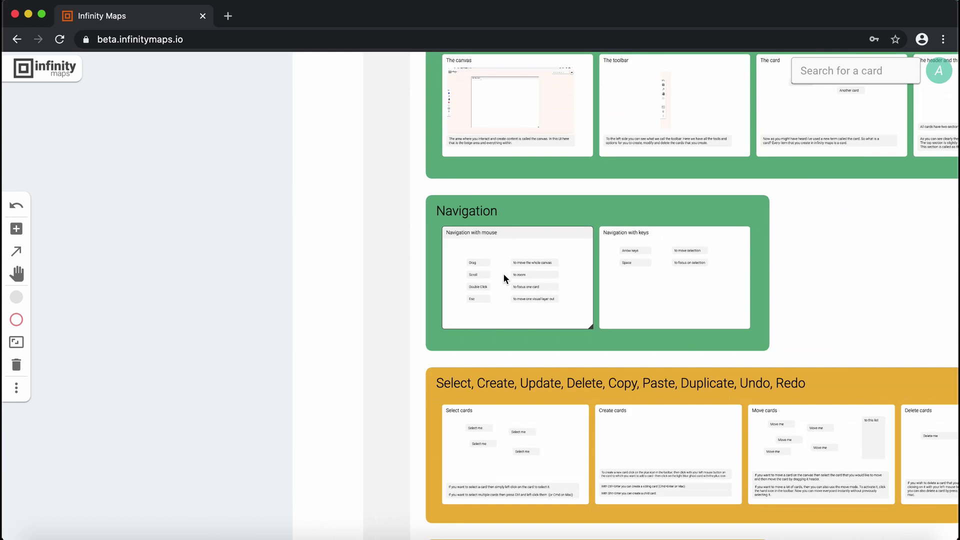
# Zoom out to the whole map, then make the Navigation with mouse card fill the view
pyautogui.doubleClick(503, 273)
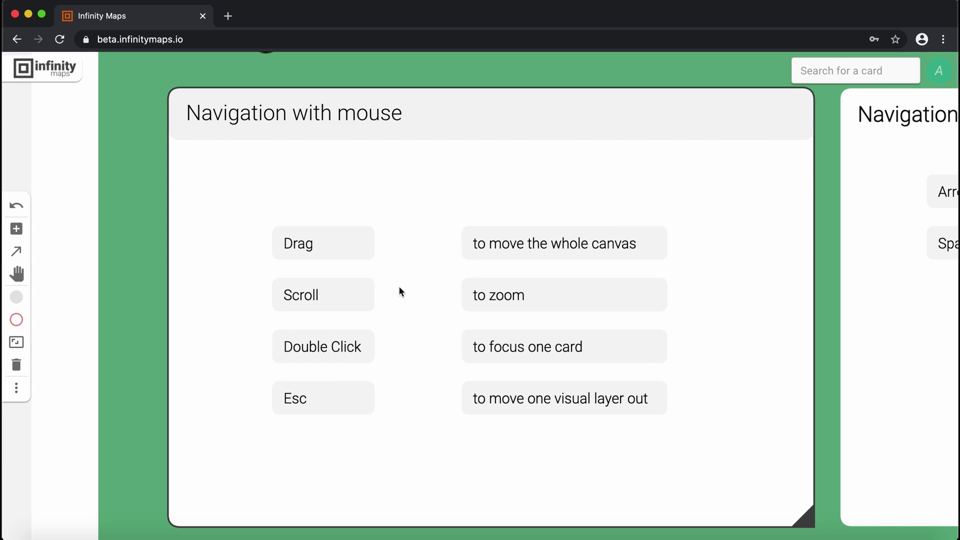
pyautogui.press('Escape')
pyautogui.press('Escape')
pyautogui.press('Escape')
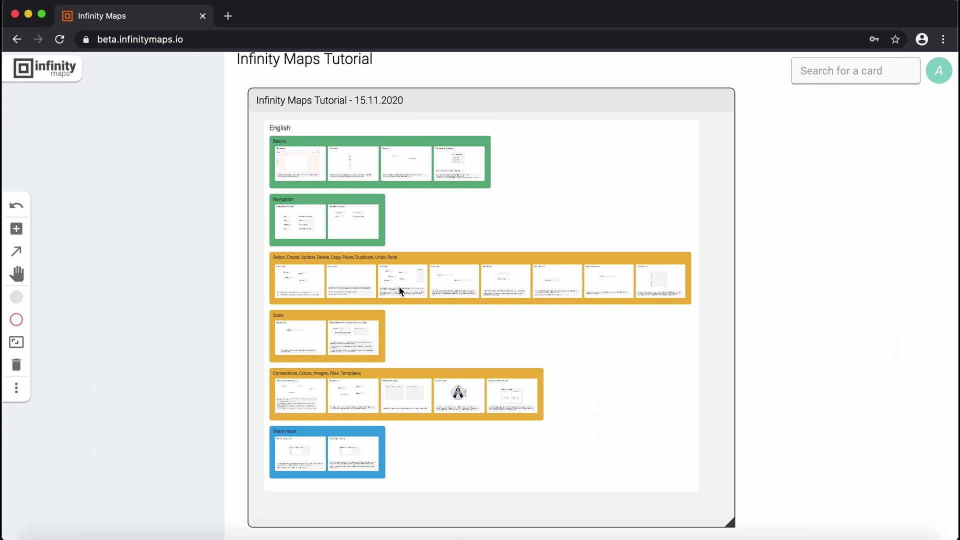
pyautogui.doubleClick(320, 227)
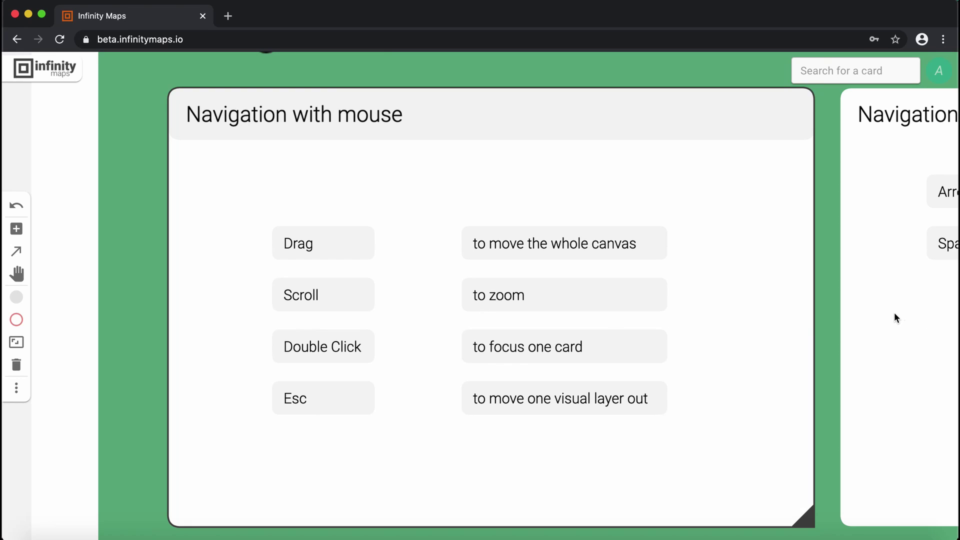
# In Navigation with keys, move the selection between cards with the arrow keys, then zoom into the Space card
pyautogui.press('Right')
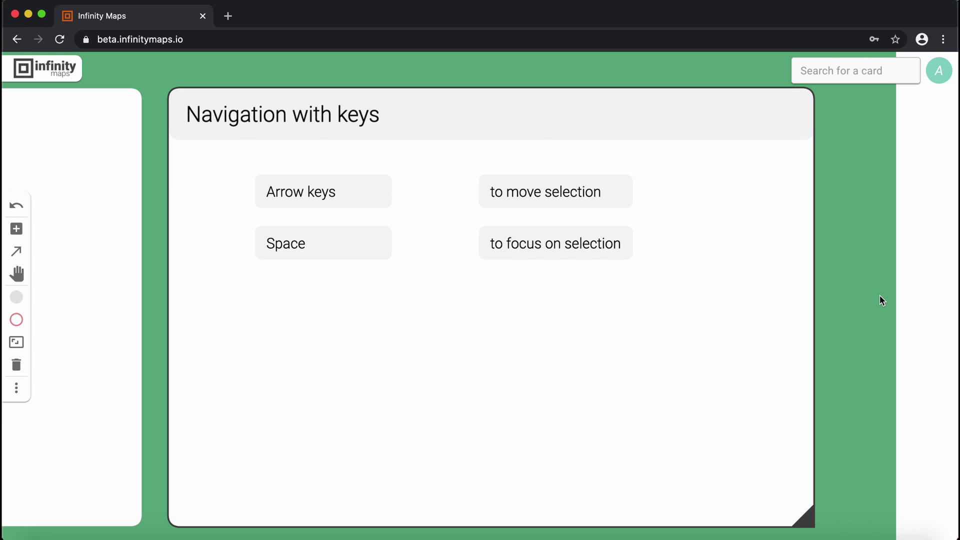
pyautogui.click(595, 202)
pyautogui.press('Left')
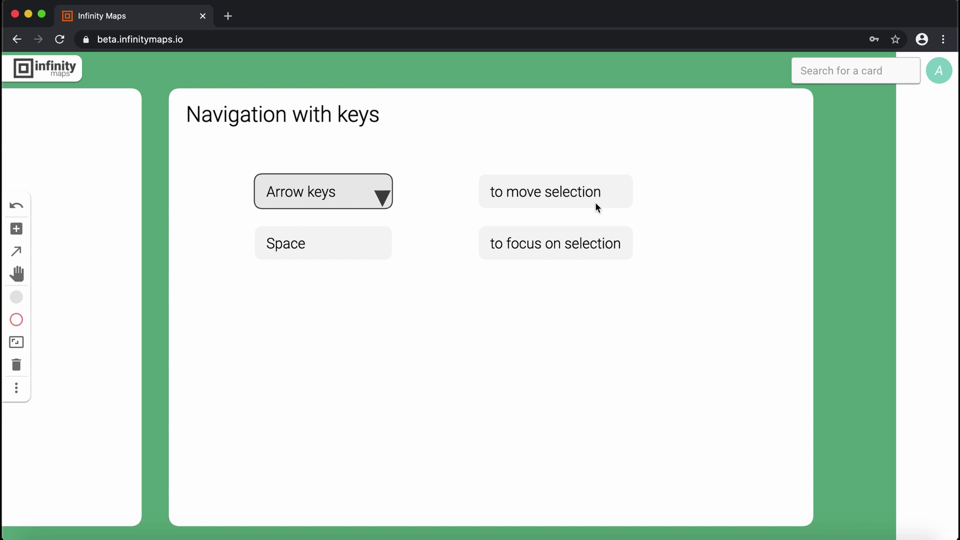
pyautogui.press('Down')
pyautogui.press('Right')
pyautogui.press('Up')
pyautogui.press('Left')
pyautogui.press('Down')
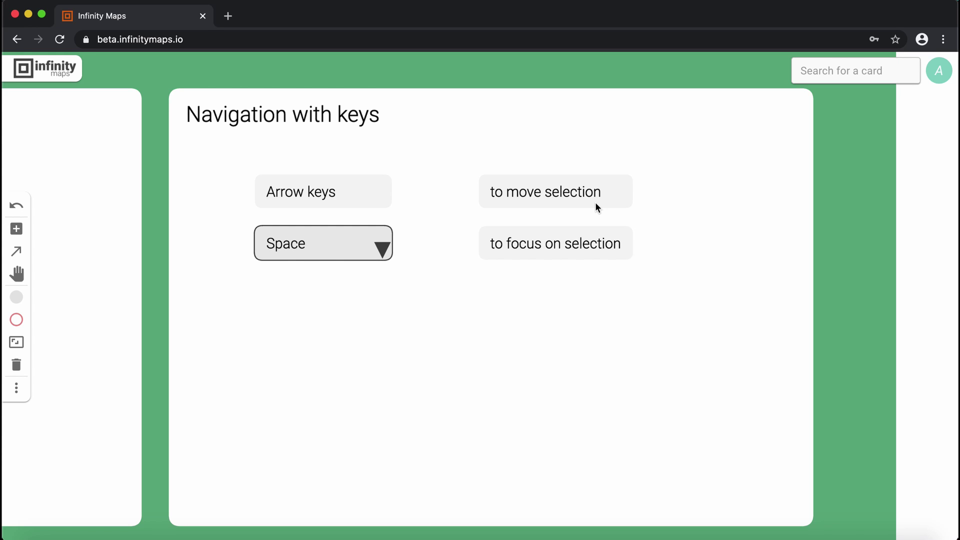
pyautogui.press('space')
# Step back out through Navigation with keys and Navigation to the English tutorial section overview
pyautogui.press('Escape')
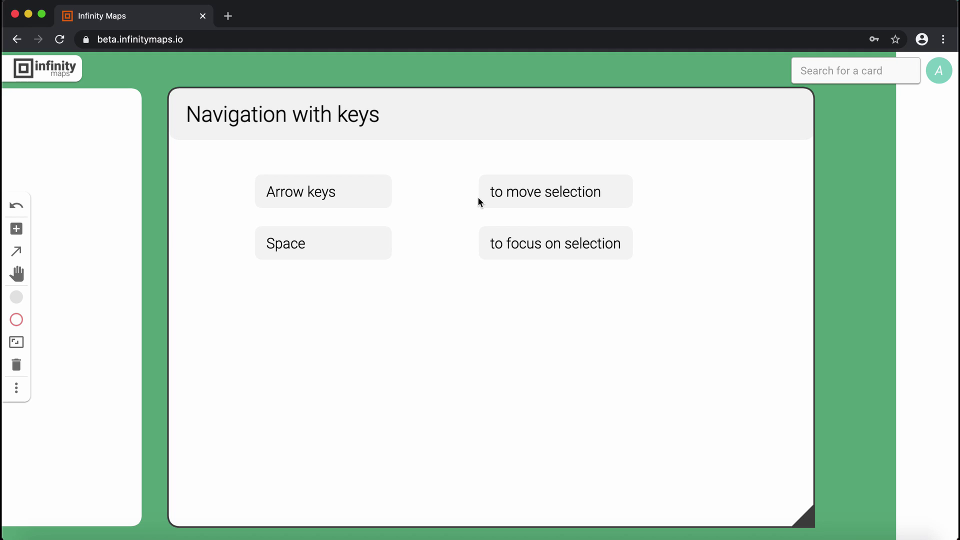
pyautogui.press('Down')
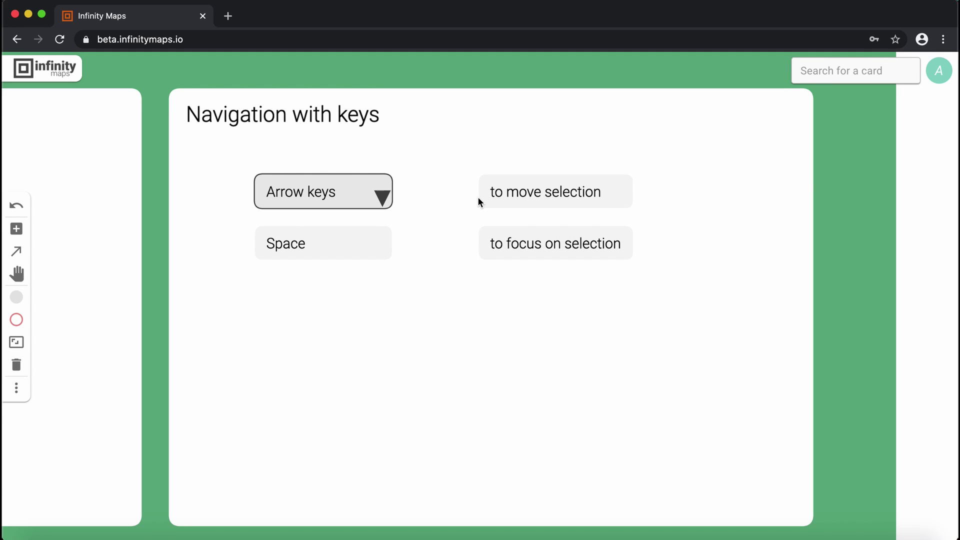
pyautogui.press('Up')
pyautogui.press('Down')
pyautogui.press('Up')
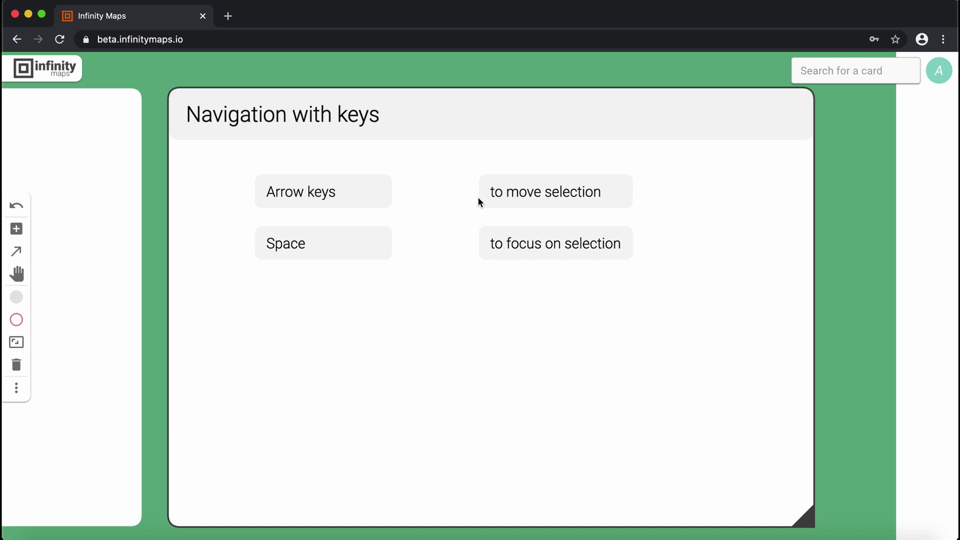
pyautogui.press('Escape')
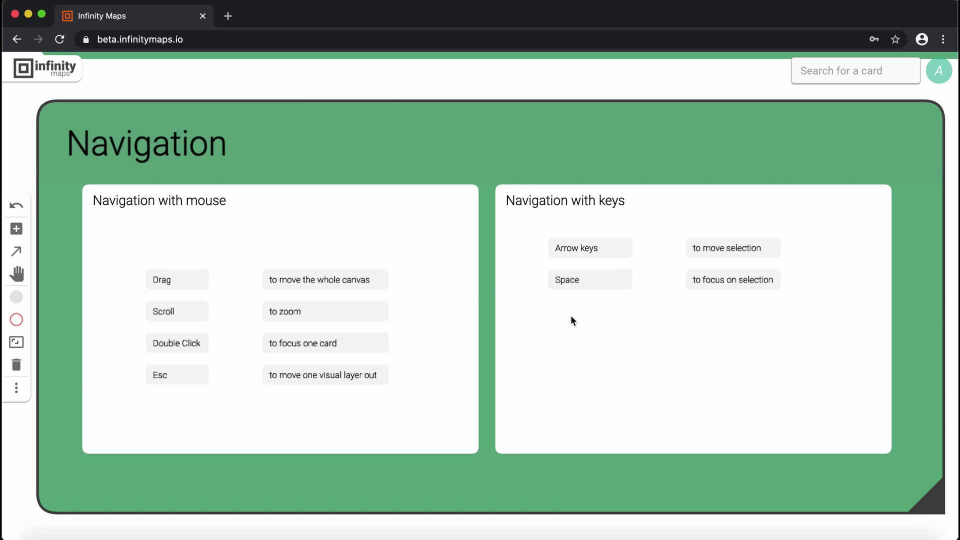
pyautogui.press('Escape')
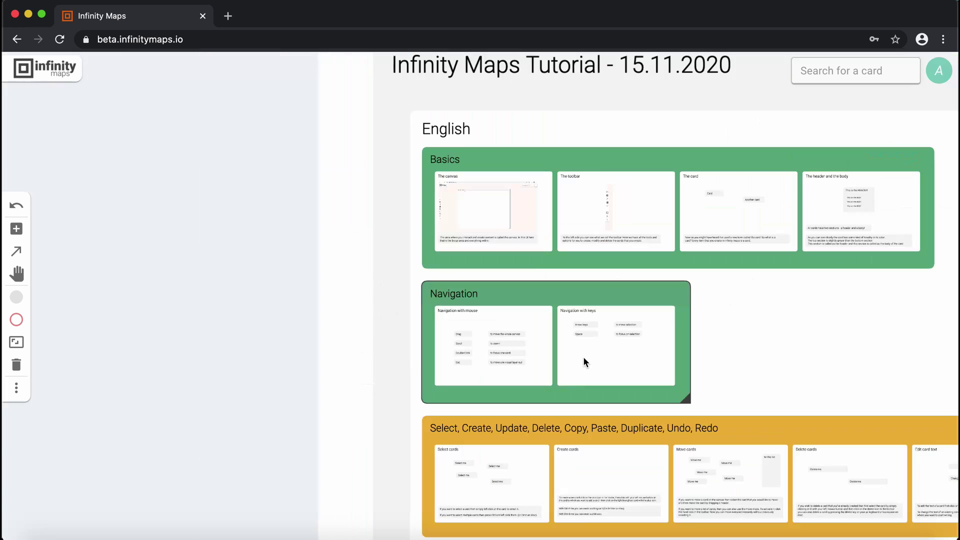
# Focus the view on the Select cards card
pyautogui.hscroll(10, 542, 291)
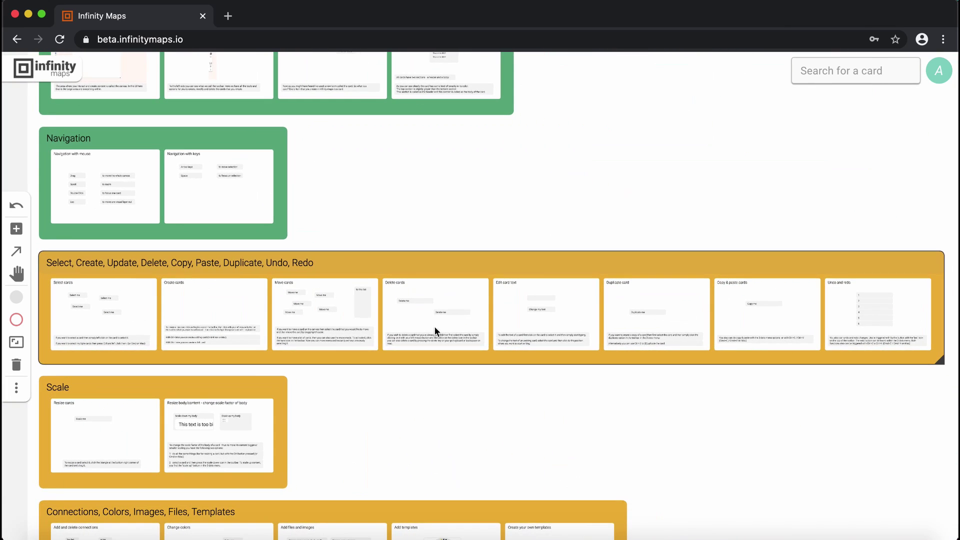
pyautogui.scroll(5, 102, 301)
pyautogui.click(160, 328)
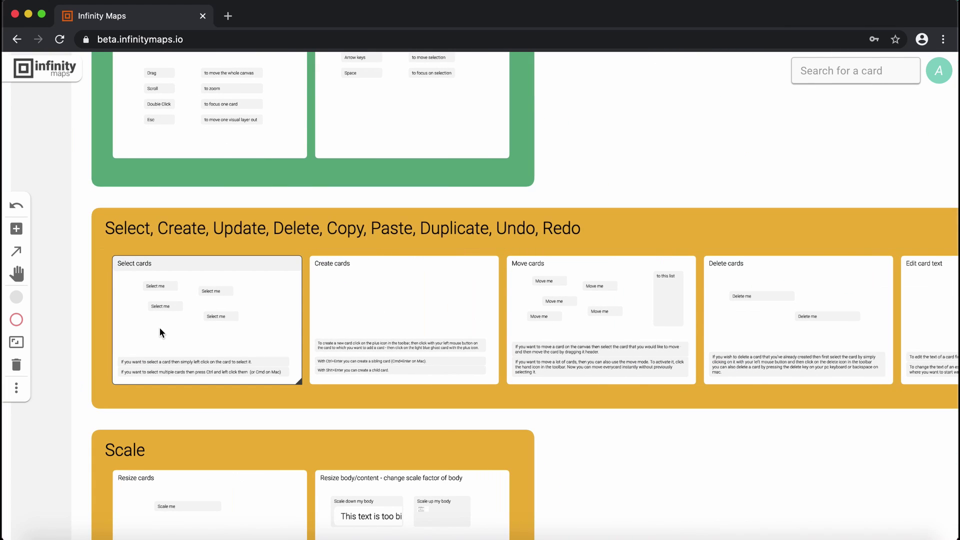
pyautogui.press('space')
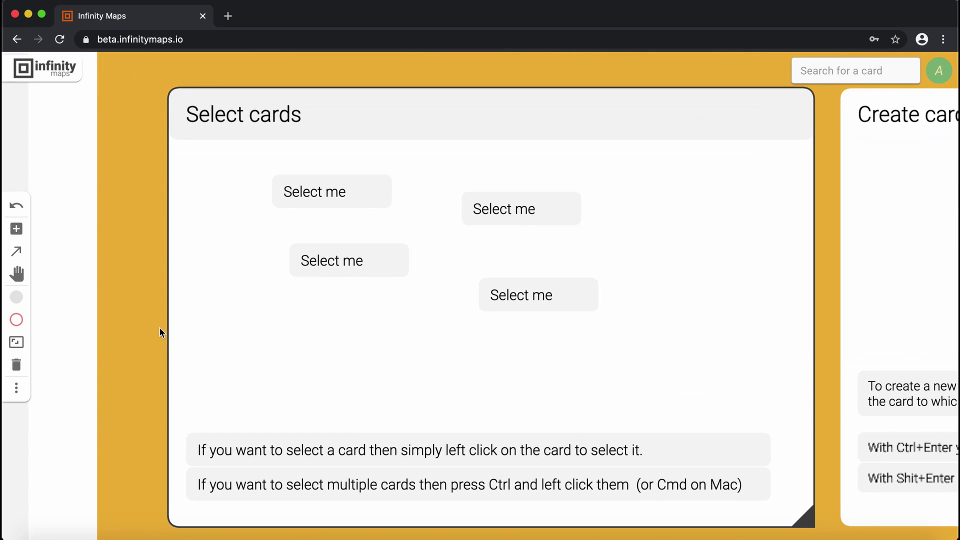
# Multi-select all four Select me cards and drag them together as a group
pyautogui.click(343, 194)
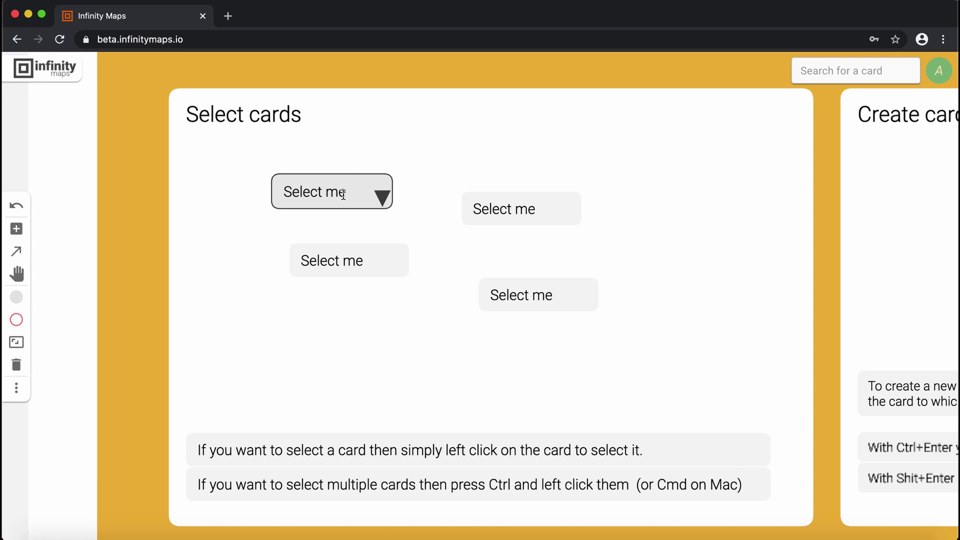
pyautogui.keyDown('super'); pyautogui.click(377, 261); pyautogui.keyUp('super')
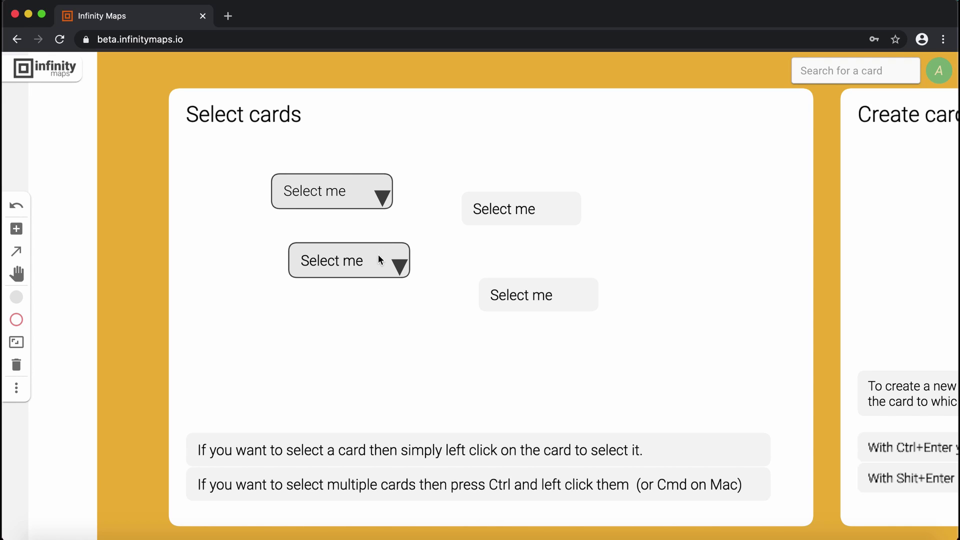
pyautogui.keyDown('super'); pyautogui.click(474, 210); pyautogui.keyUp('super')
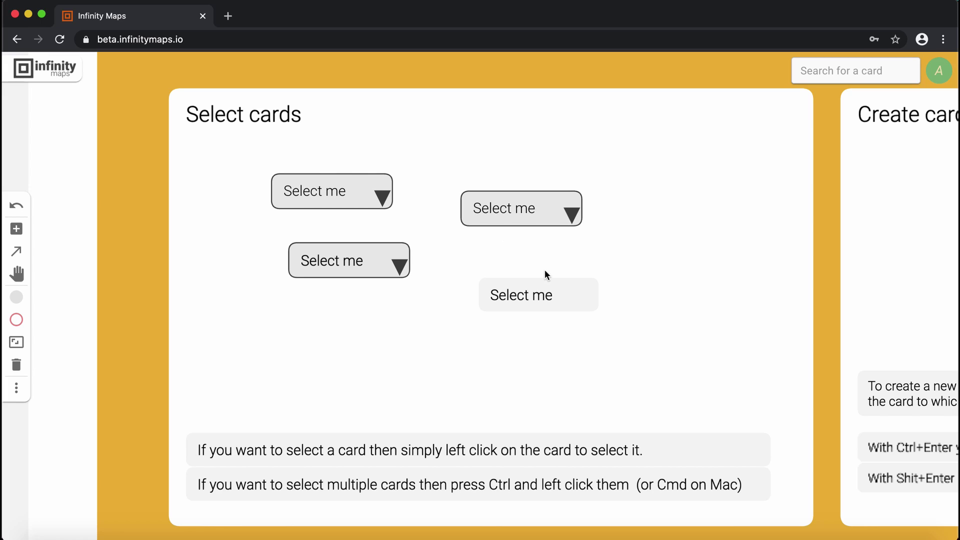
pyautogui.keyDown('super'); pyautogui.click(549, 302); pyautogui.keyUp('super')
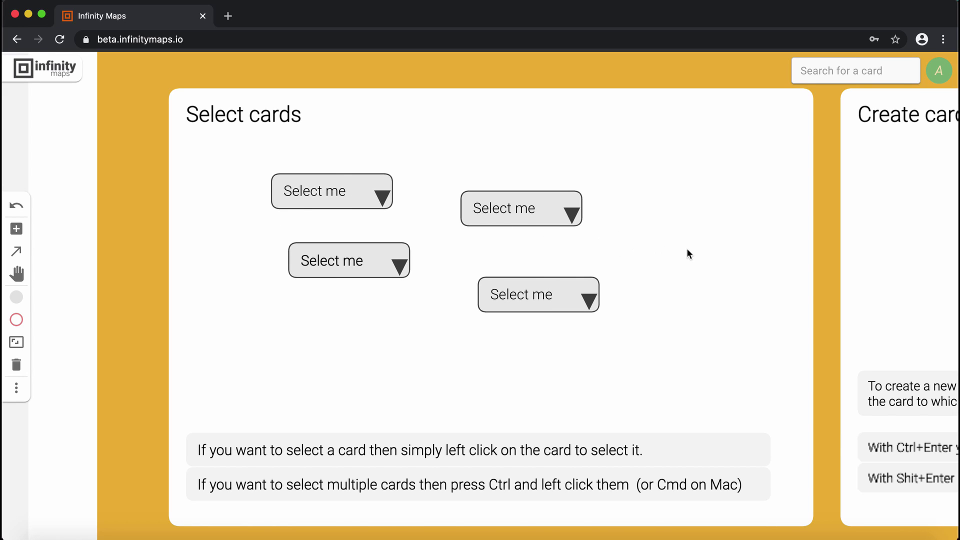
pyautogui.moveTo(547, 217); pyautogui.dragTo(575, 210)
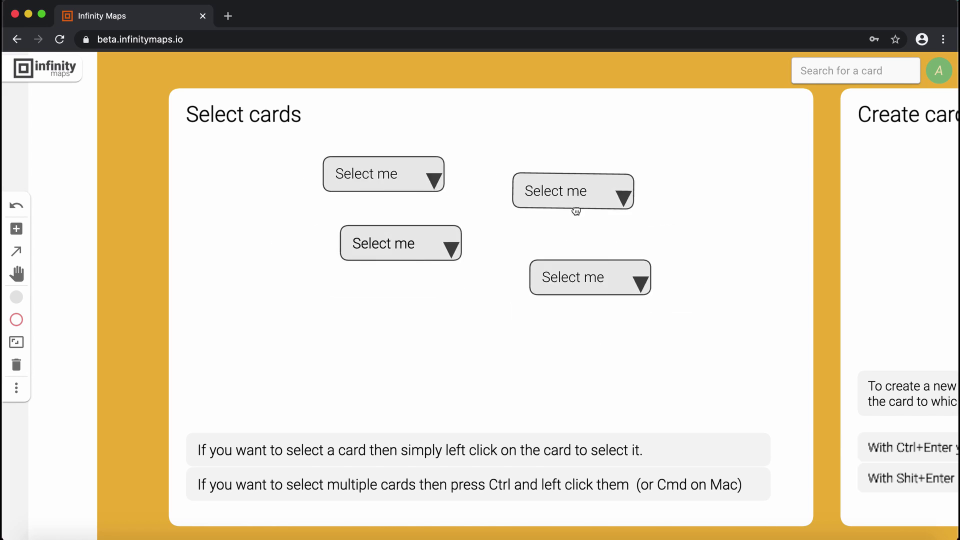
# Bring the Create cards card into the center of the view
pyautogui.moveTo(692, 251); pyautogui.dragTo(193, 260)
pyautogui.click(481, 238)
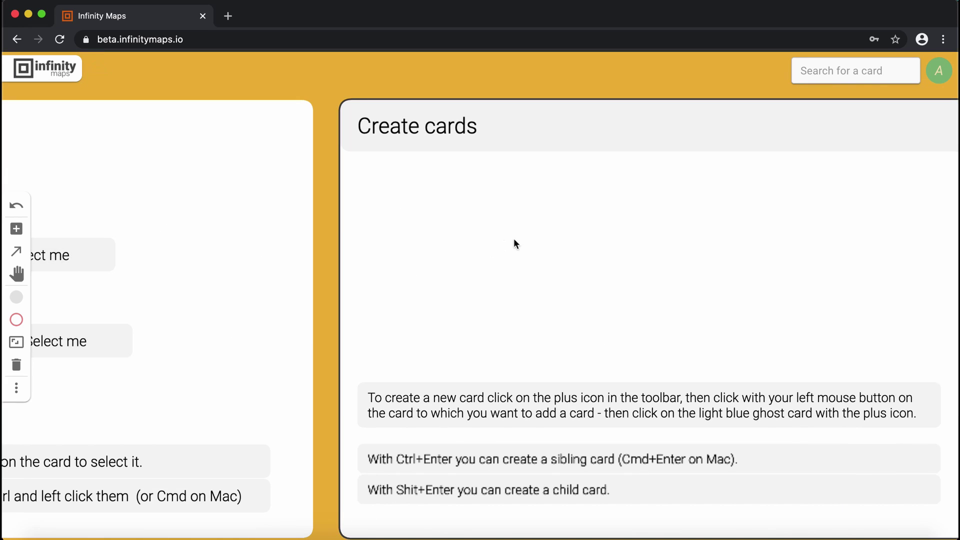
pyautogui.moveTo(514, 239); pyautogui.dragTo(433, 210)
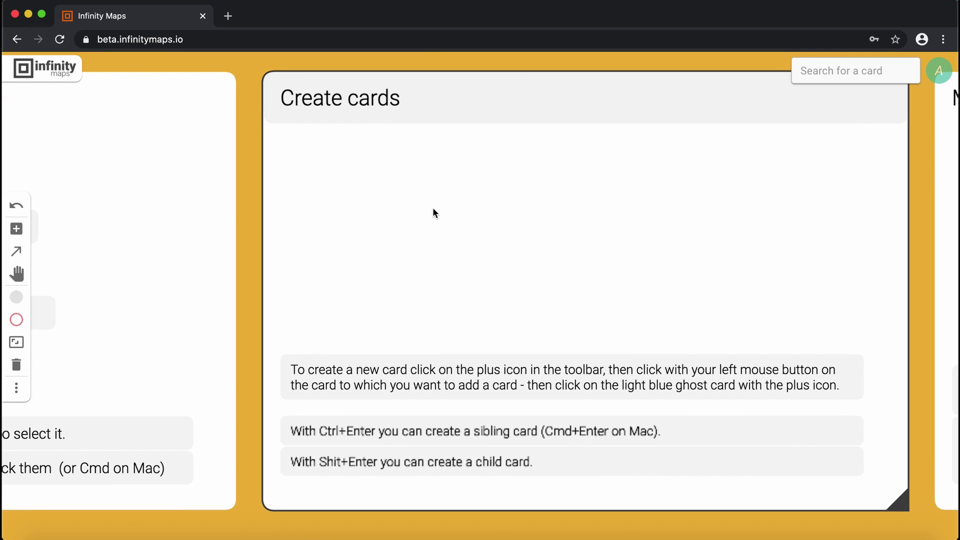
# Add a new card reading 'Hello' inside Create cards
pyautogui.click(18, 233)
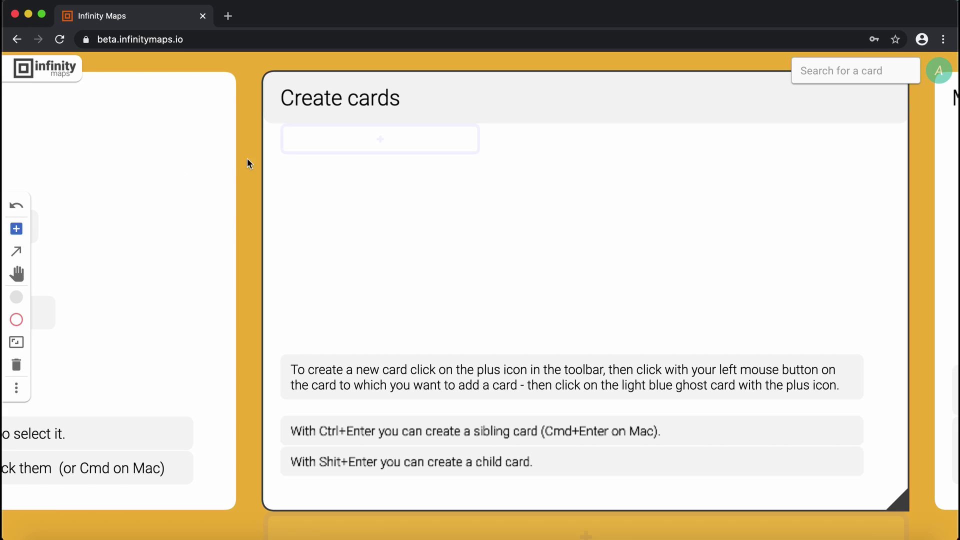
pyautogui.click(360, 145)
pyautogui.write('Hello')
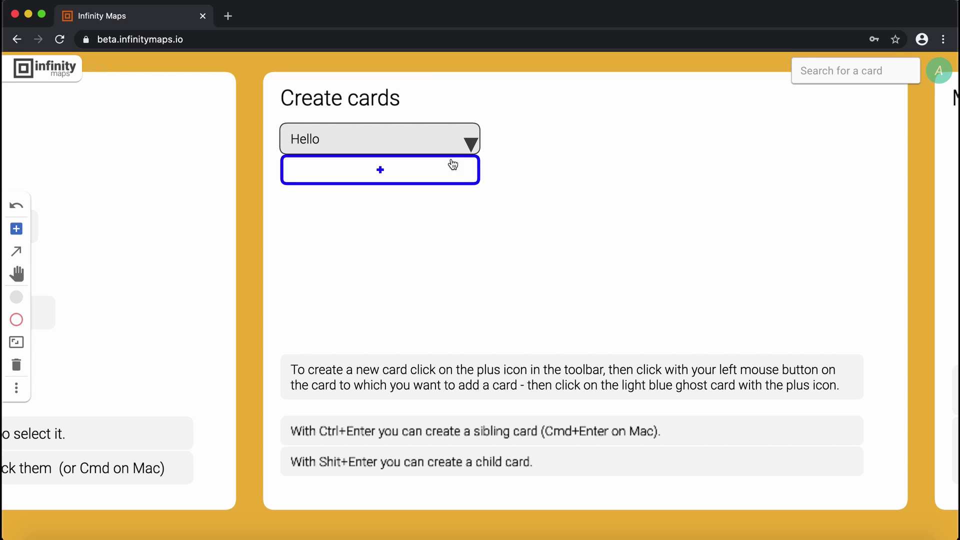
pyautogui.click(15, 231)
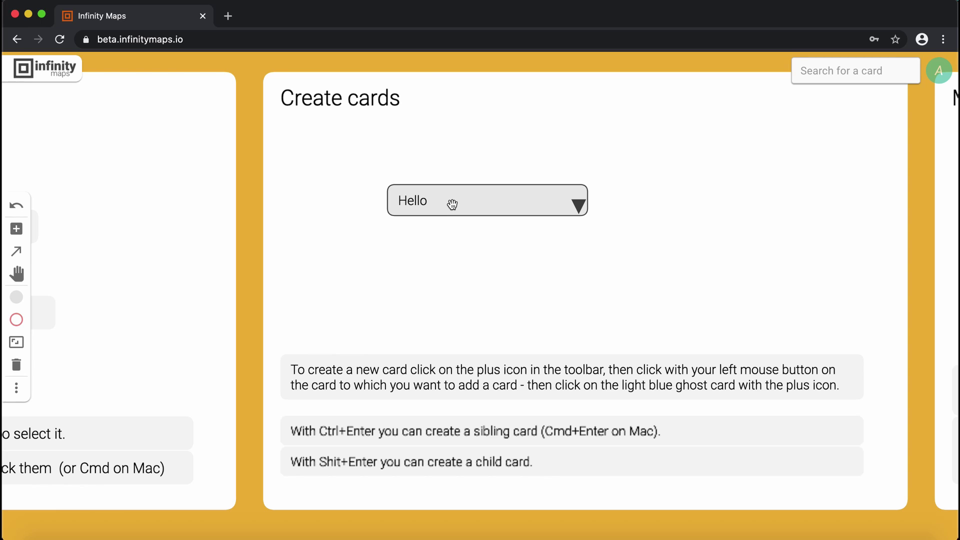
# Add a sibling card 'another' below Hello with Cmd+Enter
pyautogui.press('super+Return')
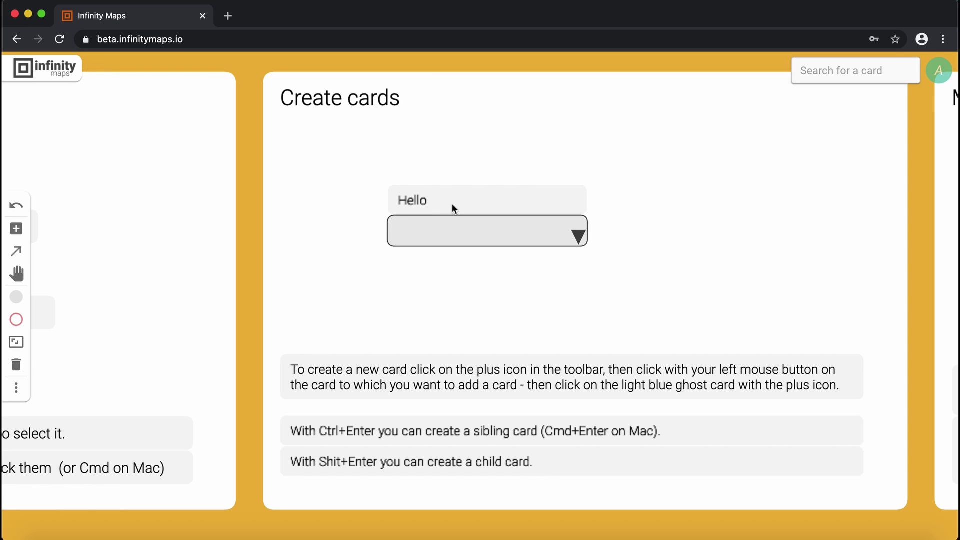
pyautogui.write('another')
pyautogui.press('Escape')
# Add a child card 'child' inside the 'another' card
pyautogui.press('Return')
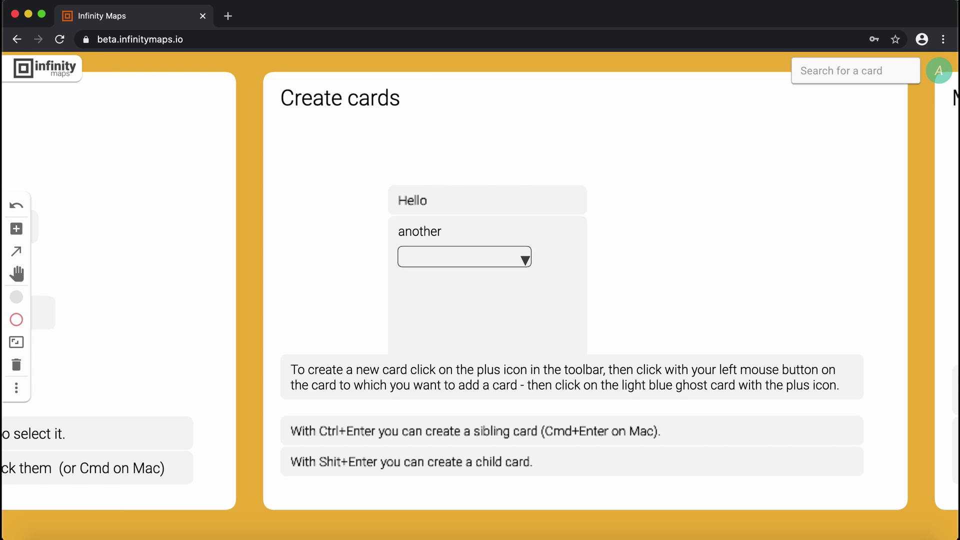
pyautogui.write('child')
pyautogui.scroll(-5, 652, 252)
# Focus the Move cards example and drag one Move me card up and left
pyautogui.hscroll(6, 712, 261)
pyautogui.doubleClick(630, 289)
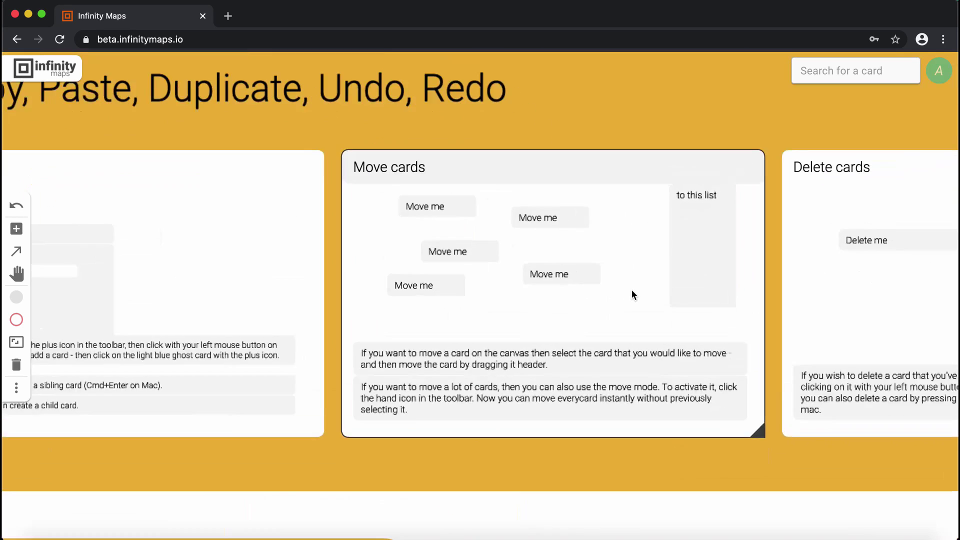
pyautogui.click(340, 181)
pyautogui.click(298, 179)
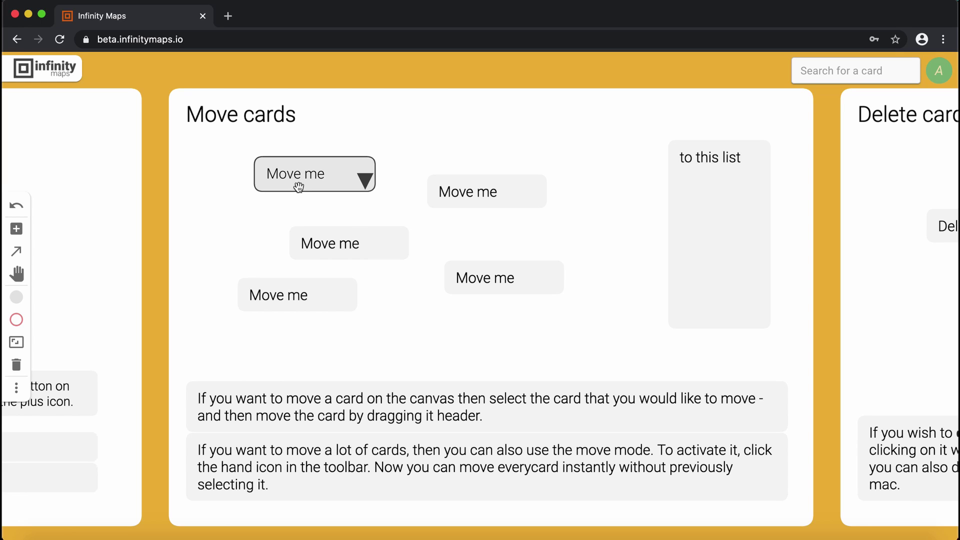
pyautogui.click(449, 204)
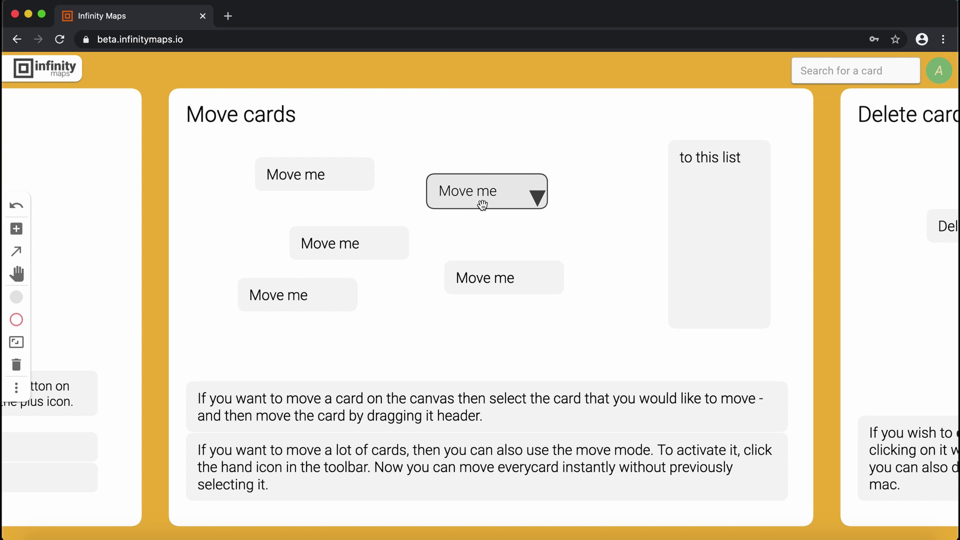
pyautogui.moveTo(482, 205)
pyautogui.mouseDown()
pyautogui.moveTo(481, 183)
pyautogui.moveTo(469, 212)
pyautogui.moveTo(495, 186)
pyautogui.moveTo(491, 208)
pyautogui.moveTo(486, 188)
pyautogui.mouseUp()
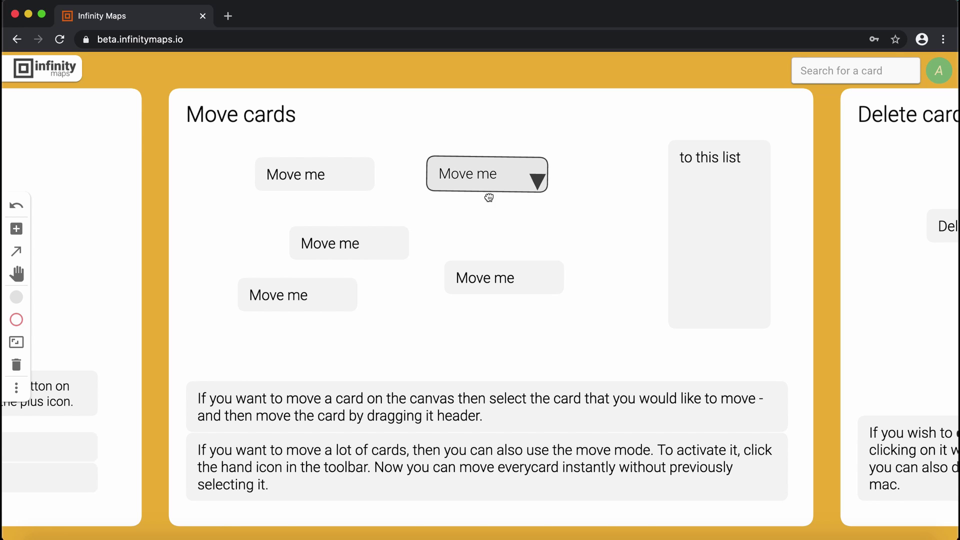
# Move the middle Move me card beneath the top-left one
pyautogui.click(335, 180)
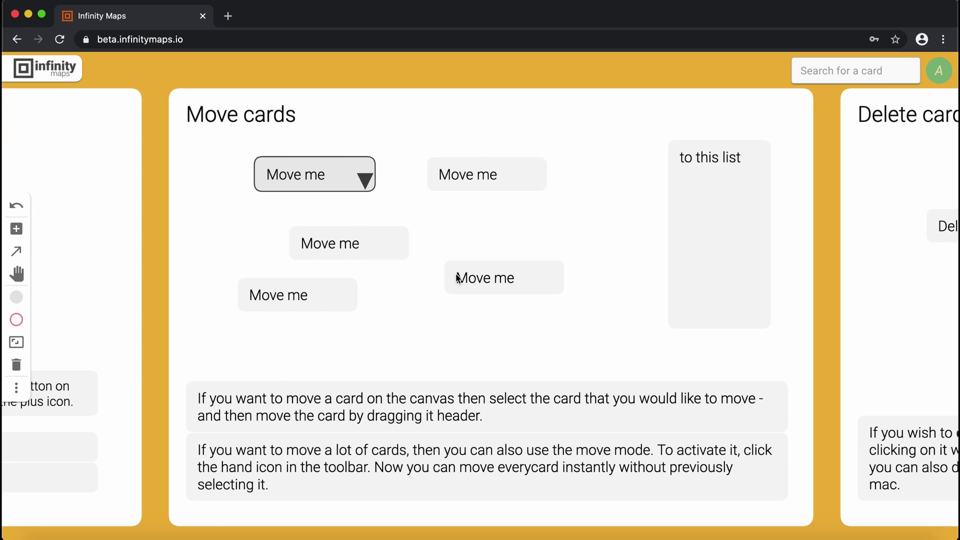
pyautogui.click(371, 243)
pyautogui.click(515, 299)
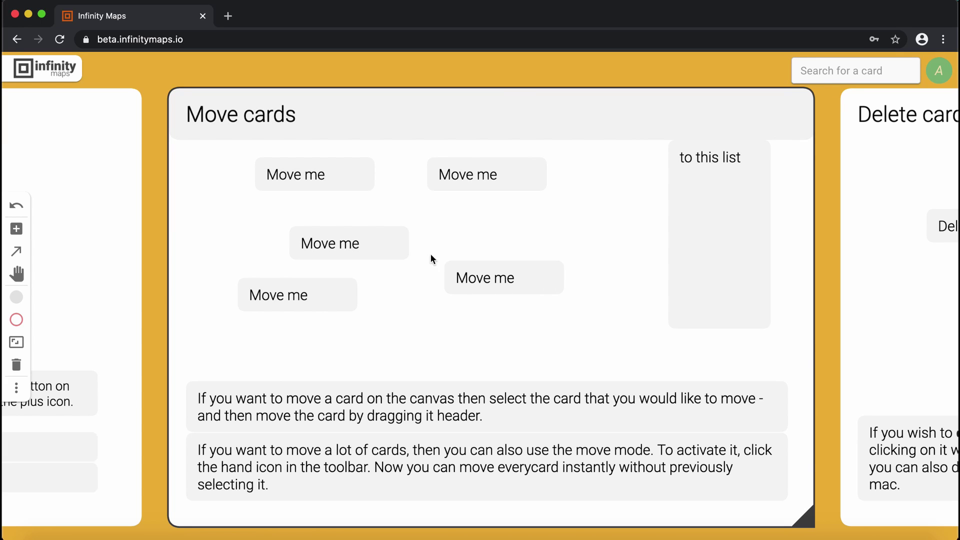
pyautogui.click(481, 278)
pyautogui.click(485, 176)
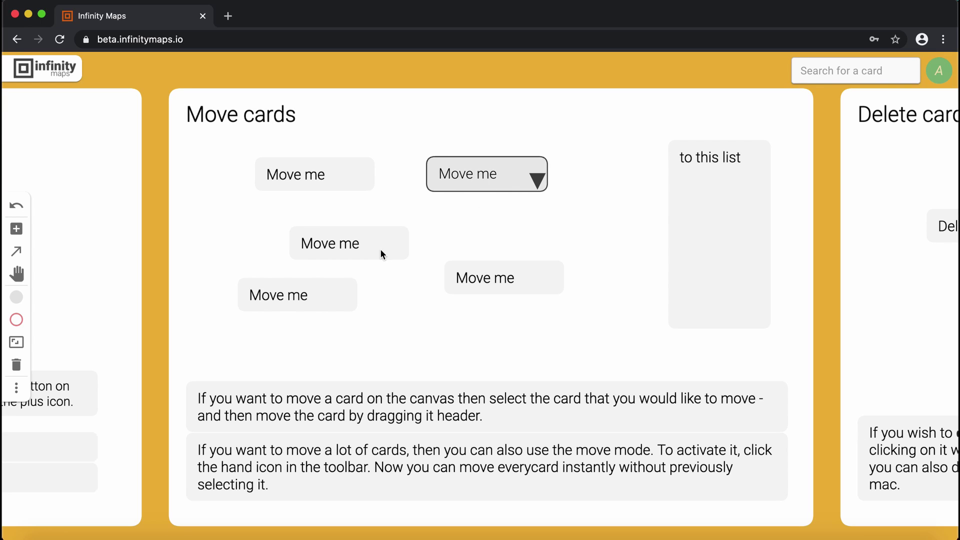
pyautogui.click(380, 248)
pyautogui.click(373, 222)
pyautogui.click(372, 231)
pyautogui.moveTo(371, 233); pyautogui.dragTo(337, 217)
# Drag all five Move me cards into the 'to this list' card, then pan toward Delete cards
pyautogui.click(323, 289)
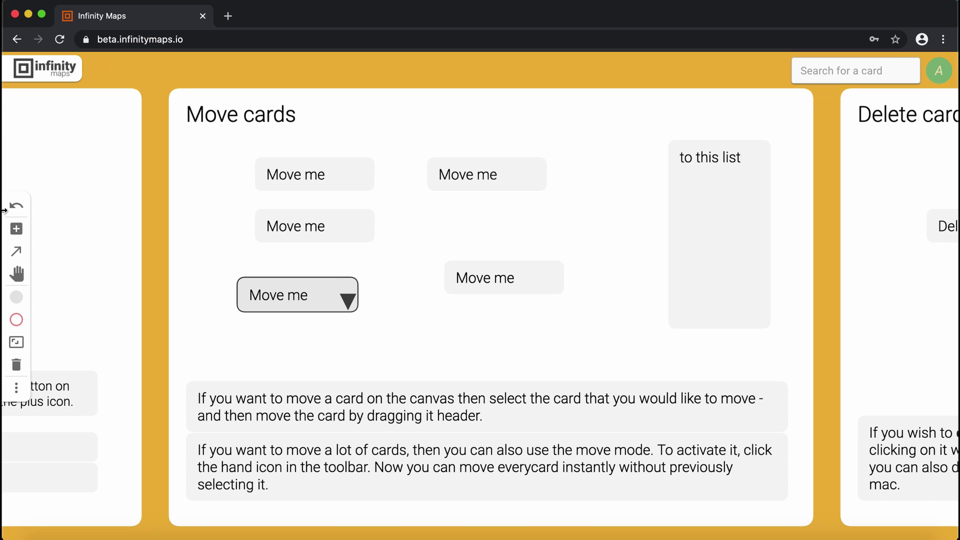
pyautogui.moveTo(289, 277); pyautogui.dragTo(690, 193)
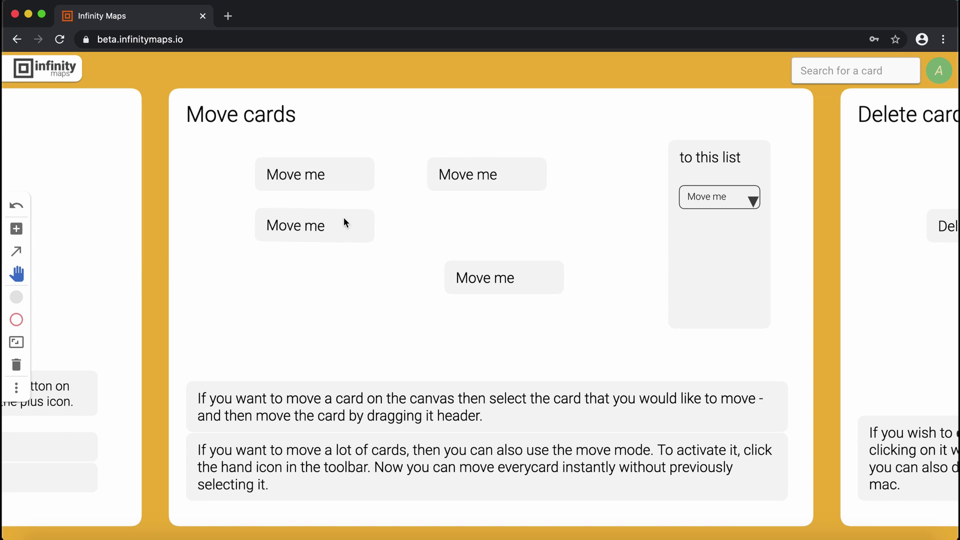
pyautogui.moveTo(345, 220); pyautogui.dragTo(742, 228)
pyautogui.moveTo(544, 277); pyautogui.dragTo(741, 255)
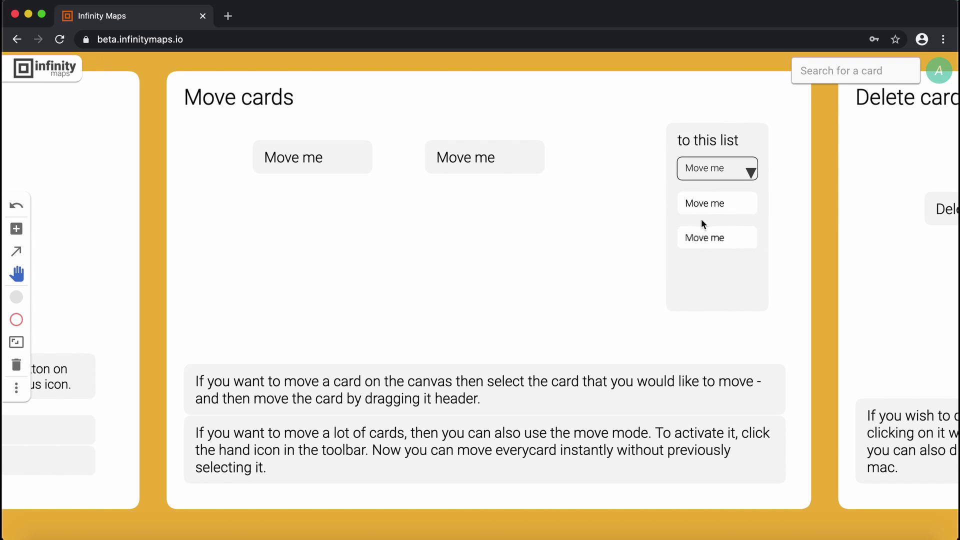
pyautogui.moveTo(504, 172); pyautogui.dragTo(732, 268)
pyautogui.moveTo(307, 146); pyautogui.dragTo(707, 280)
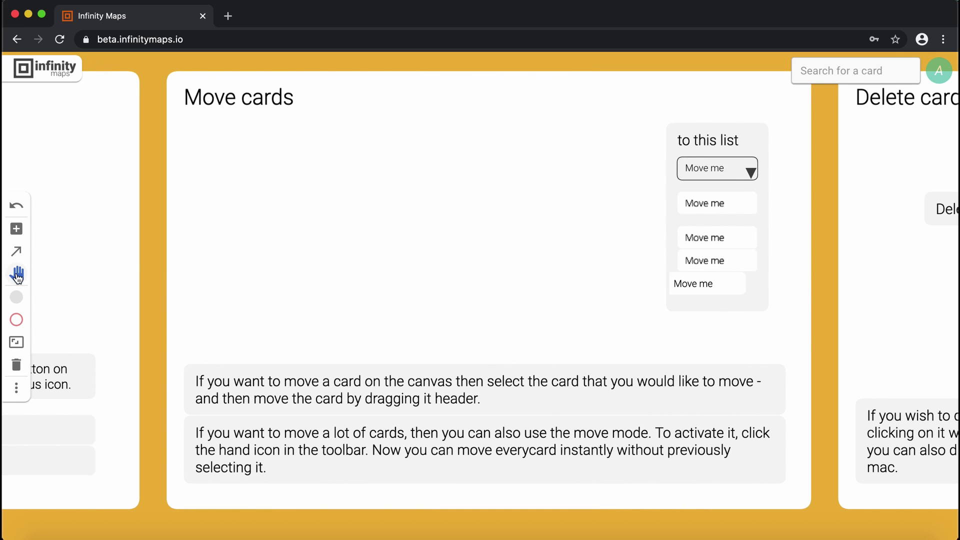
pyautogui.moveTo(529, 317); pyautogui.dragTo(353, 309)
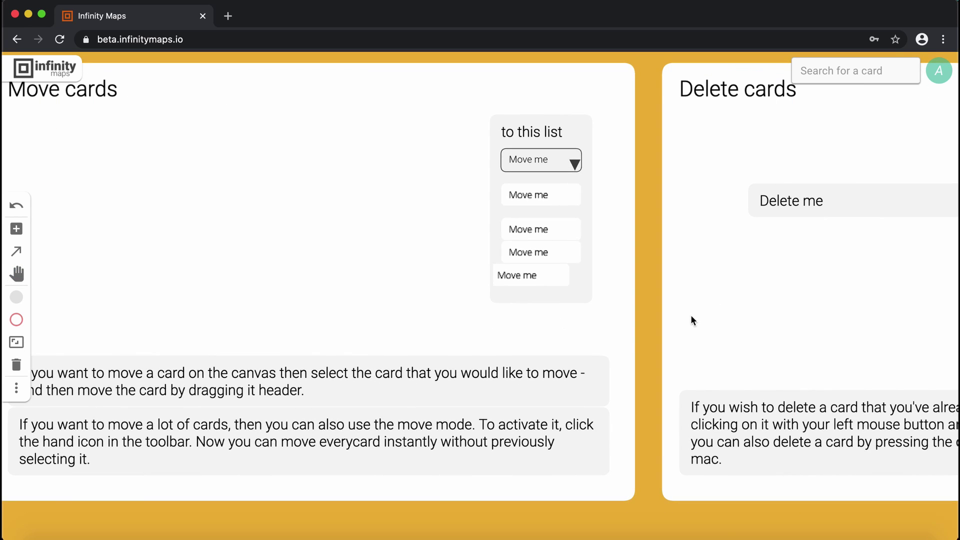
# Delete both Delete me cards, one via the toolbar trash icon and one with Backspace
pyautogui.click(751, 302)
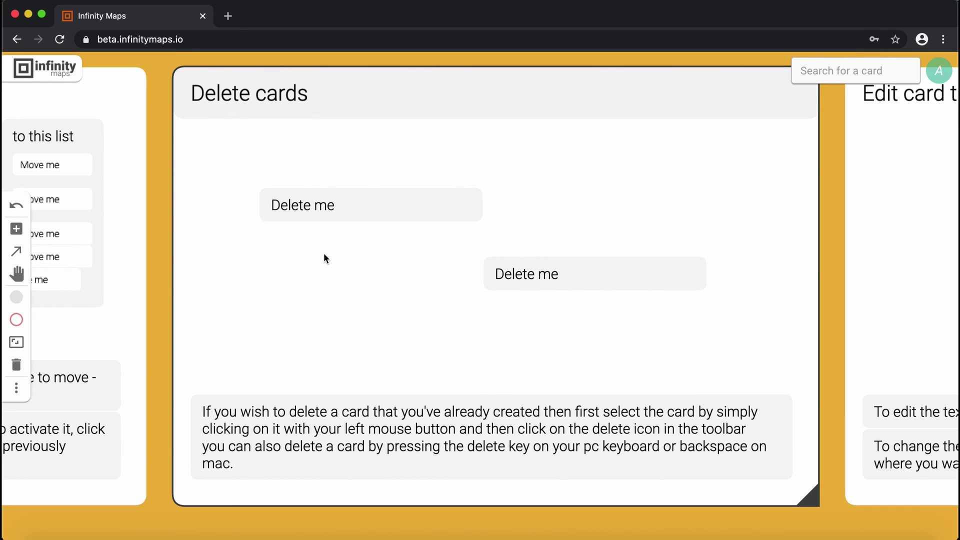
pyautogui.click(370, 213)
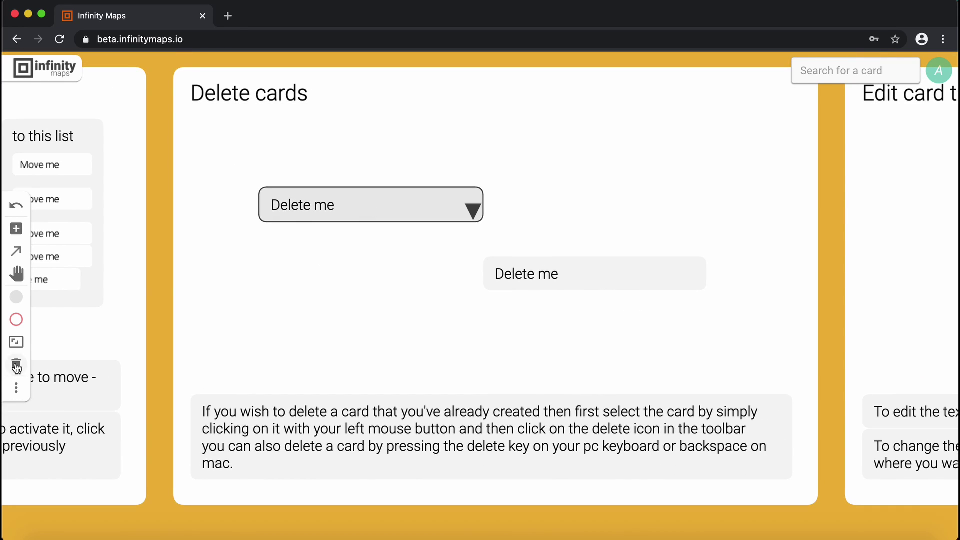
pyautogui.click(16, 367)
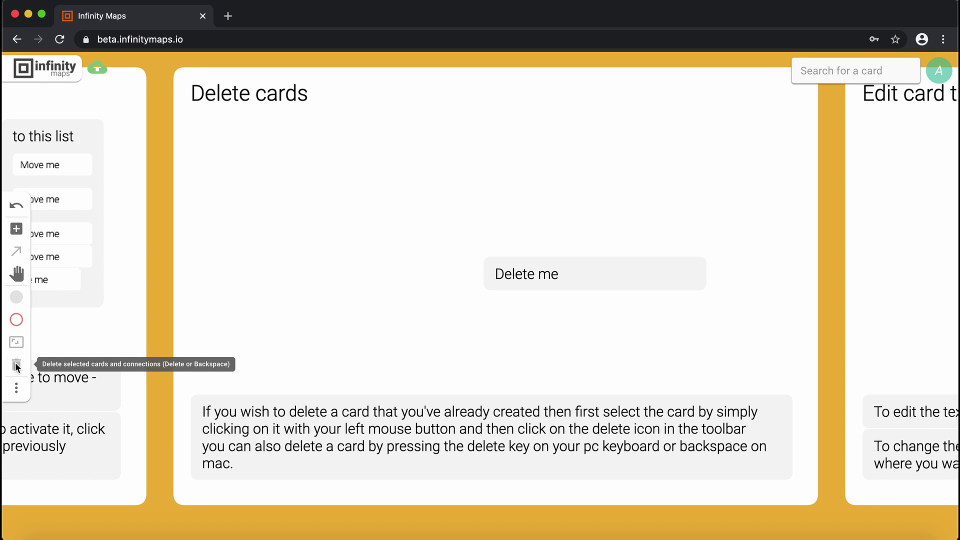
pyautogui.click(593, 279)
pyautogui.press('BackSpace')
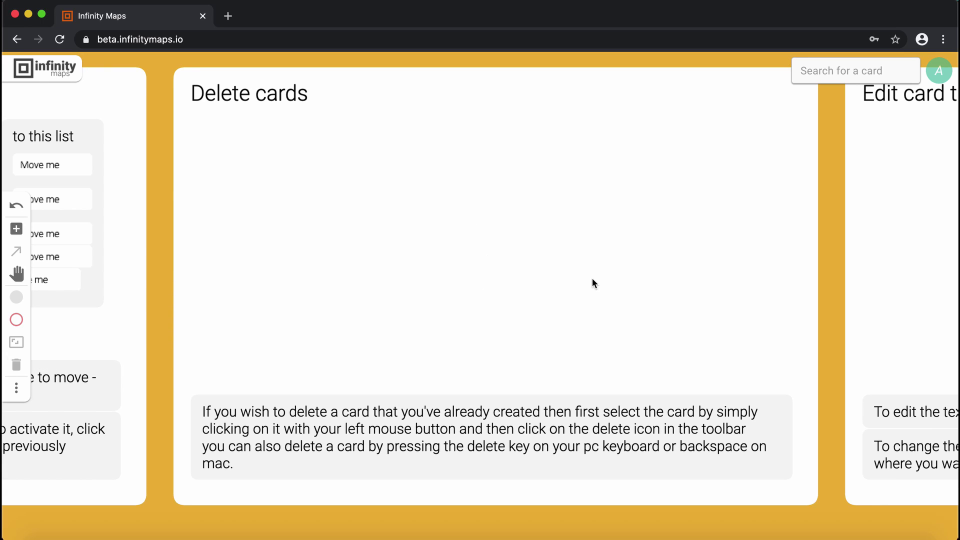
pyautogui.click(602, 274)
# On the Edit card text panel, give the empty card the text '123123'
pyautogui.press('Right')
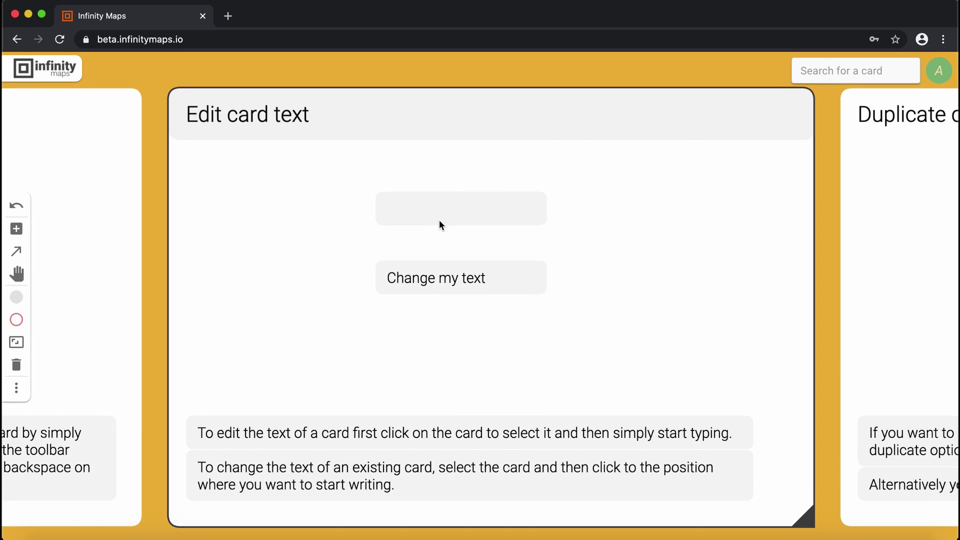
pyautogui.click(431, 206)
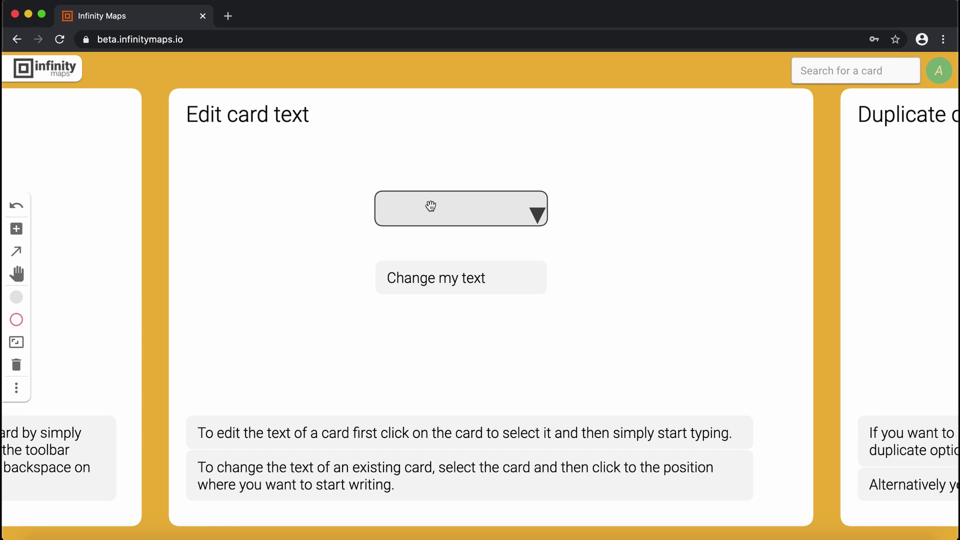
pyautogui.write('123123')
# Change 'Change my text' to 'Change my te xt' and advance to the Duplicate card panel
pyautogui.click(526, 283)
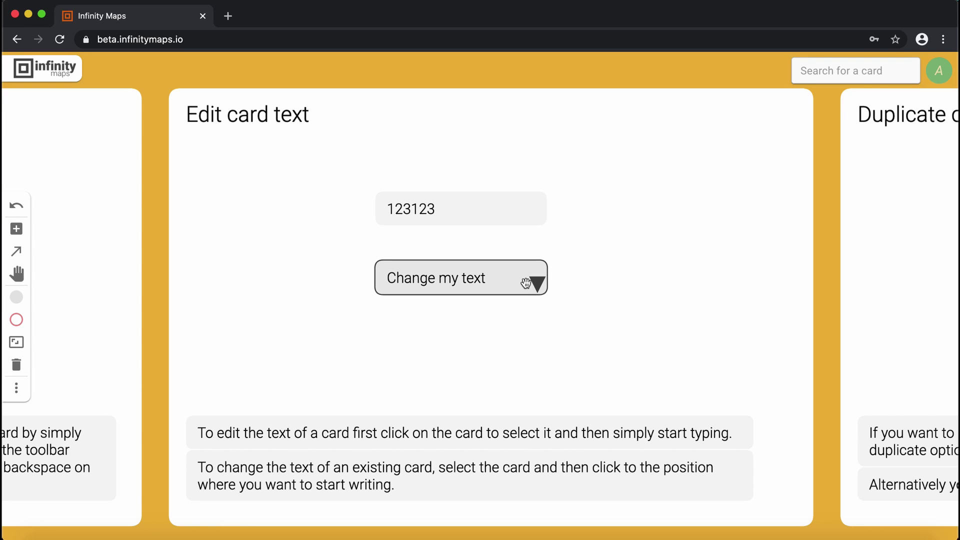
pyautogui.click(473, 277)
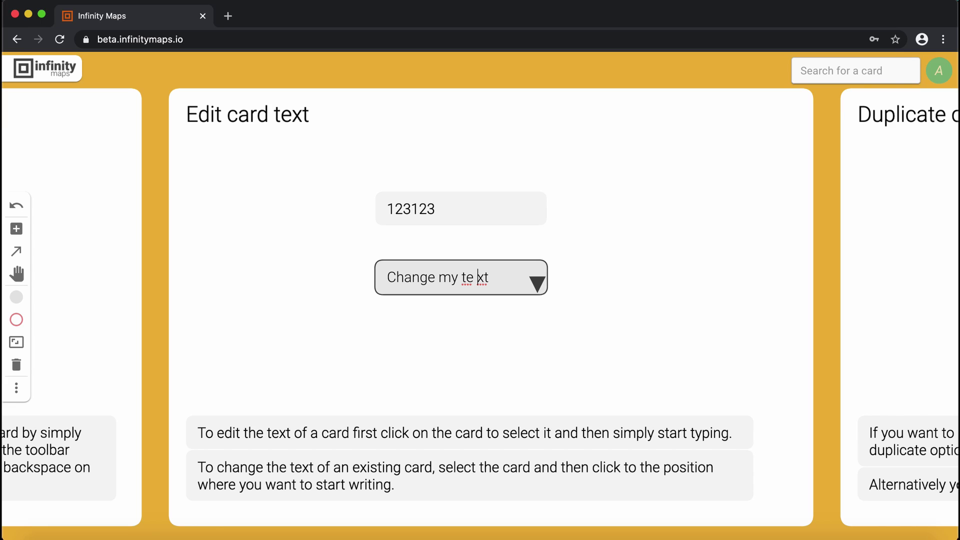
pyautogui.press('Escape')
pyautogui.click(649, 311)
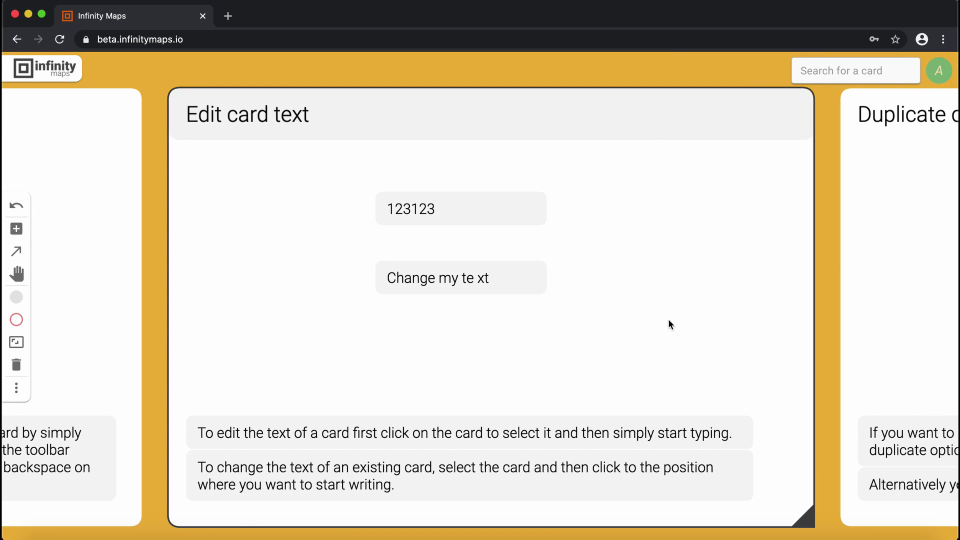
pyautogui.press('Right')
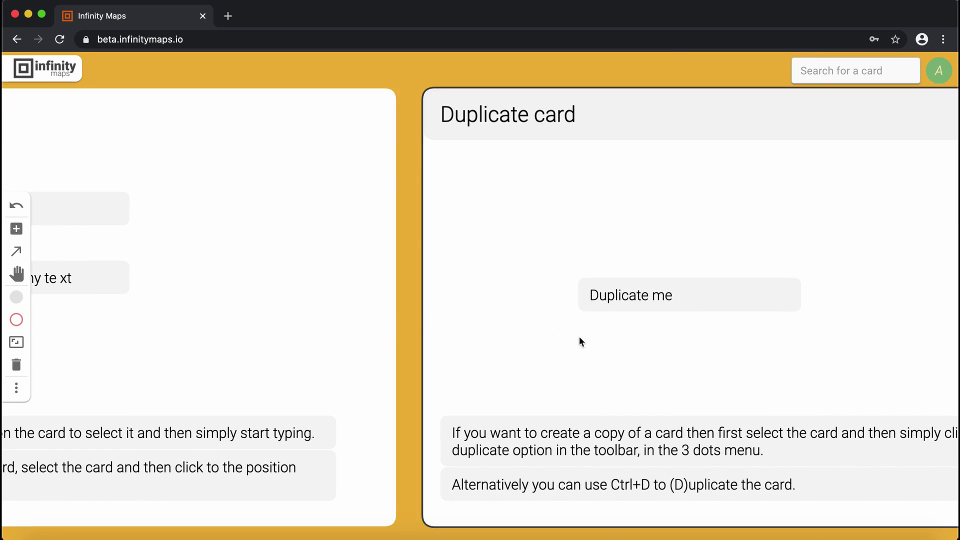
# Duplicate the 'Duplicate me' card and place the copy to the right of the others
pyautogui.click(445, 287)
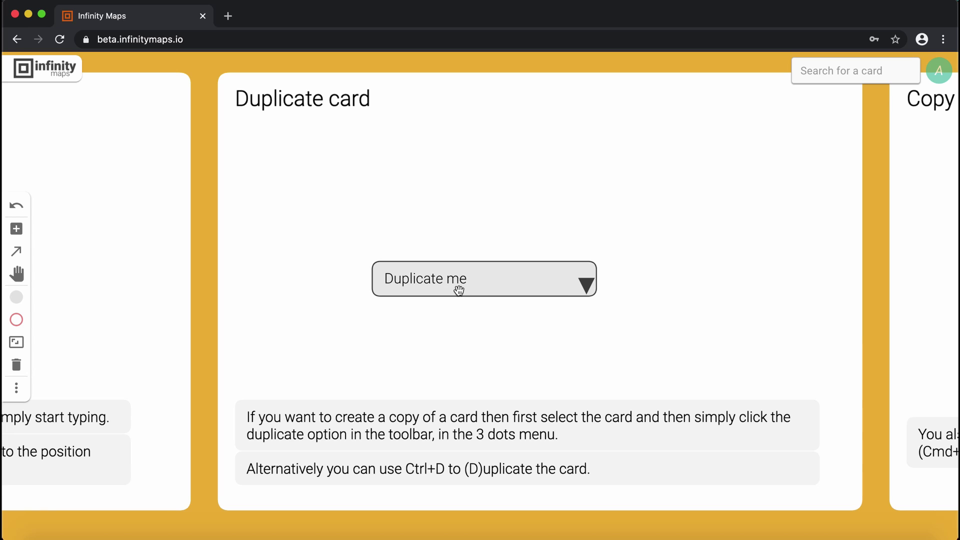
pyautogui.moveTo(459, 290); pyautogui.dragTo(355, 203)
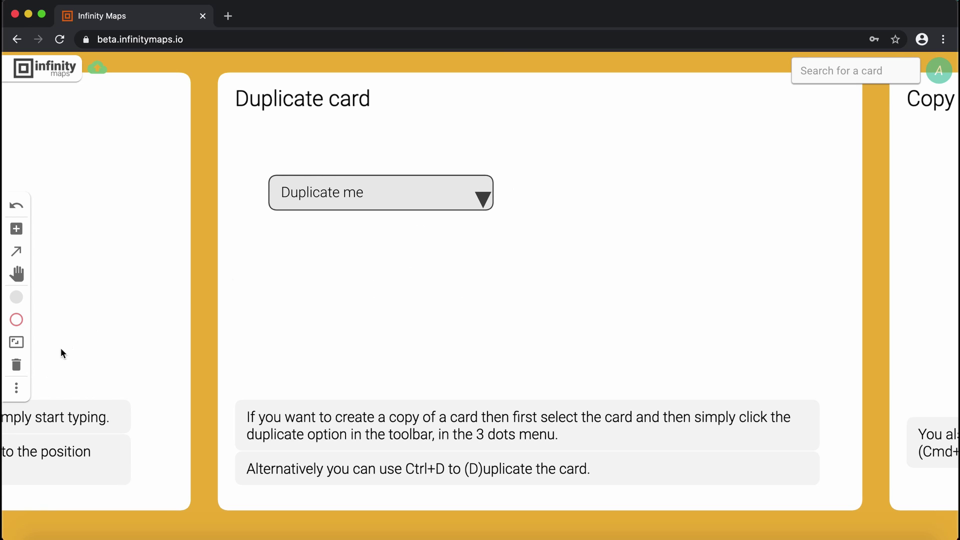
pyautogui.click(16, 388)
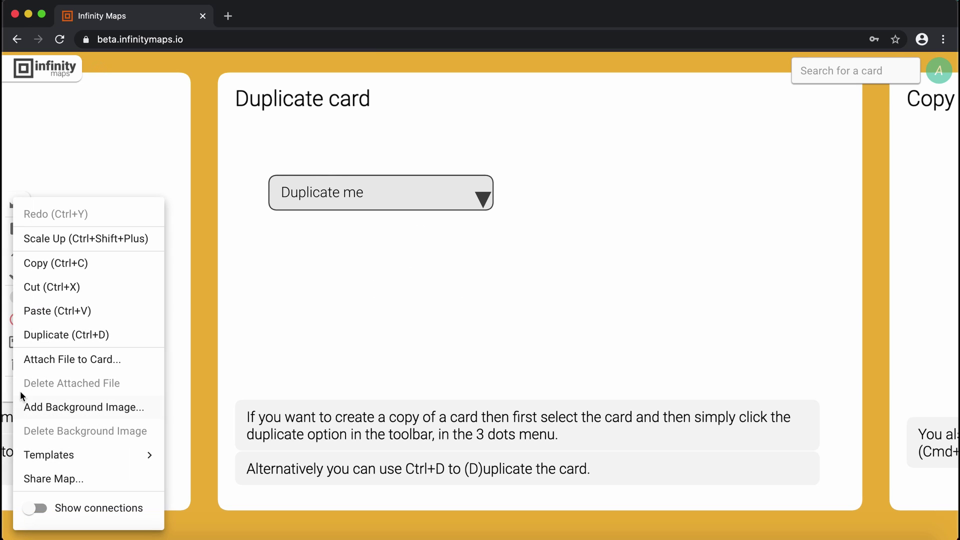
pyautogui.click(64, 339)
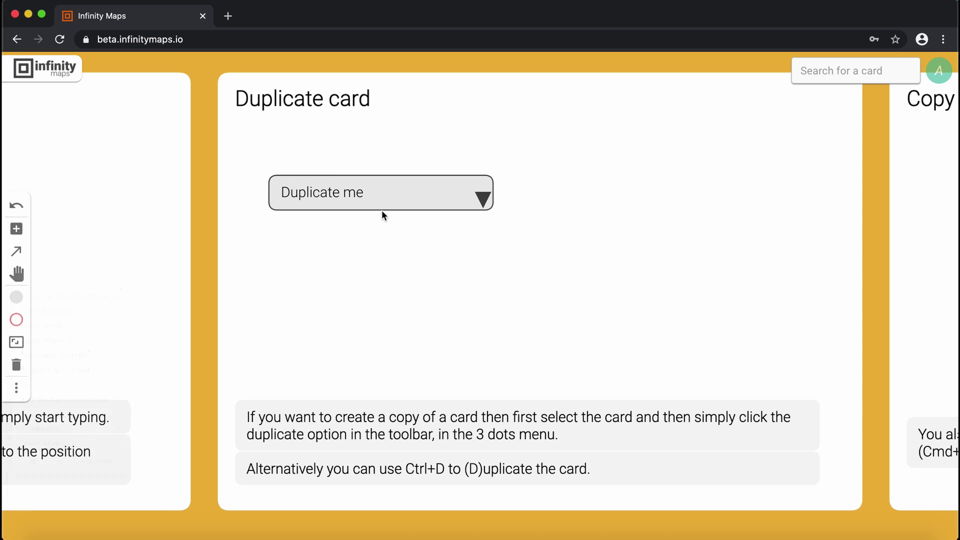
pyautogui.click(13, 392)
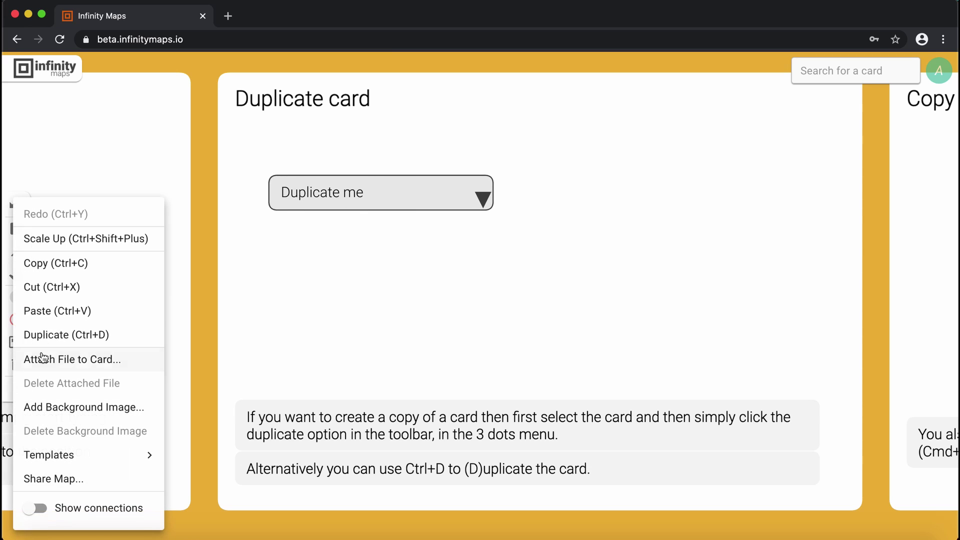
pyautogui.click(64, 333)
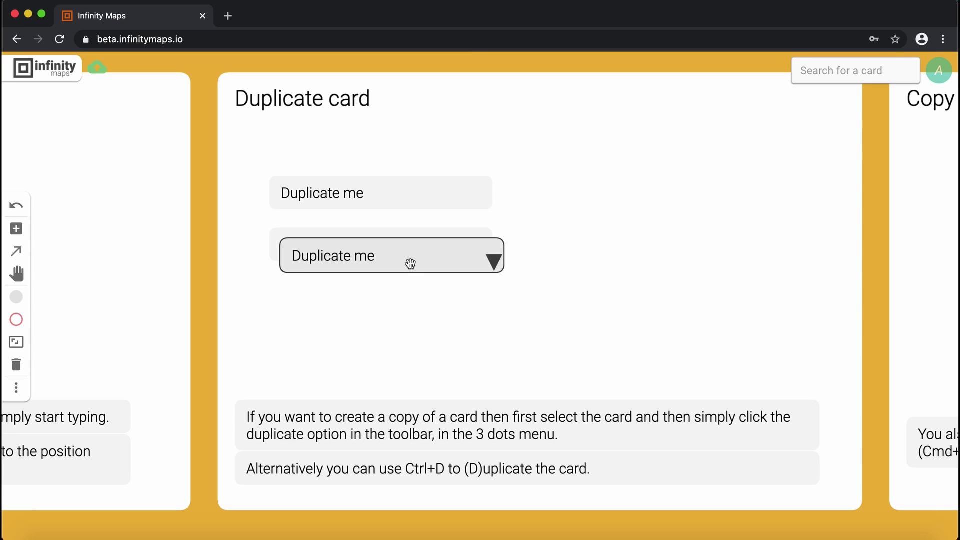
pyautogui.moveTo(411, 261); pyautogui.dragTo(635, 256)
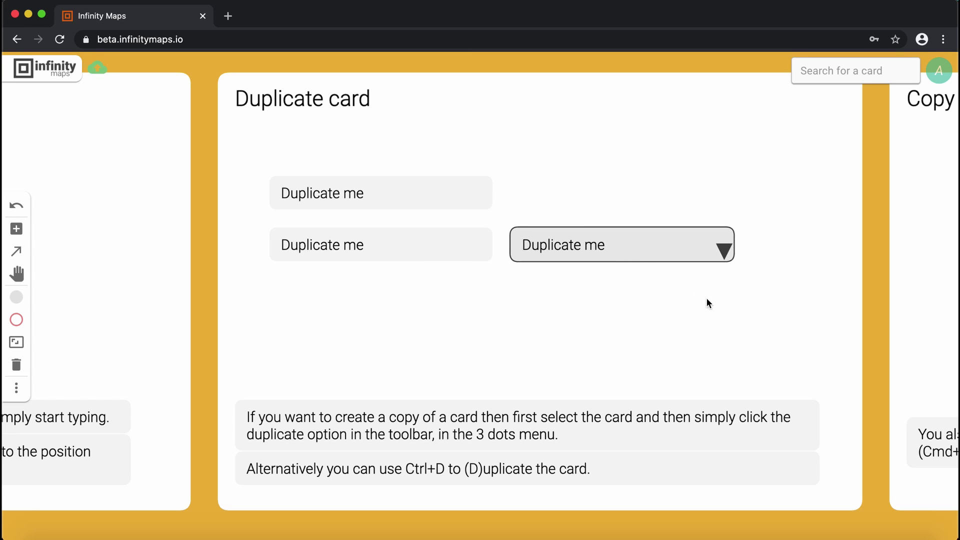
pyautogui.moveTo(805, 300); pyautogui.dragTo(360, 300)
pyautogui.click(536, 254)
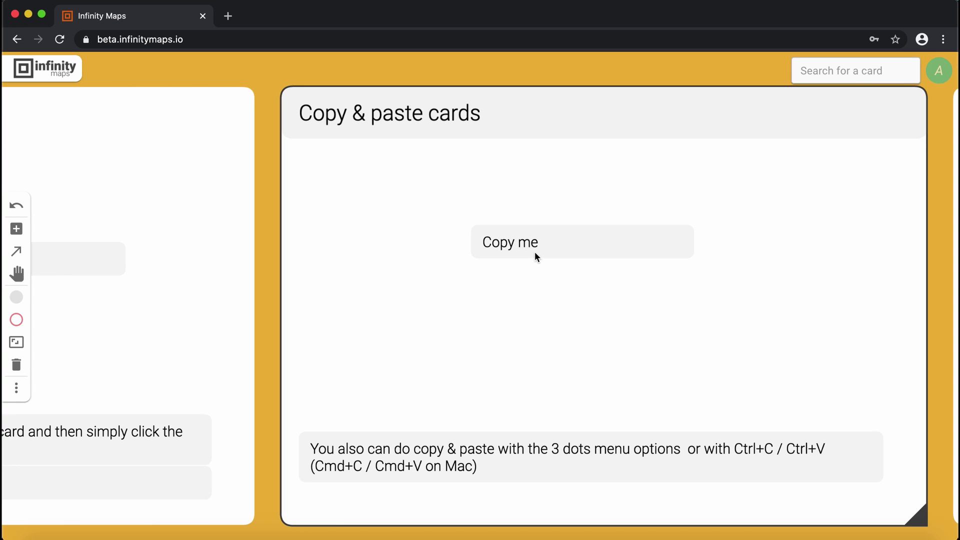
# Move the Copy me card to the top left of the Copy & paste cards panel
pyautogui.moveTo(535, 251); pyautogui.dragTo(458, 234)
pyautogui.click(458, 234)
pyautogui.hscroll(2, 454, 231)
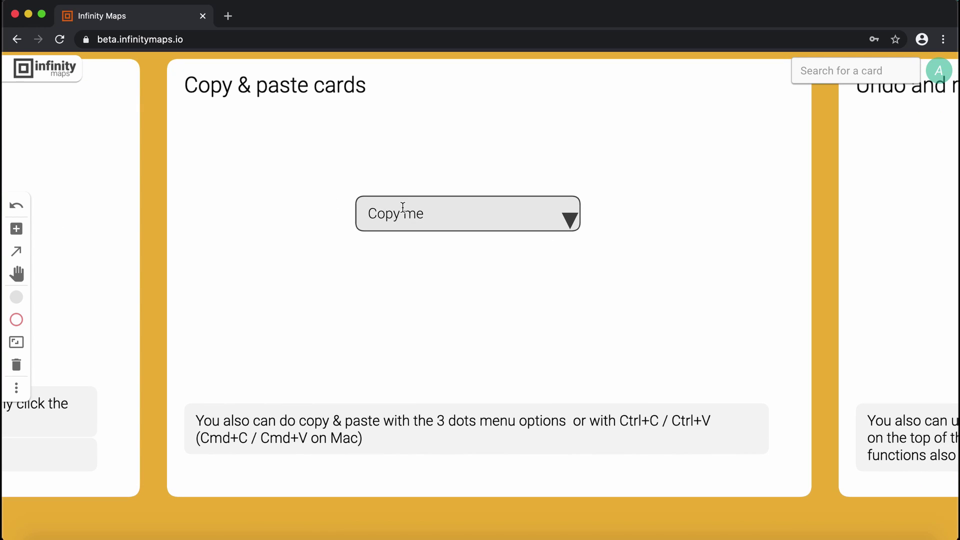
pyautogui.moveTo(400, 209); pyautogui.dragTo(263, 148)
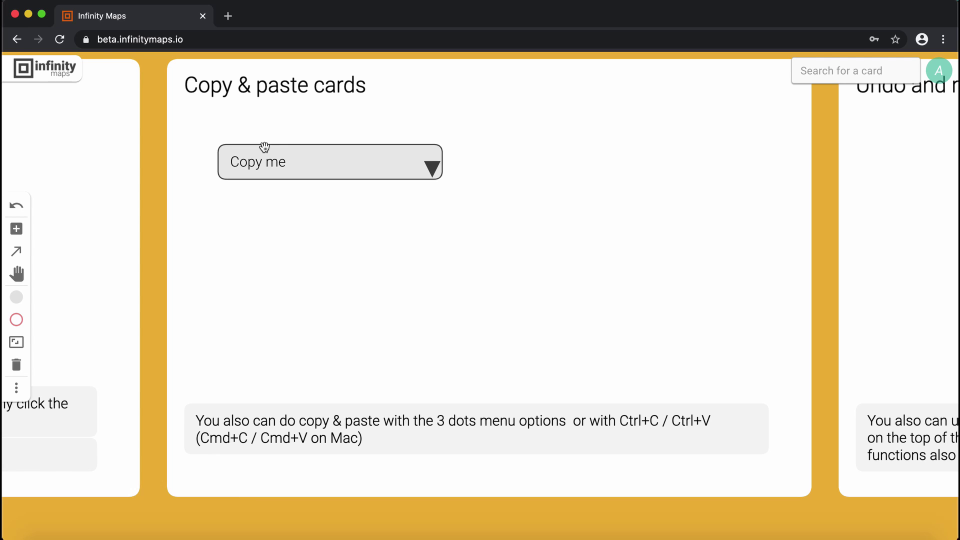
pyautogui.moveTo(264, 148); pyautogui.dragTo(264, 148)
# Paste a copy of the Copy & paste cards panel inside the Copy me card
pyautogui.click(317, 195)
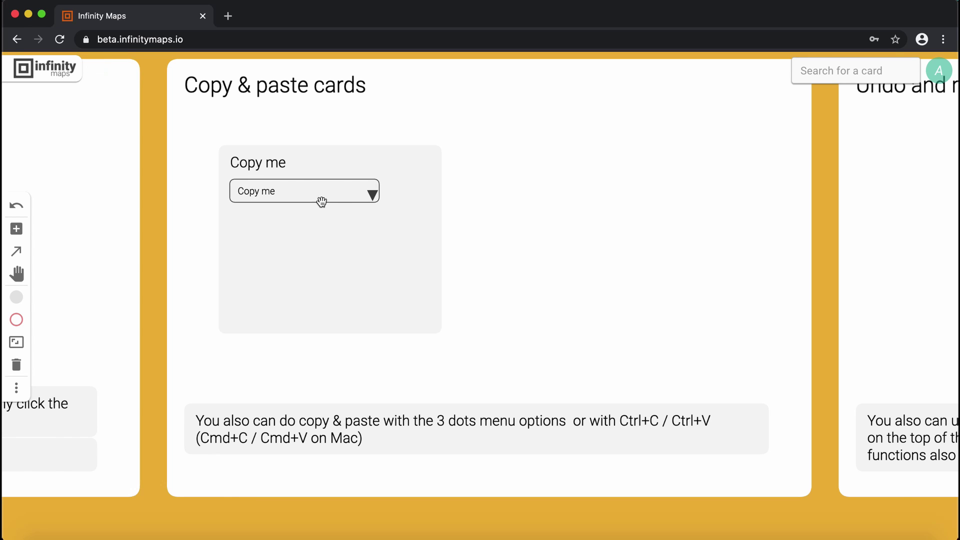
pyautogui.click(515, 216)
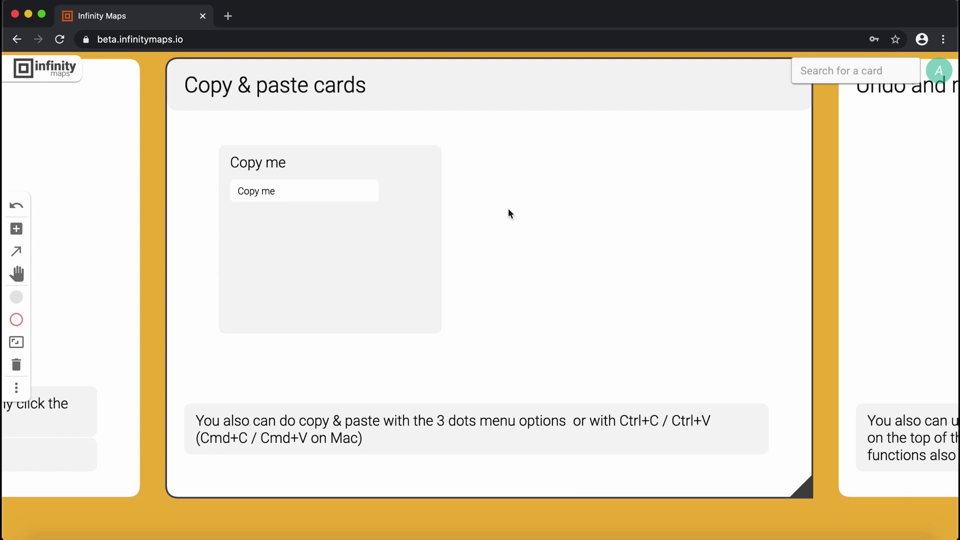
pyautogui.click(423, 222)
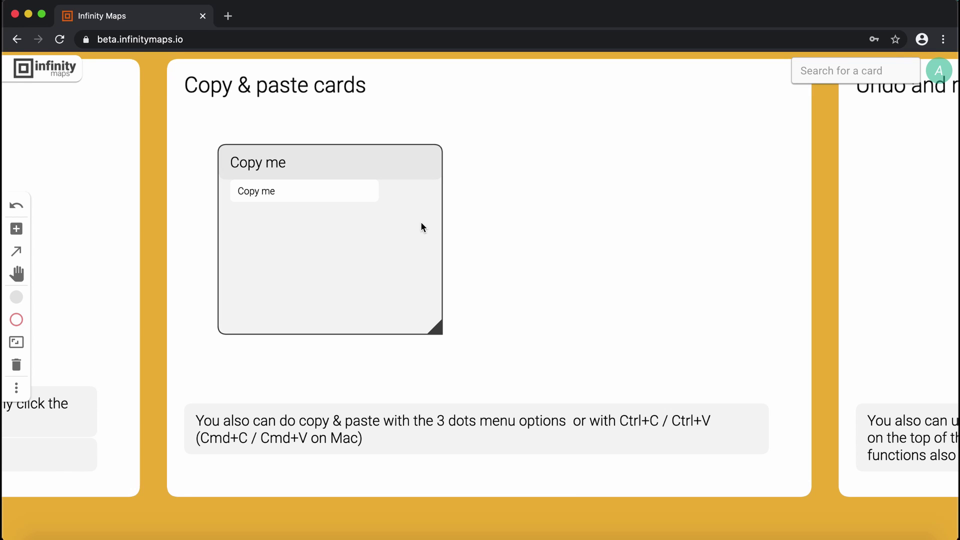
pyautogui.press('super+v')
pyautogui.click(600, 250)
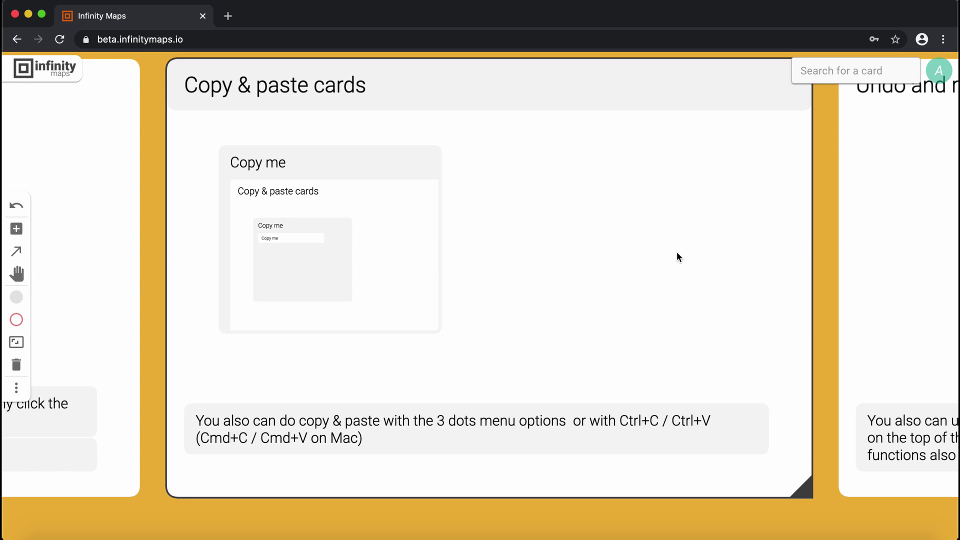
pyautogui.press('Right')
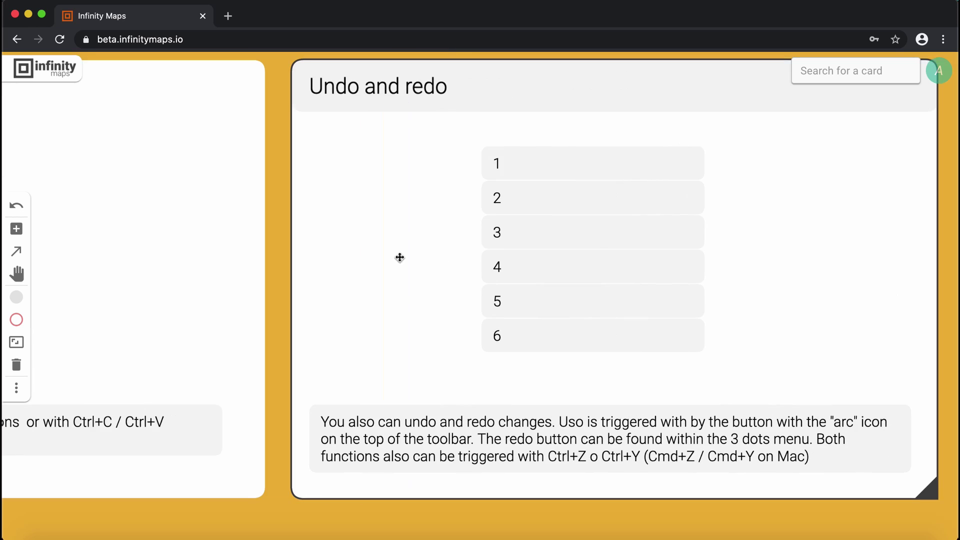
pyautogui.click(509, 166)
pyautogui.keyDown('shift'); pyautogui.click(523, 196); pyautogui.keyUp('shift')
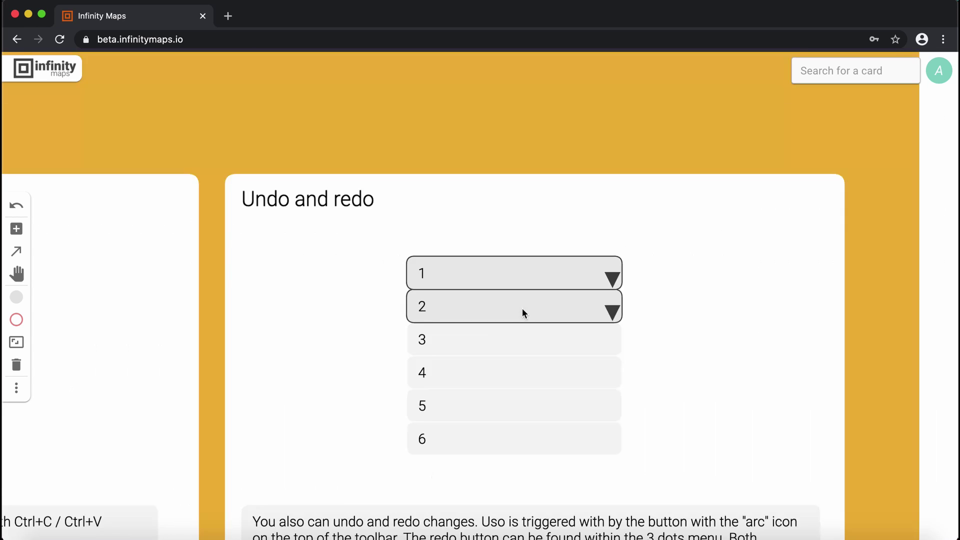
pyautogui.keyDown('shift'); pyautogui.click(529, 342); pyautogui.keyUp('shift')
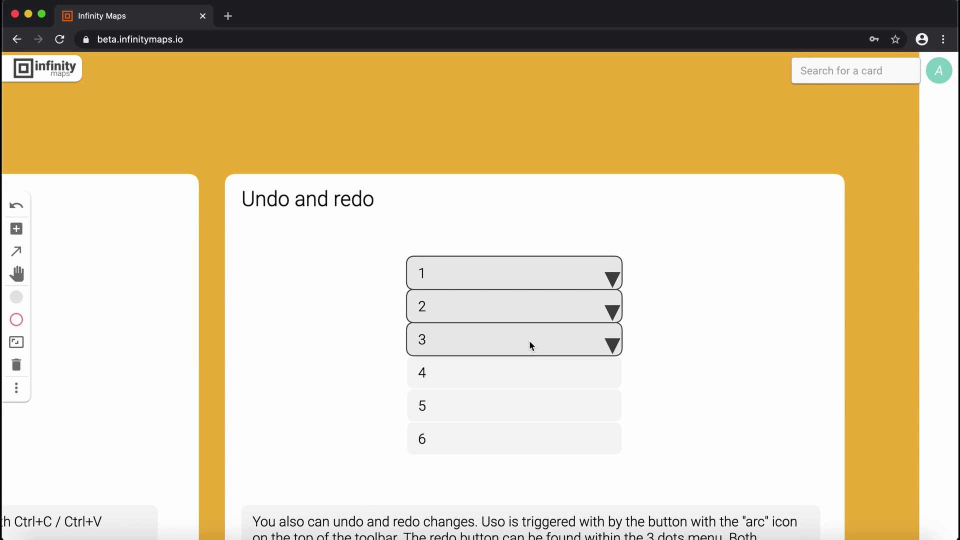
pyautogui.keyDown('shift'); pyautogui.click(517, 398); pyautogui.keyUp('shift')
pyautogui.keyDown('shift'); pyautogui.click(510, 377); pyautogui.keyUp('shift')
pyautogui.keyDown('shift'); pyautogui.click(527, 439); pyautogui.keyUp('shift')
pyautogui.press('Delete')
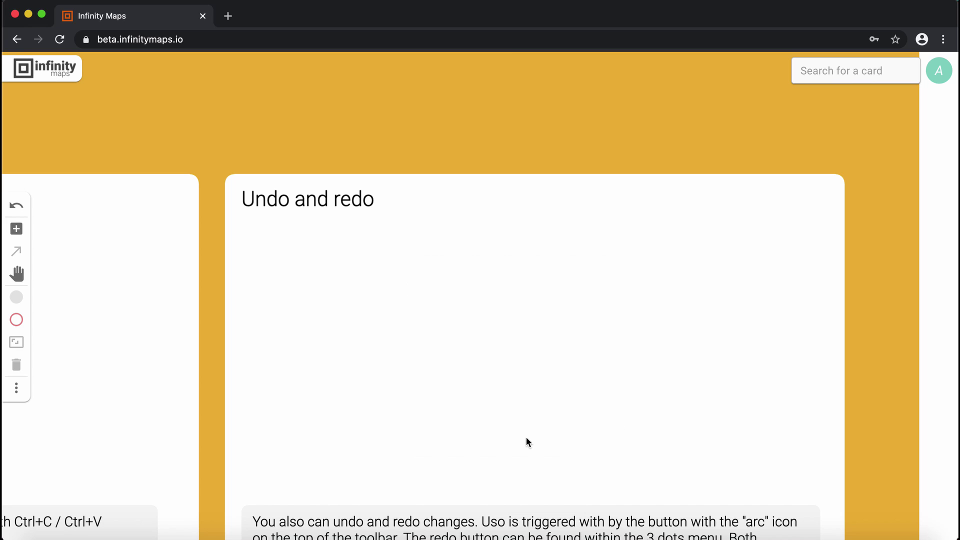
pyautogui.hotkey('ctrl', 'z')
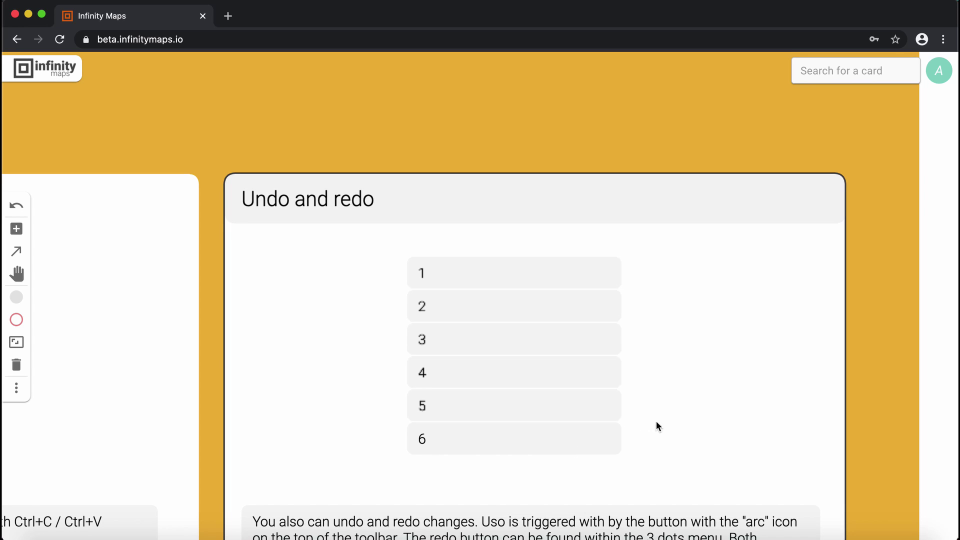
# Zoom into the Scale section and drag the Scale me card's corner to enlarge it
pyautogui.scroll(-5, 648, 429)
pyautogui.scroll(2, 701, 269)
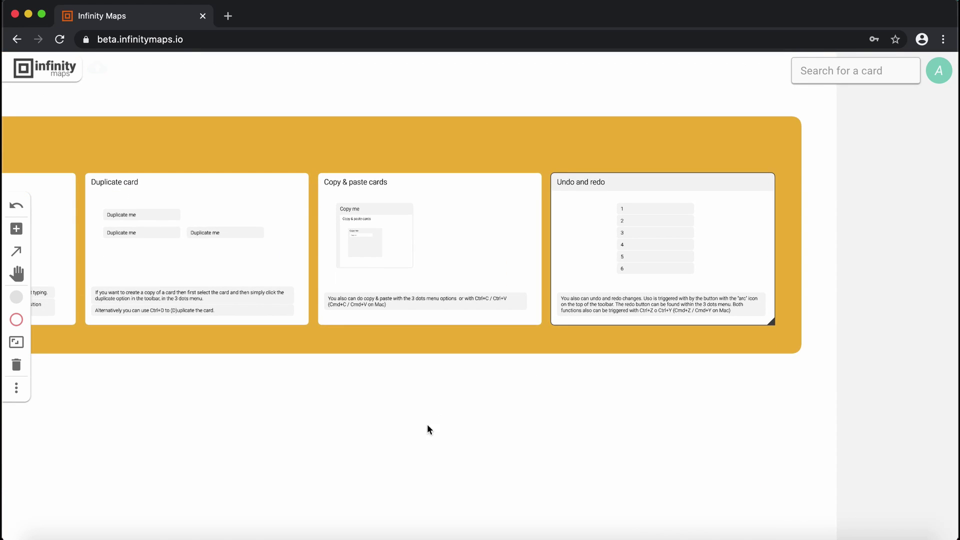
pyautogui.scroll(-4, 270, 437)
pyautogui.scroll(4, 508, 287)
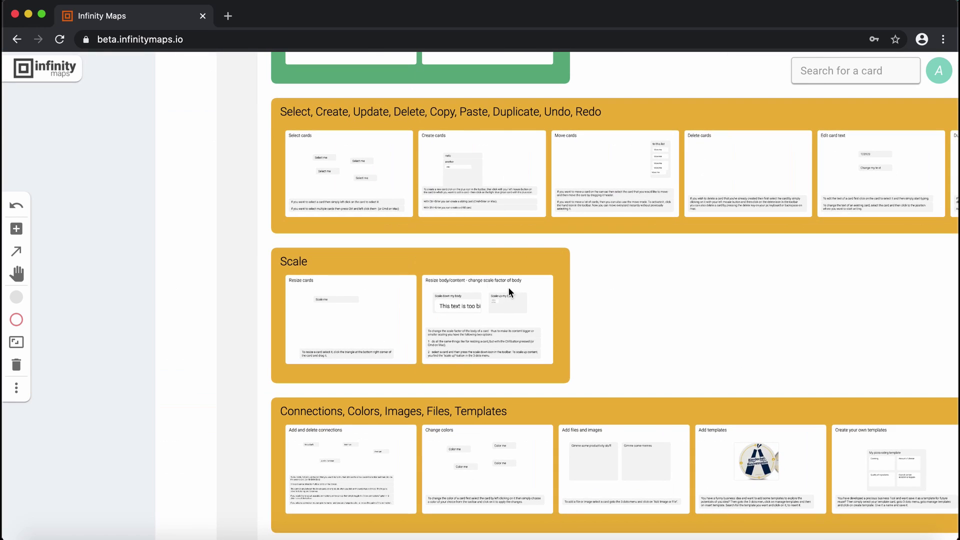
pyautogui.click(467, 274)
pyautogui.doubleClick(467, 270)
pyautogui.click(415, 254)
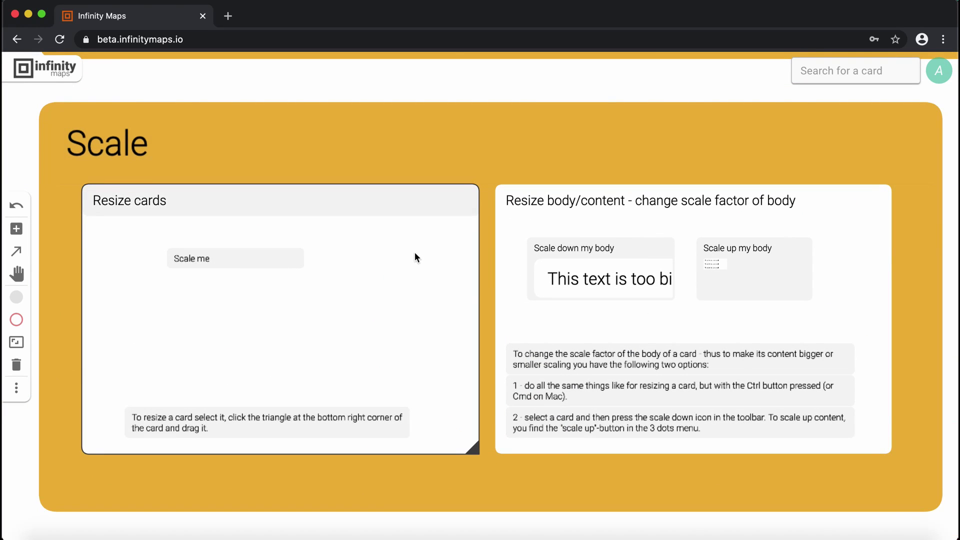
pyautogui.click(212, 260)
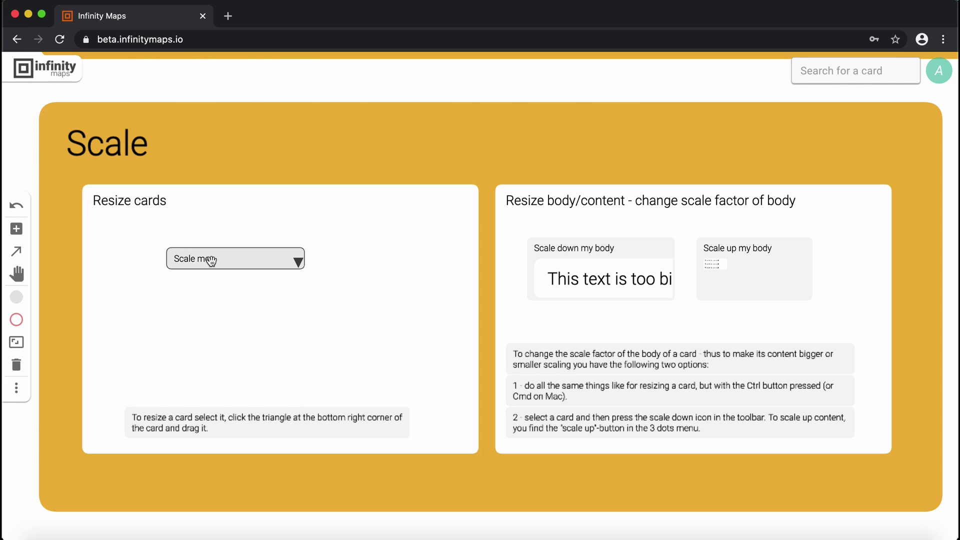
pyautogui.hscroll(-3, 225, 290)
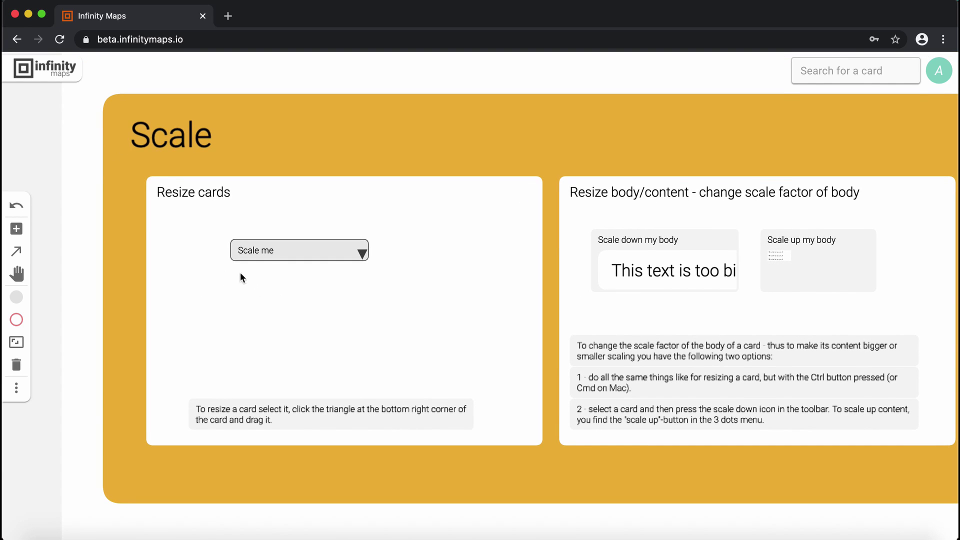
pyautogui.scroll(2, 240, 277)
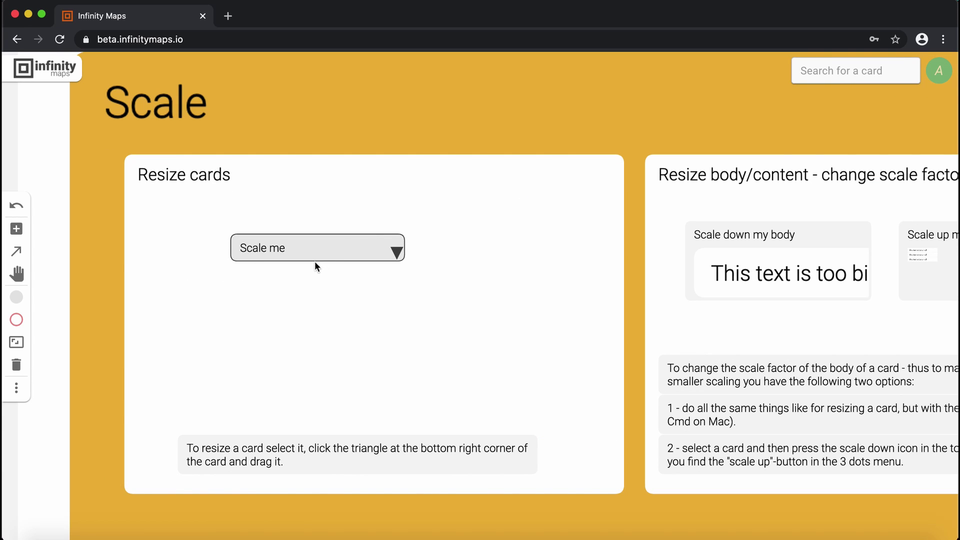
pyautogui.moveTo(395, 254); pyautogui.dragTo(350, 260)
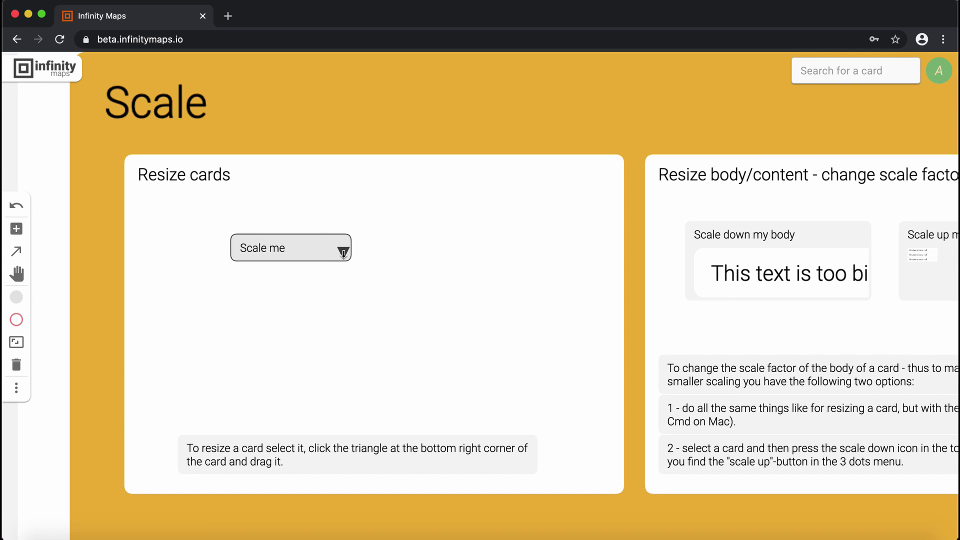
pyautogui.moveTo(344, 253); pyautogui.dragTo(455, 352)
# Scale down the 'Scale down my body' card's content twice and drag the card taller
pyautogui.hscroll(10, 515, 332)
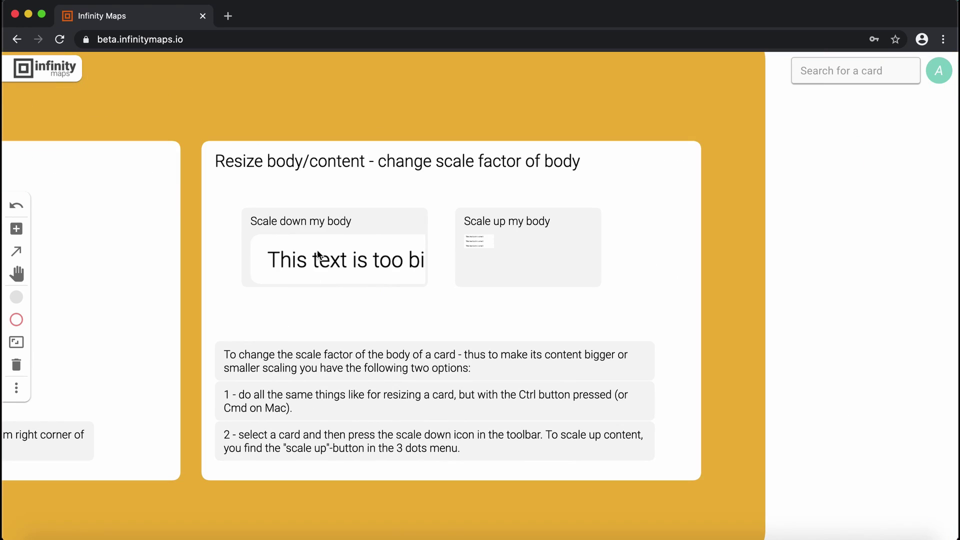
pyautogui.click(321, 233)
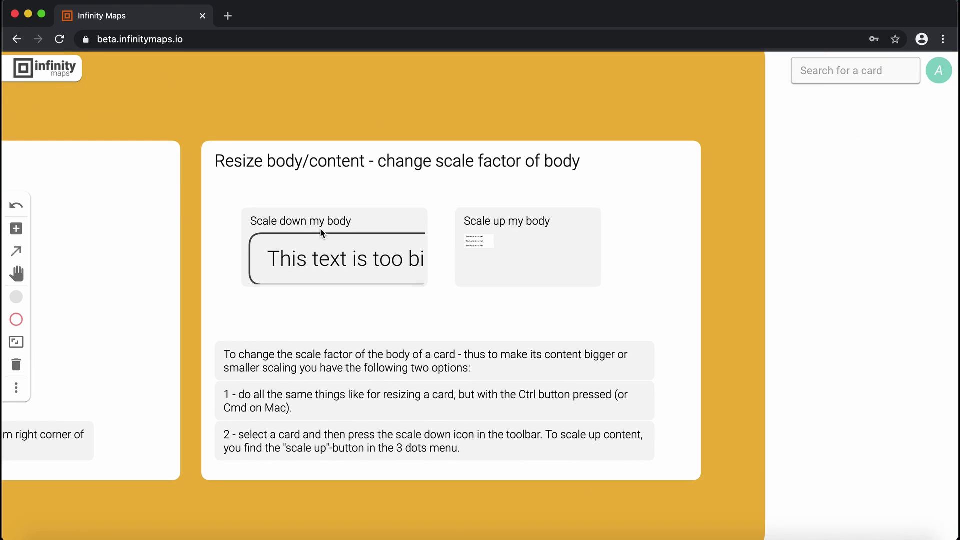
pyautogui.click(319, 222)
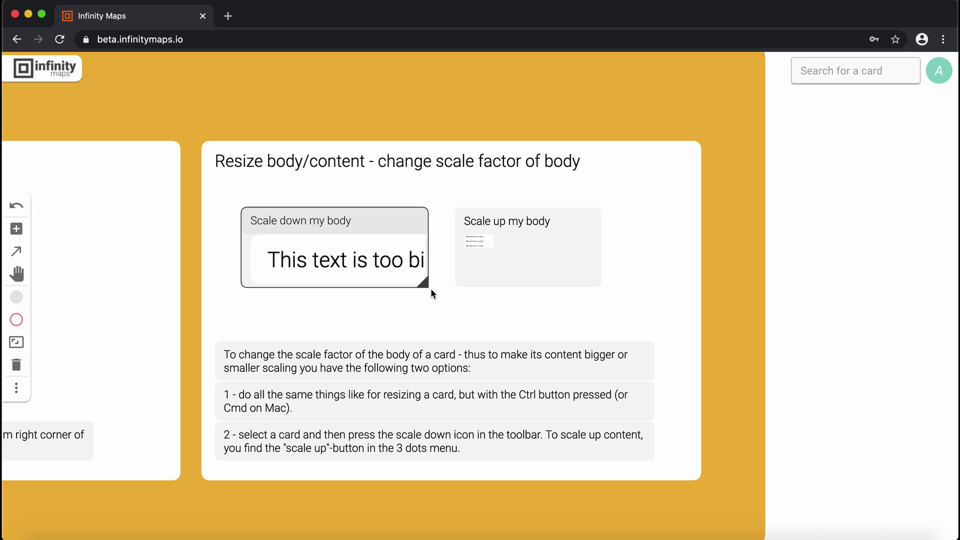
pyautogui.click(471, 271)
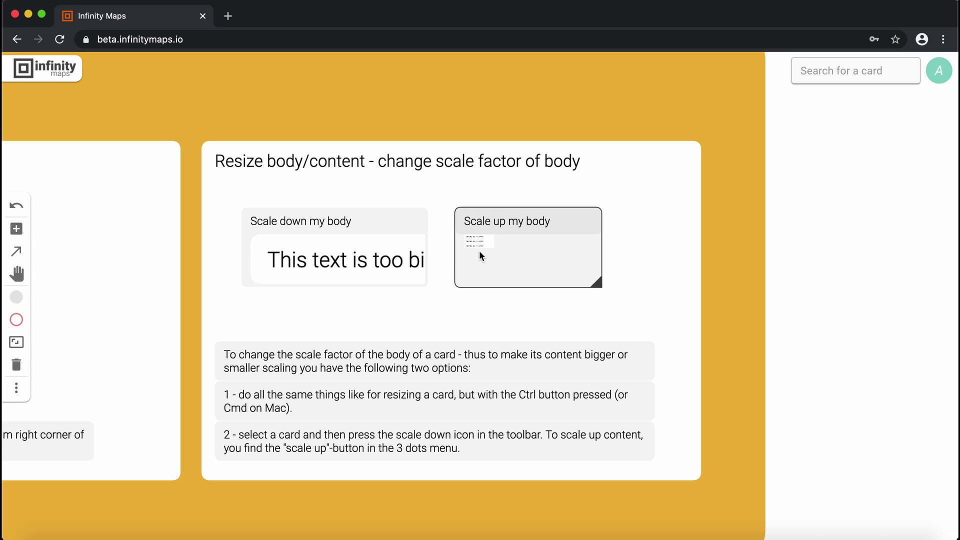
pyautogui.click(395, 221)
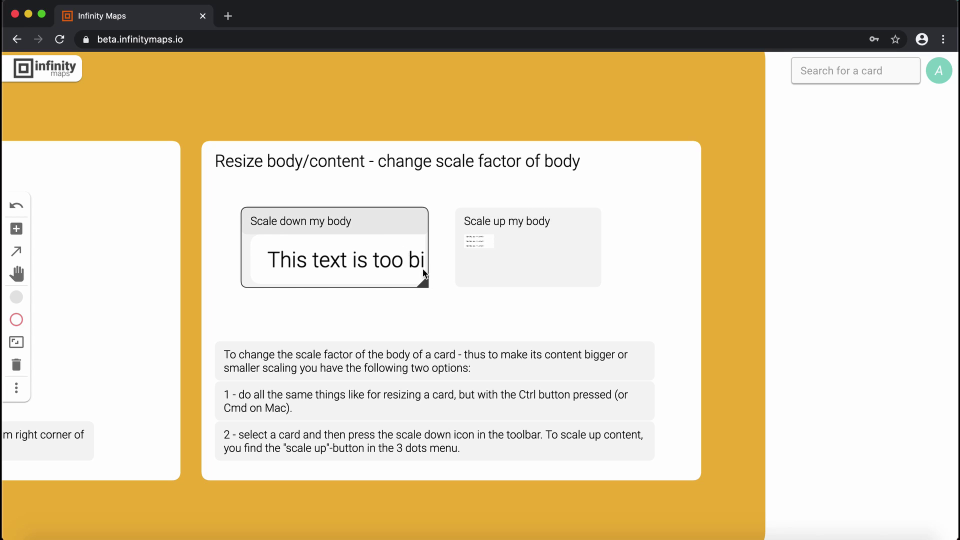
pyautogui.click(17, 343)
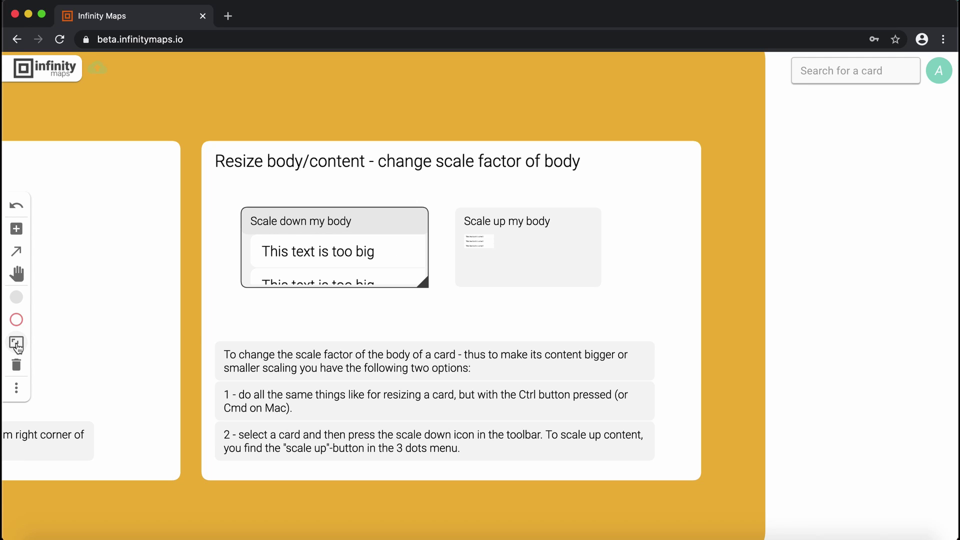
pyautogui.click(16, 344)
pyautogui.moveTo(423, 283); pyautogui.dragTo(430, 327)
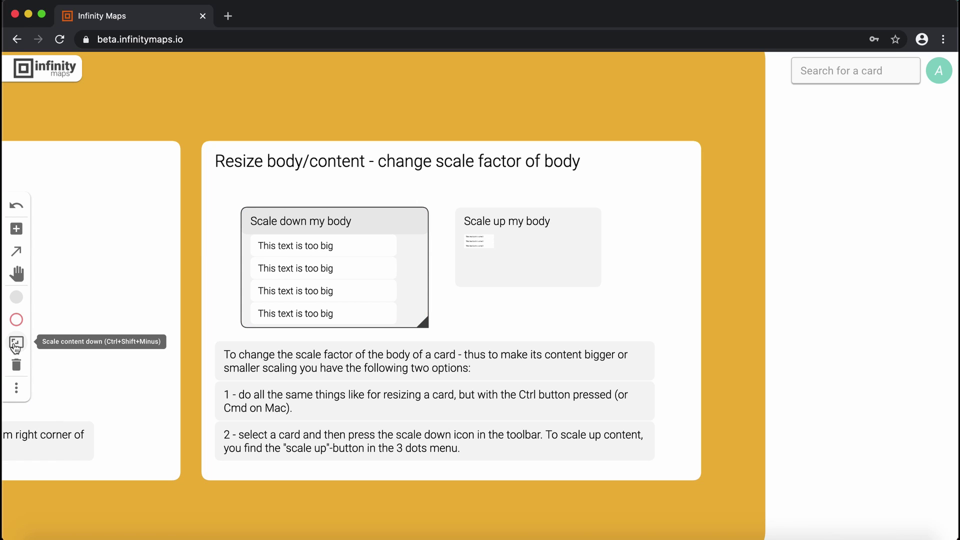
# Scale up the 'Scale up my body' card's content three times until its text is readable
pyautogui.click(557, 264)
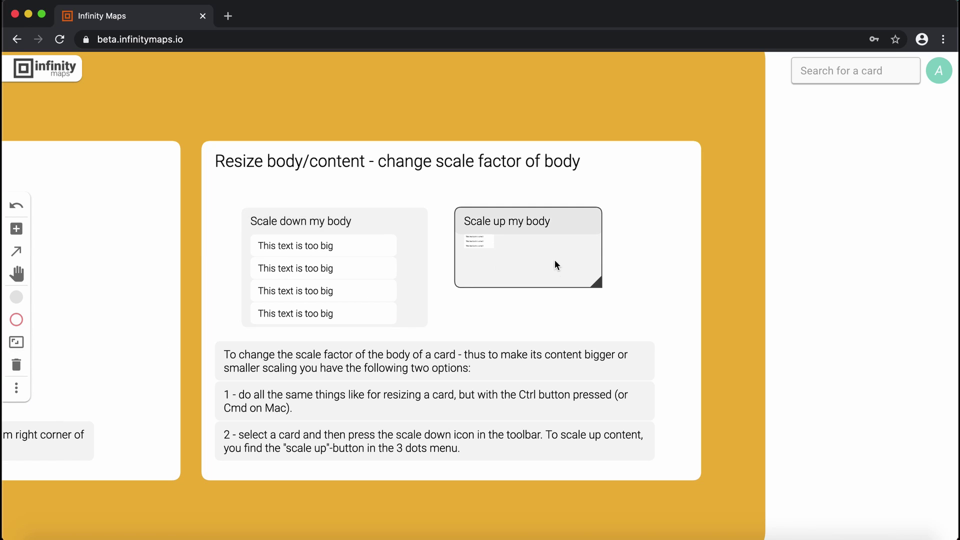
pyautogui.click(17, 388)
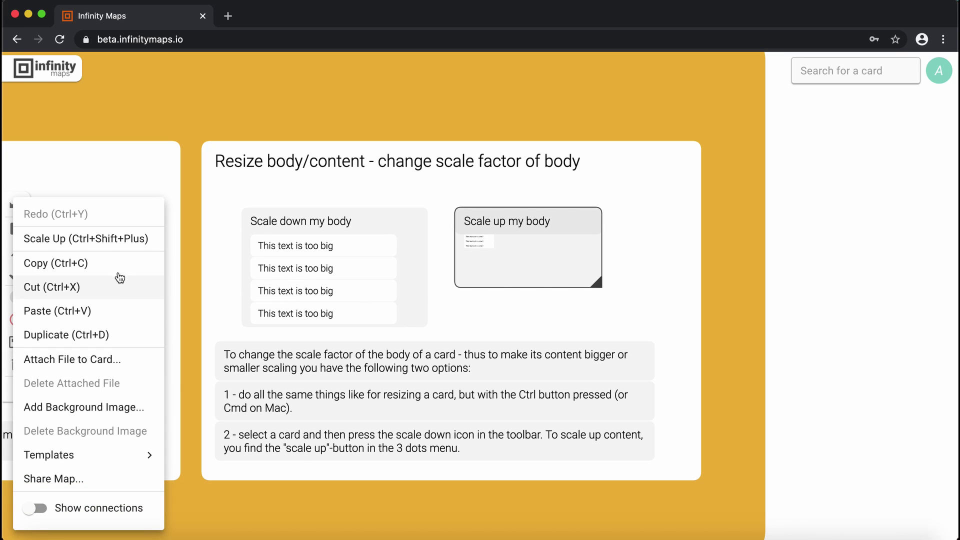
pyautogui.click(117, 242)
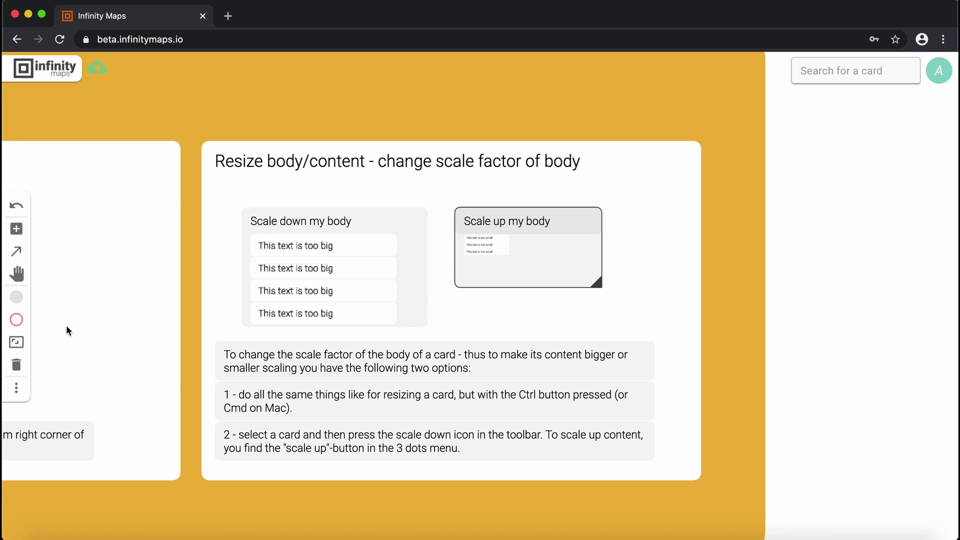
pyautogui.click(17, 388)
pyautogui.click(73, 239)
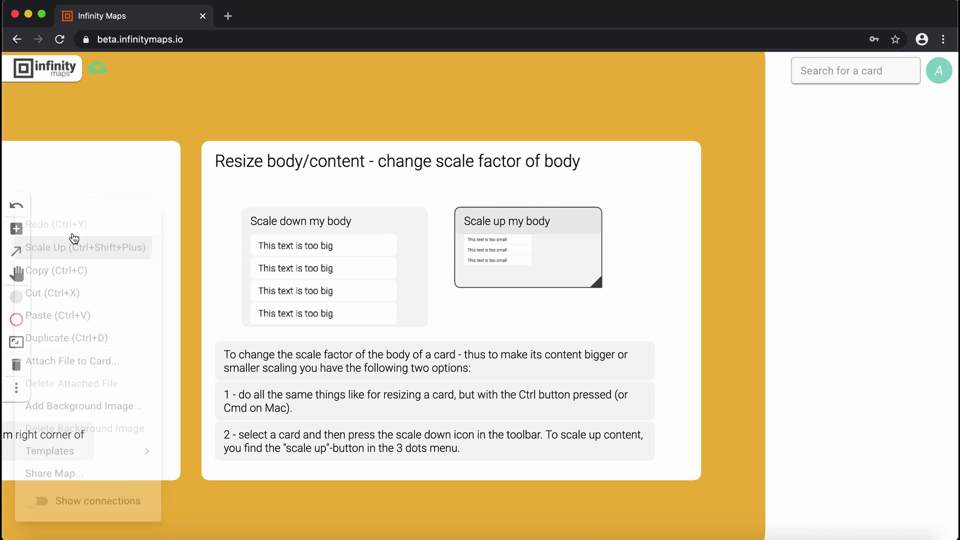
pyautogui.click(13, 395)
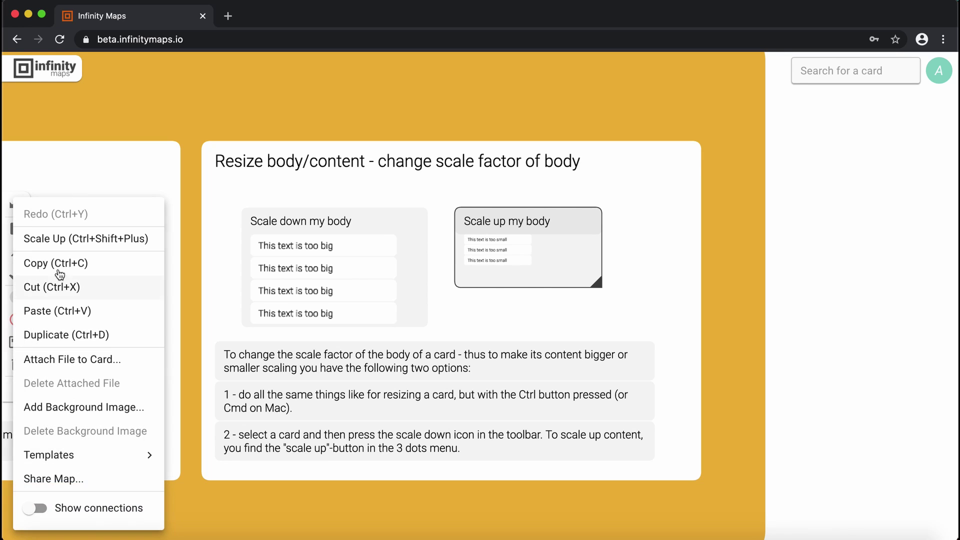
pyautogui.click(59, 239)
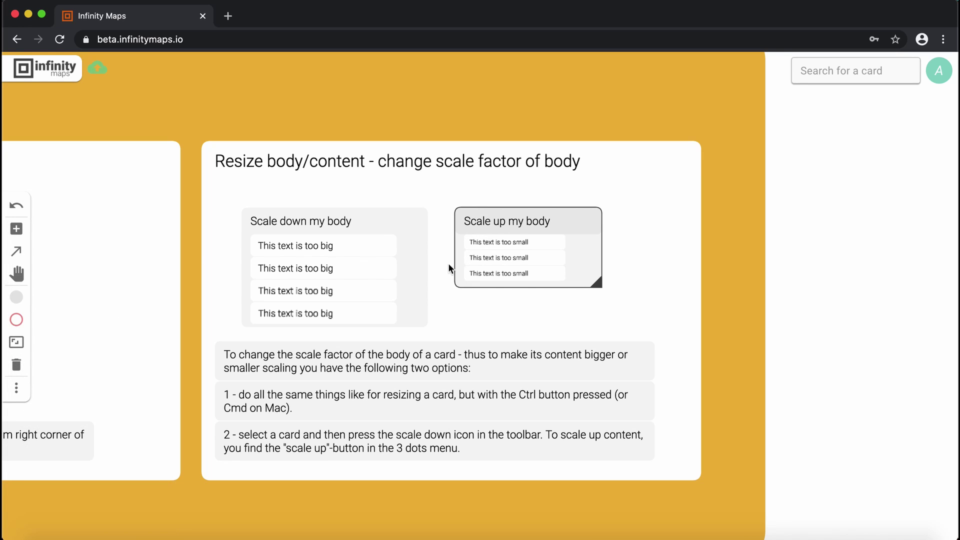
pyautogui.click(14, 392)
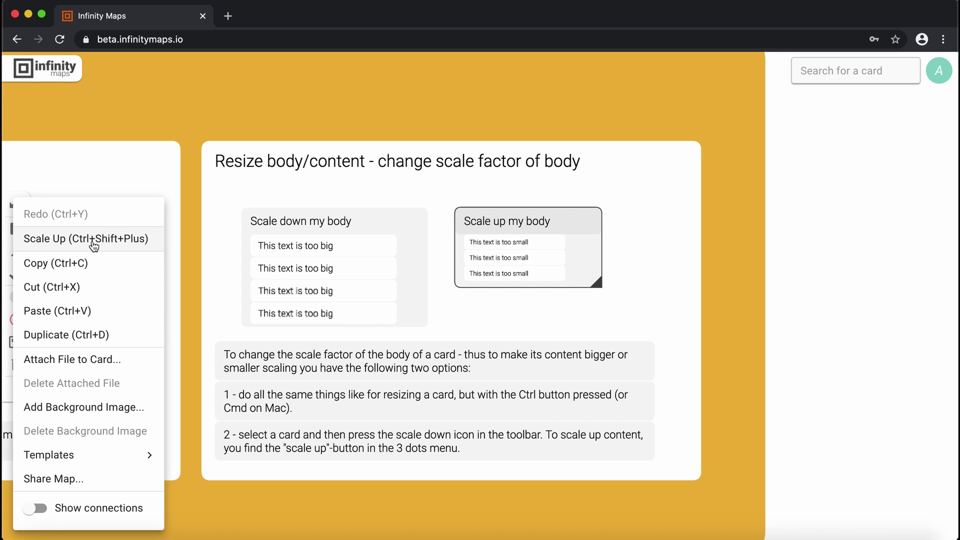
pyautogui.click(468, 323)
# Connect the Tony Stark card to the Ironman card
pyautogui.scroll(5, 758, 302)
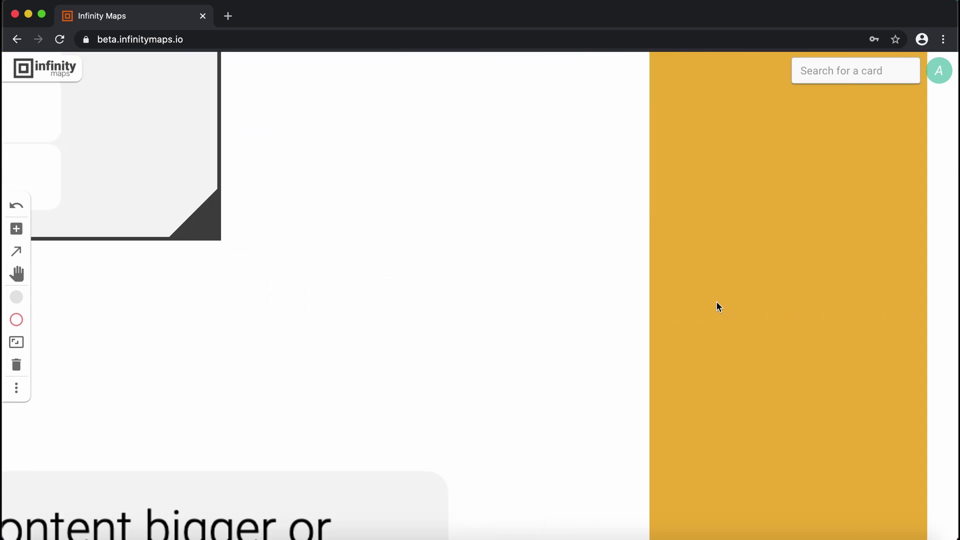
pyautogui.scroll(-10, 715, 301)
pyautogui.scroll(-6, 713, 352)
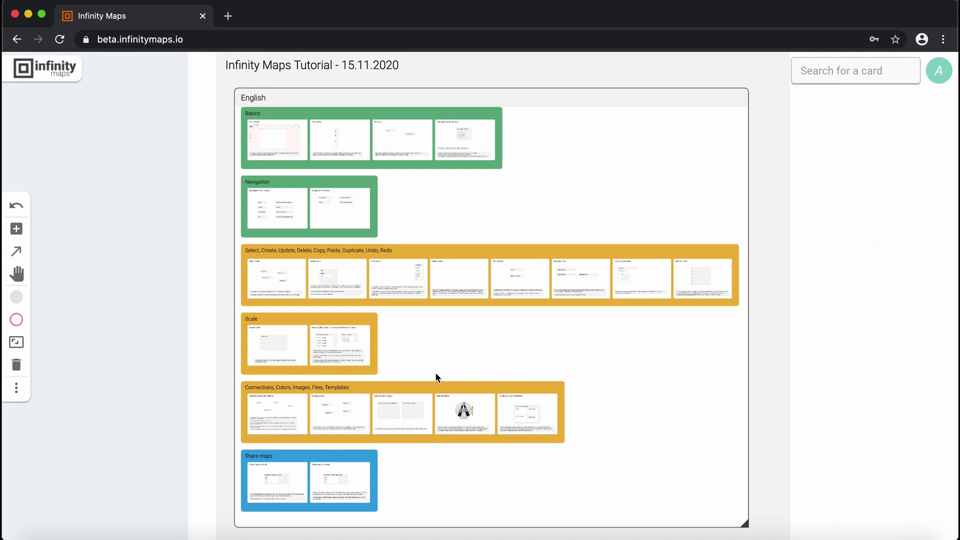
pyautogui.scroll(4, 349, 385)
pyautogui.scroll(6, 217, 316)
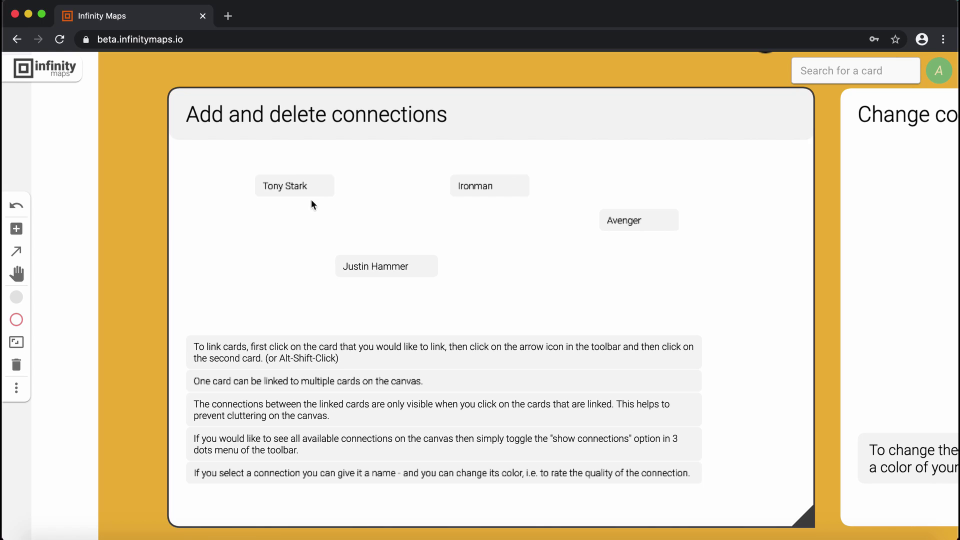
pyautogui.click(307, 181)
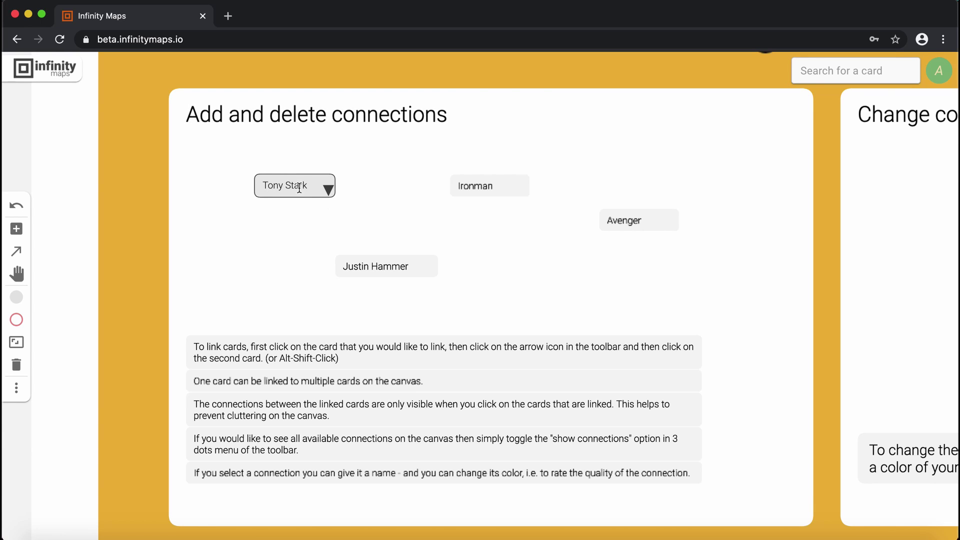
pyautogui.click(18, 256)
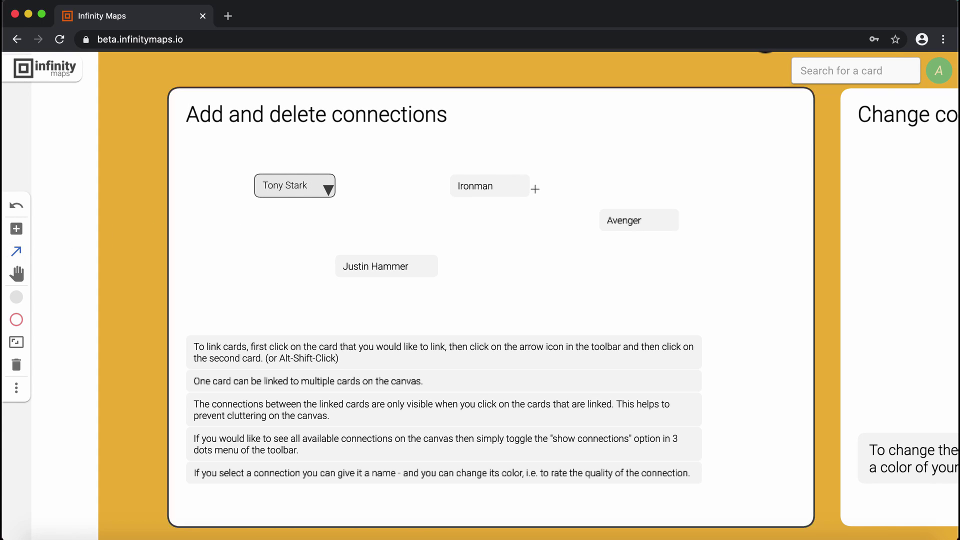
pyautogui.click(505, 183)
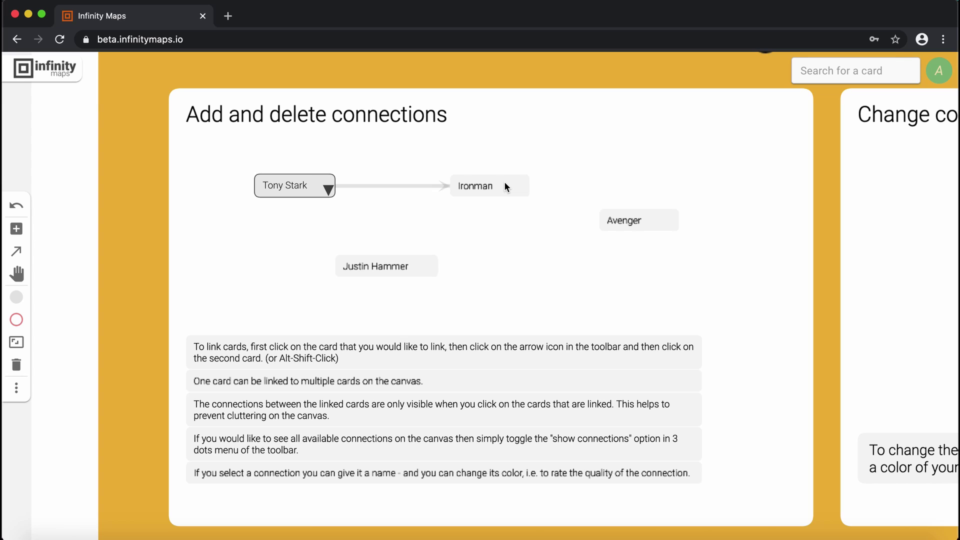
# Connect the Ironman card to the Avenger card
pyautogui.click(504, 187)
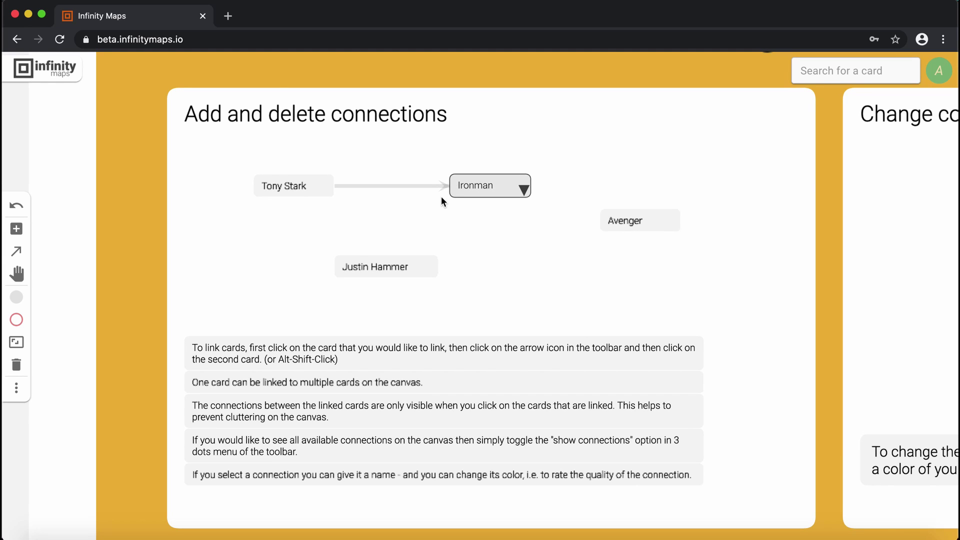
pyautogui.scroll(1, 370, 203)
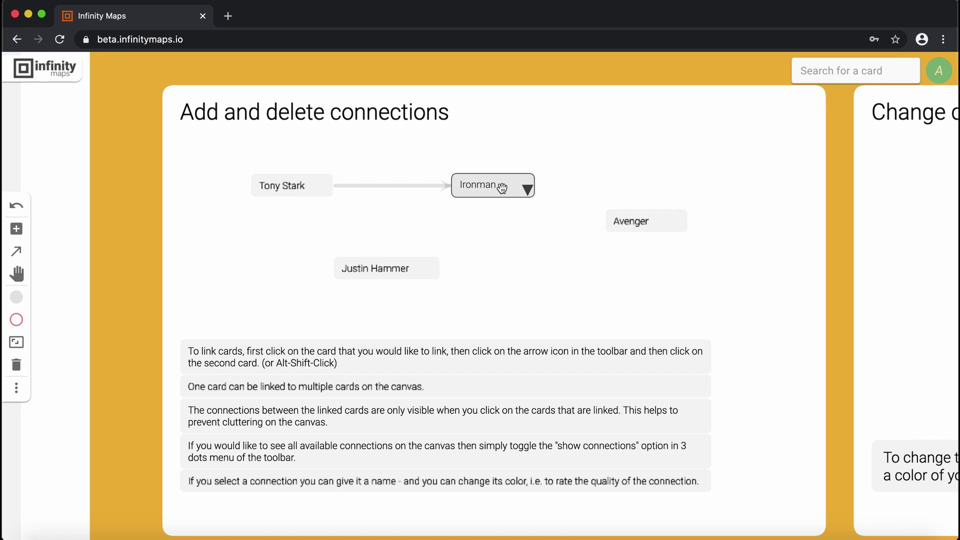
pyautogui.keyDown('alt'); pyautogui.keyDown('shift'); pyautogui.click(629, 222); pyautogui.keyUp('shift'); pyautogui.keyUp('alt')
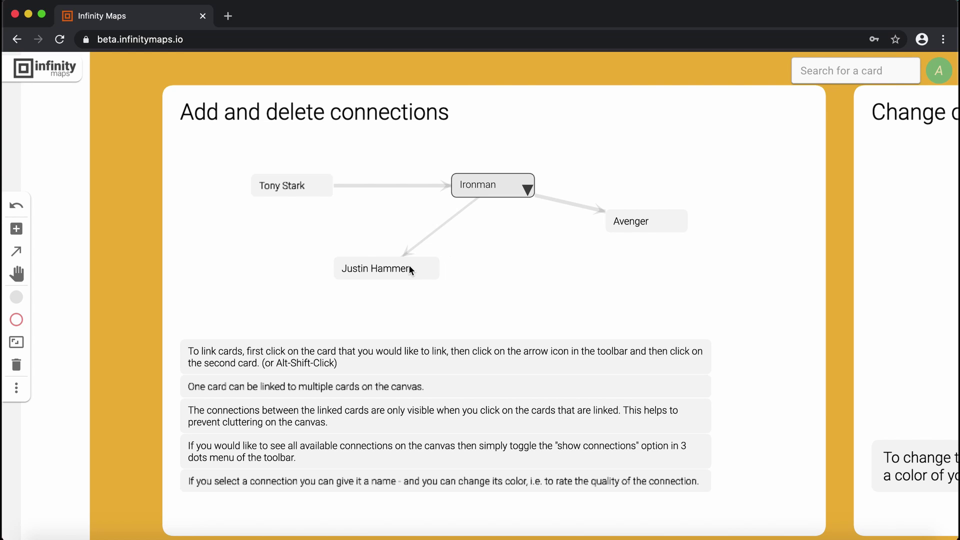
pyautogui.click(310, 185)
# Link a card to Justin Hammer and delete the Ironman–Justin Hammer connection
pyautogui.keyDown('alt'); pyautogui.keyDown('shift'); pyautogui.click(388, 270); pyautogui.keyUp('shift'); pyautogui.keyUp('alt')
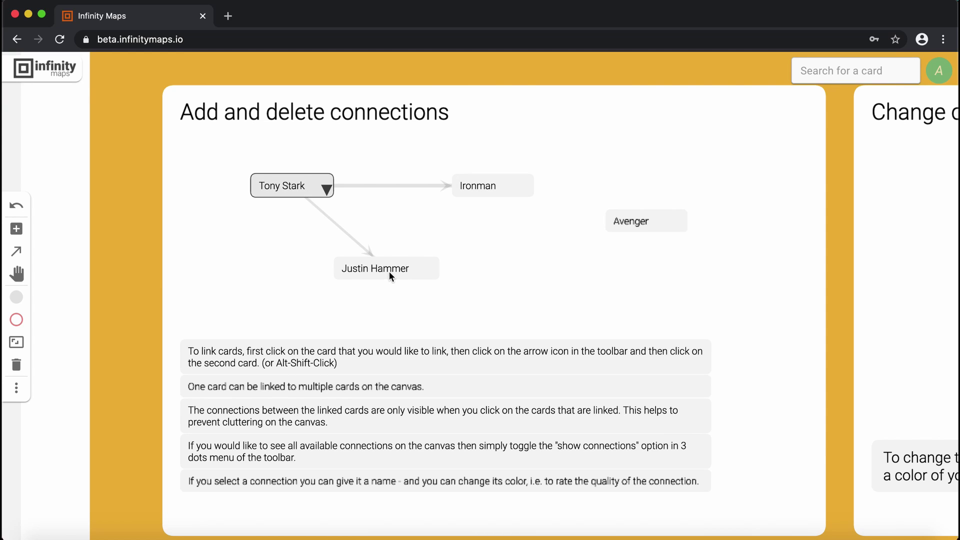
pyautogui.click(465, 195)
pyautogui.click(475, 204)
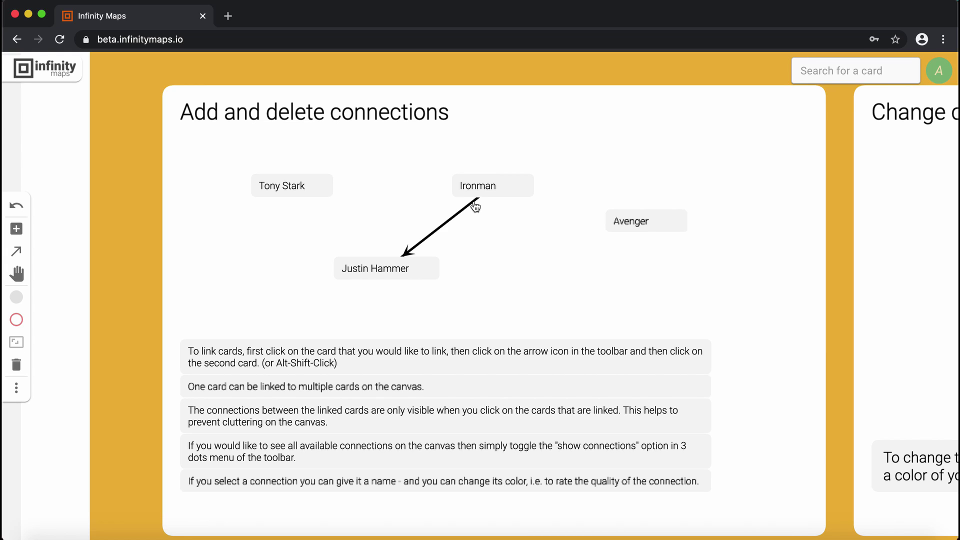
pyautogui.press('Delete')
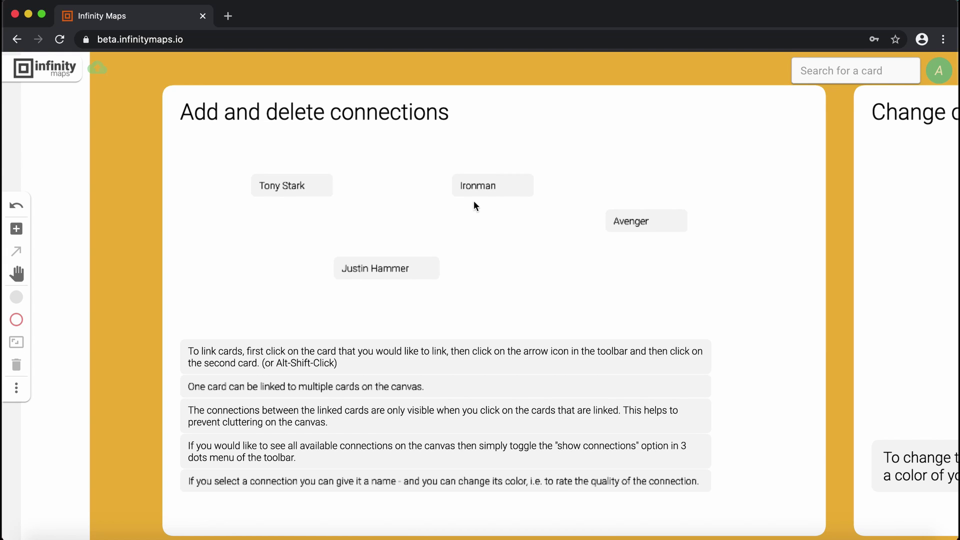
# Colour the Tony Stark→Justin Hammer connection red and label it 'hates'
pyautogui.click(268, 186)
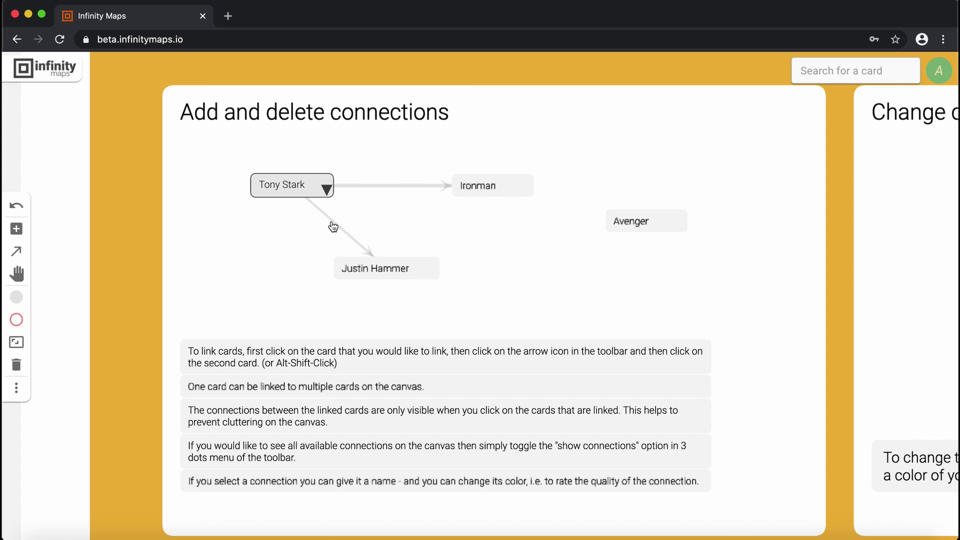
pyautogui.click(333, 224)
pyautogui.click(16, 297)
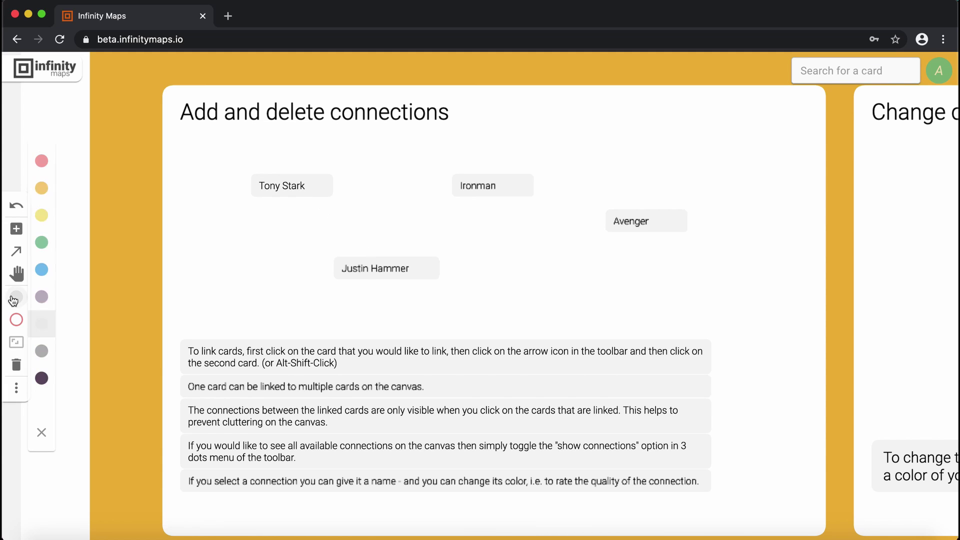
pyautogui.click(42, 269)
pyautogui.click(41, 158)
pyautogui.click(334, 220)
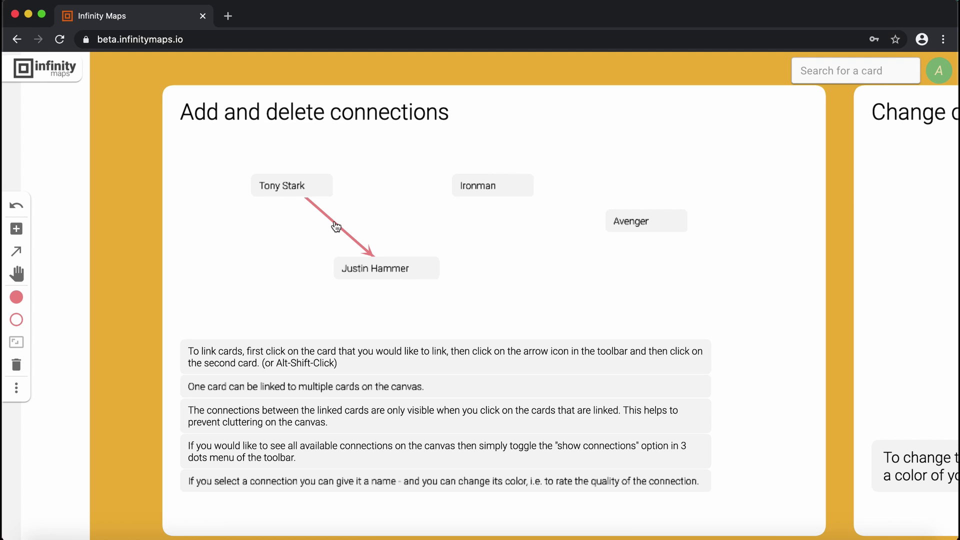
pyautogui.write('hates')
pyautogui.scroll(2, 329, 220)
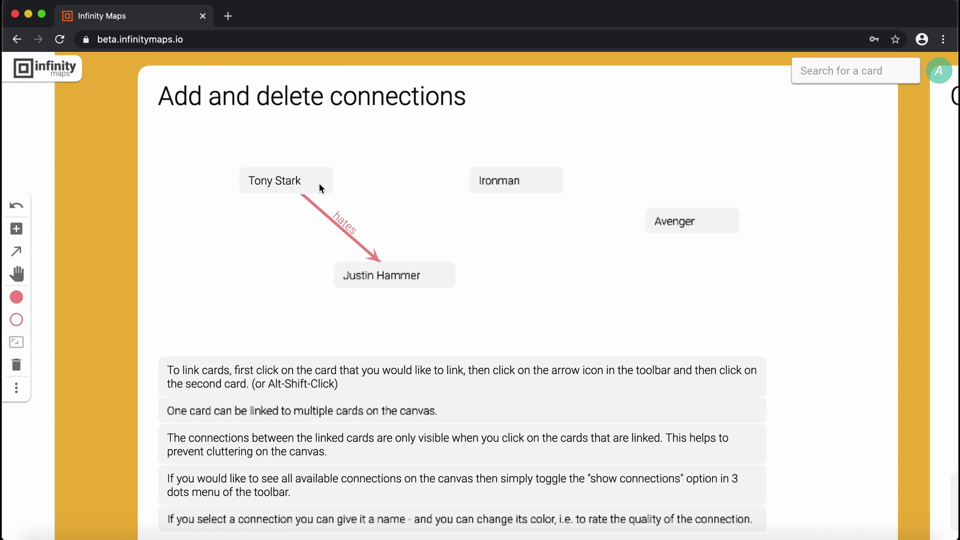
pyautogui.click(301, 236)
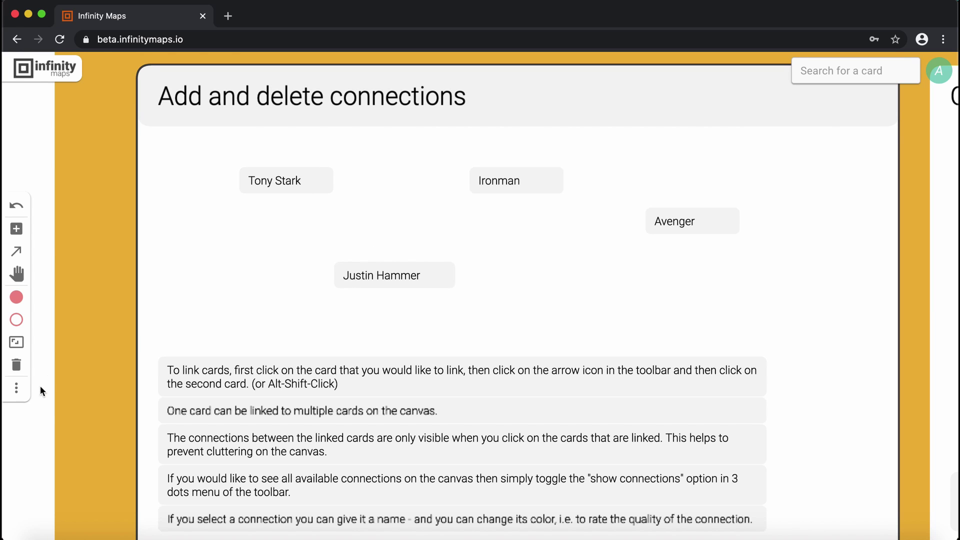
# Turn on Show connections so all connections display on the canvas
pyautogui.click(16, 388)
pyautogui.moveTo(70, 464)
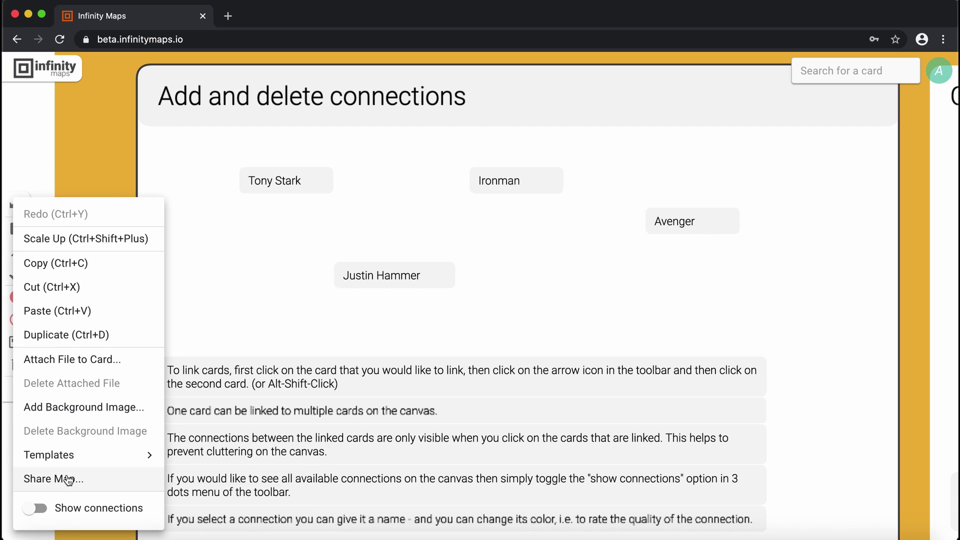
pyautogui.click(61, 507)
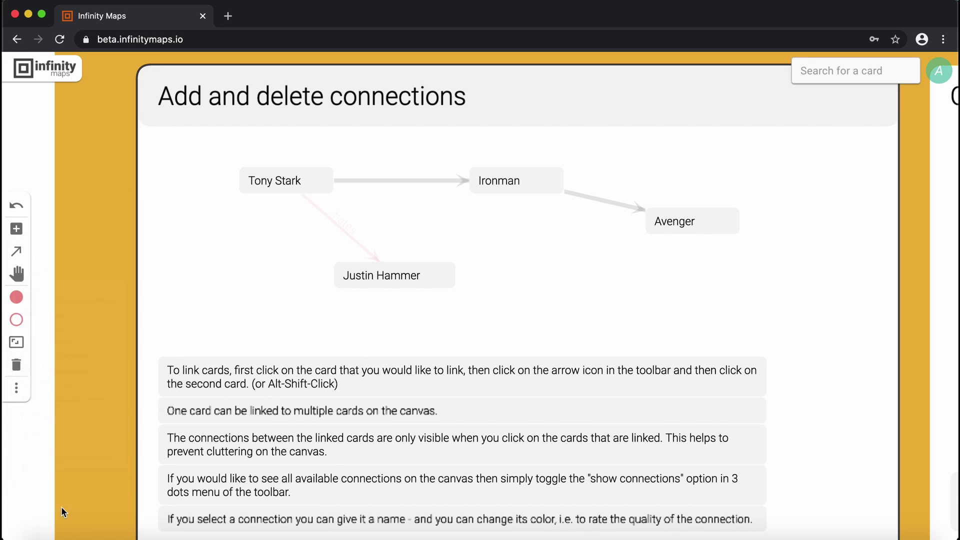
# Label the Tony Stark→Ironman connection 'is'
pyautogui.click(431, 180)
pyautogui.write('is')
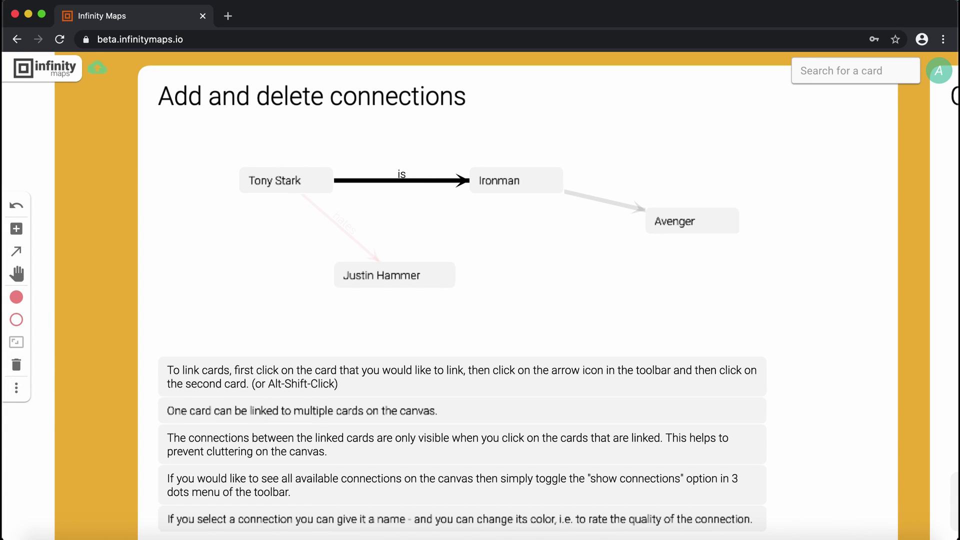
pyautogui.scroll(5, 410, 191)
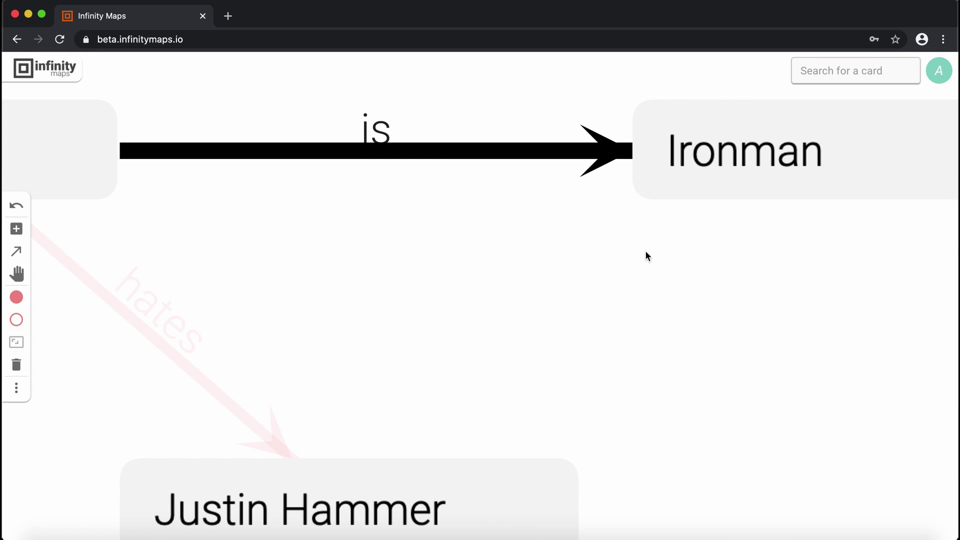
pyautogui.scroll(-4, 397, 268)
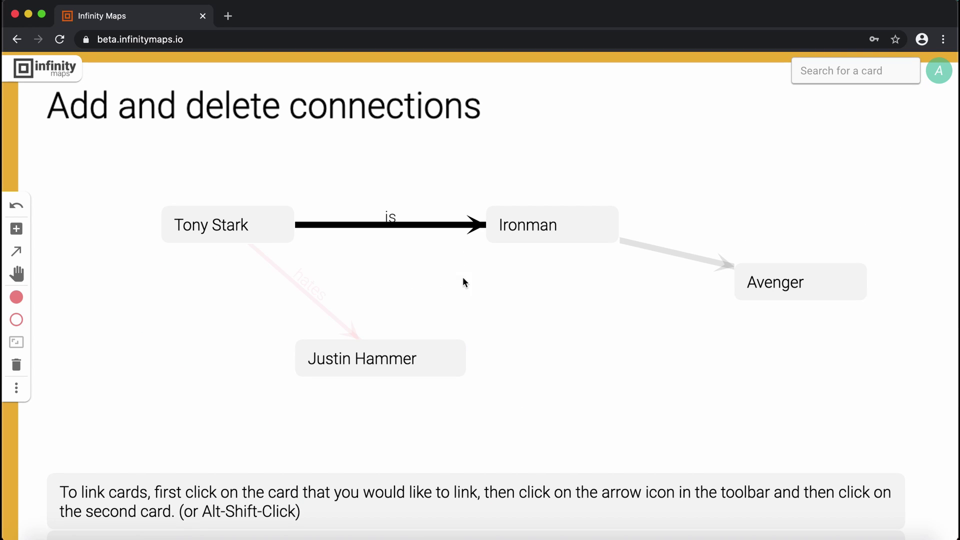
pyautogui.scroll(-2, 463, 279)
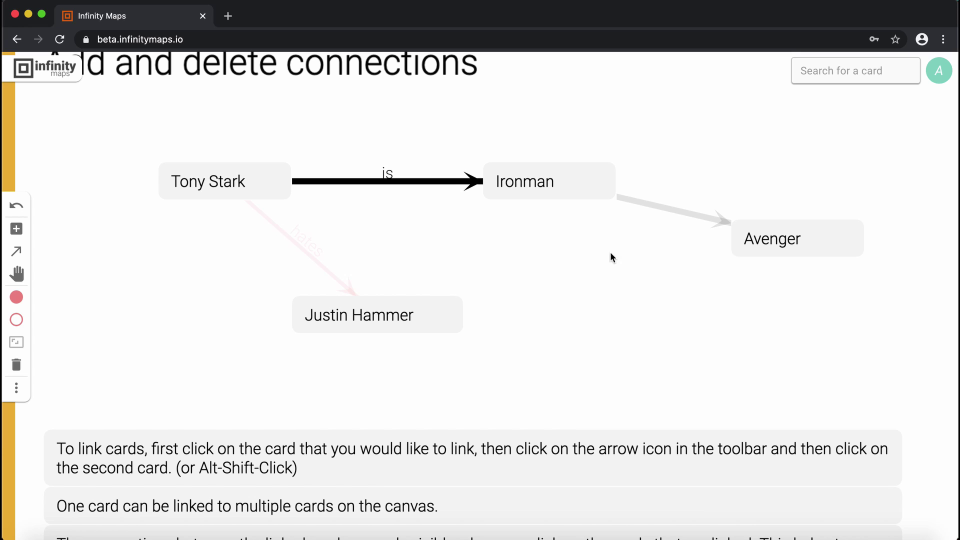
pyautogui.scroll(-3, 595, 290)
pyautogui.moveTo(589, 310); pyautogui.dragTo(581, 230)
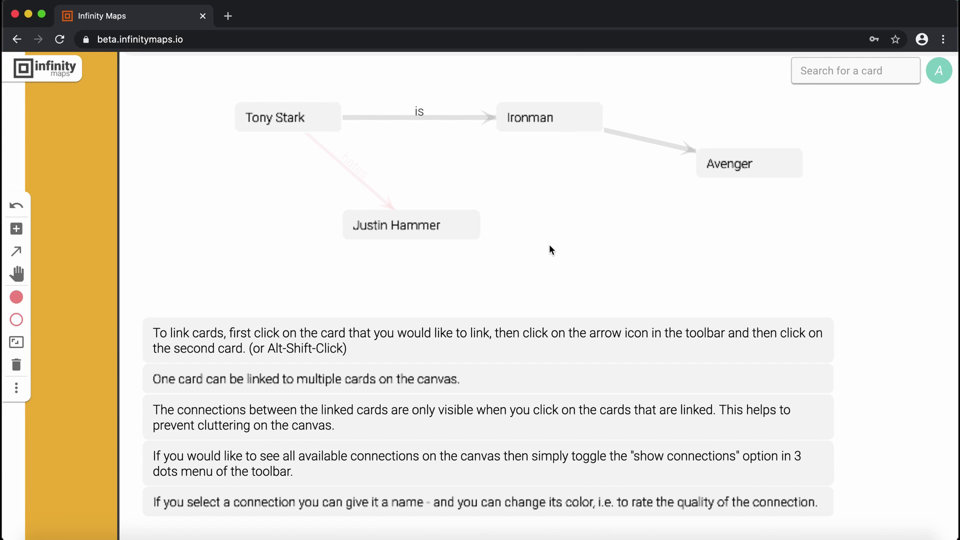
# Make the upper-left Color me card red and the lower-left one green
pyautogui.scroll(-4, 549, 243)
pyautogui.moveTo(596, 241); pyautogui.dragTo(370, 235)
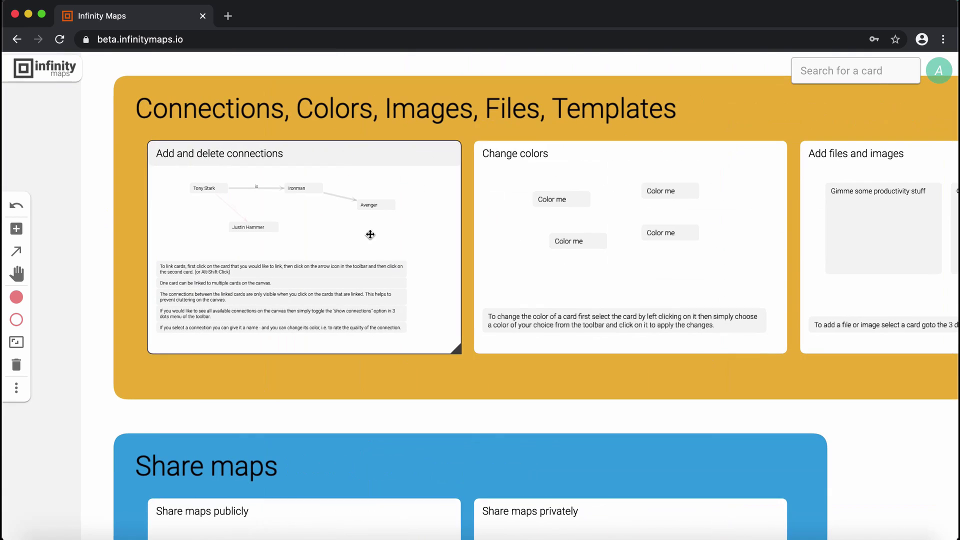
pyautogui.click(517, 274)
pyautogui.scroll(5, 502, 296)
pyautogui.click(470, 199)
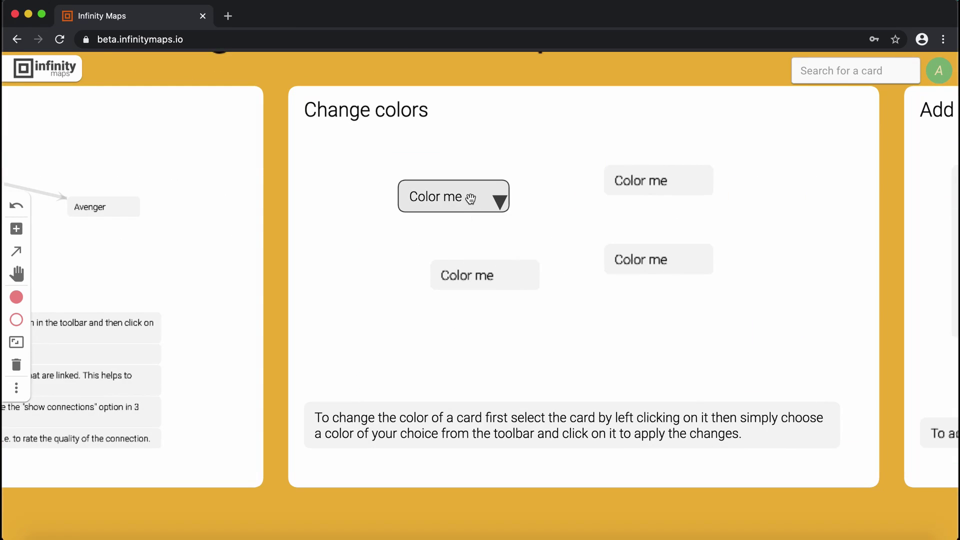
pyautogui.click(25, 300)
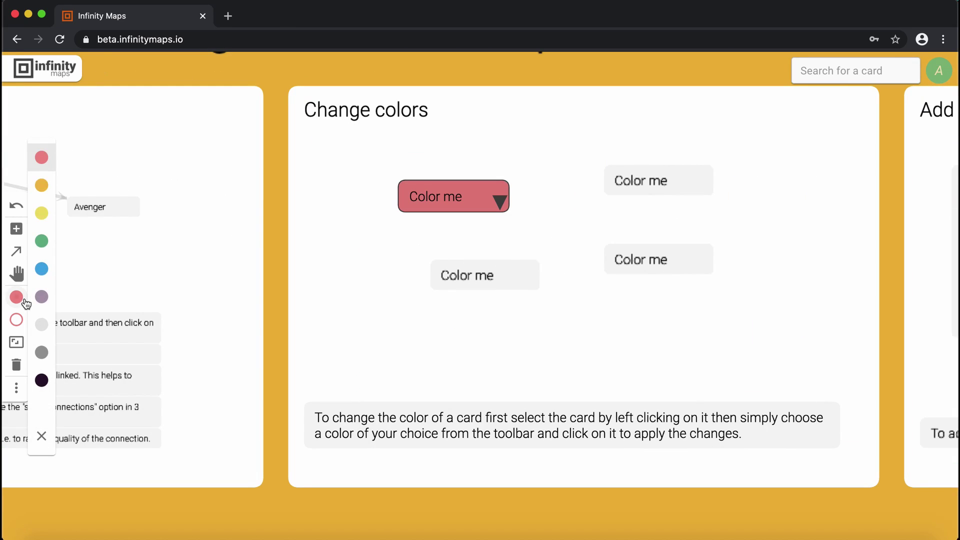
pyautogui.click(493, 267)
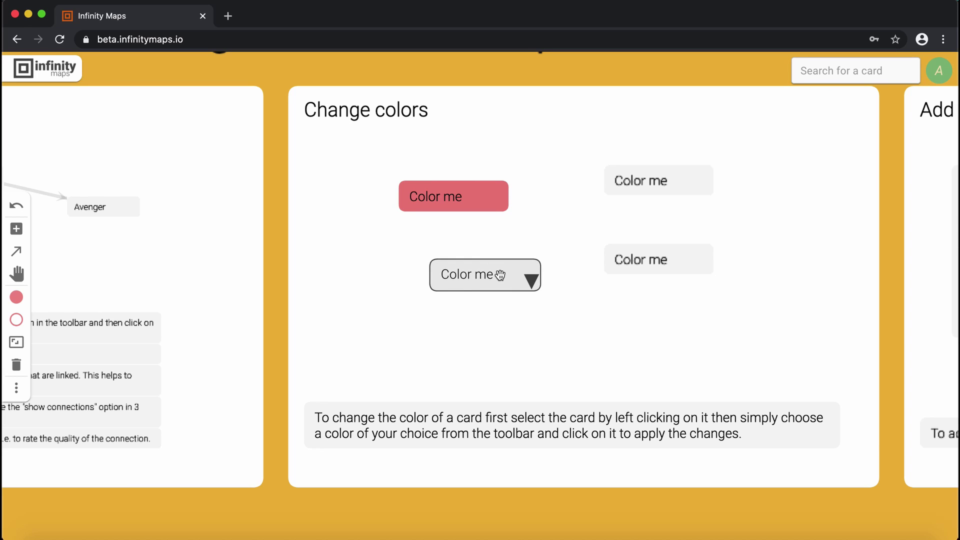
pyautogui.press('2')
pyautogui.press('1')
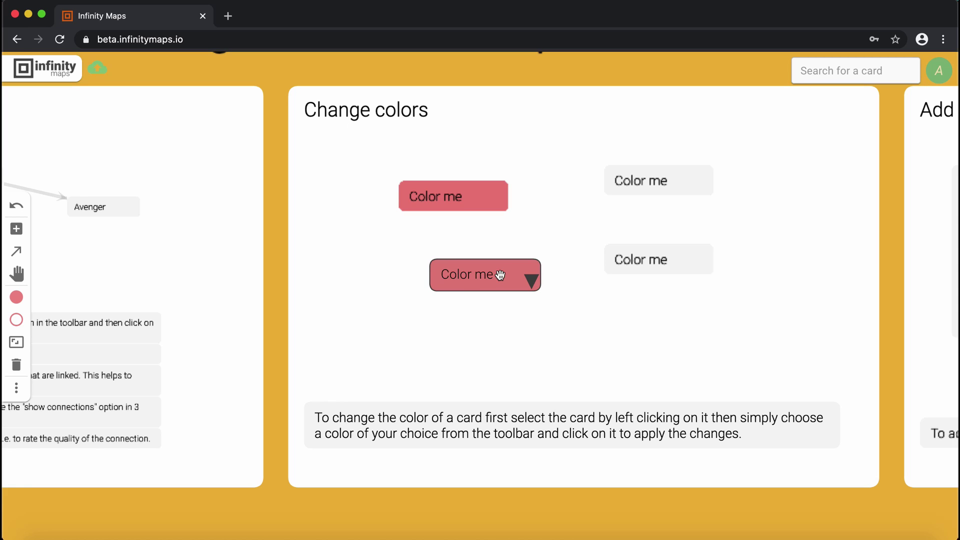
pyautogui.press('3')
pyautogui.press('4')
# Make the upper-right Color me card purple and the lower-right one yellow
pyautogui.click(621, 187)
pyautogui.press('5')
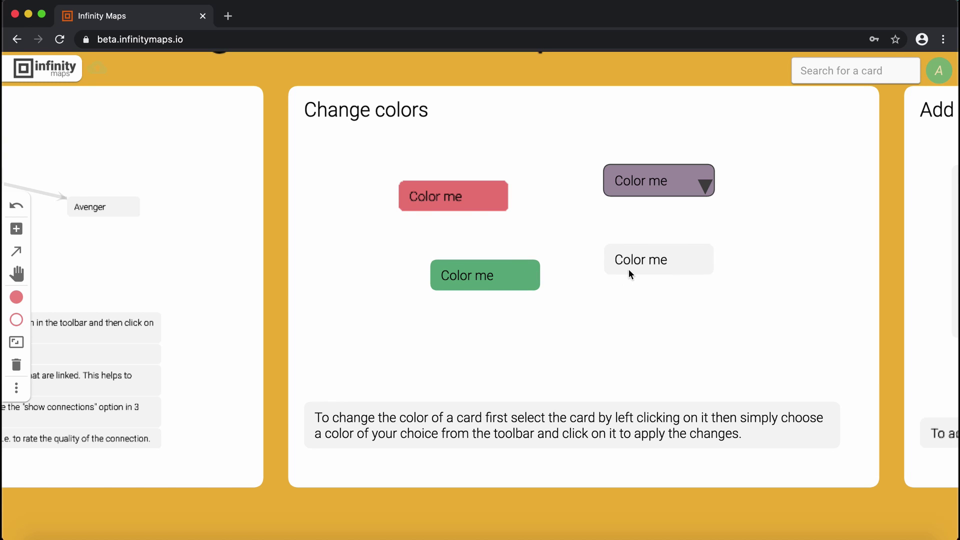
pyautogui.click(629, 268)
pyautogui.click(641, 260)
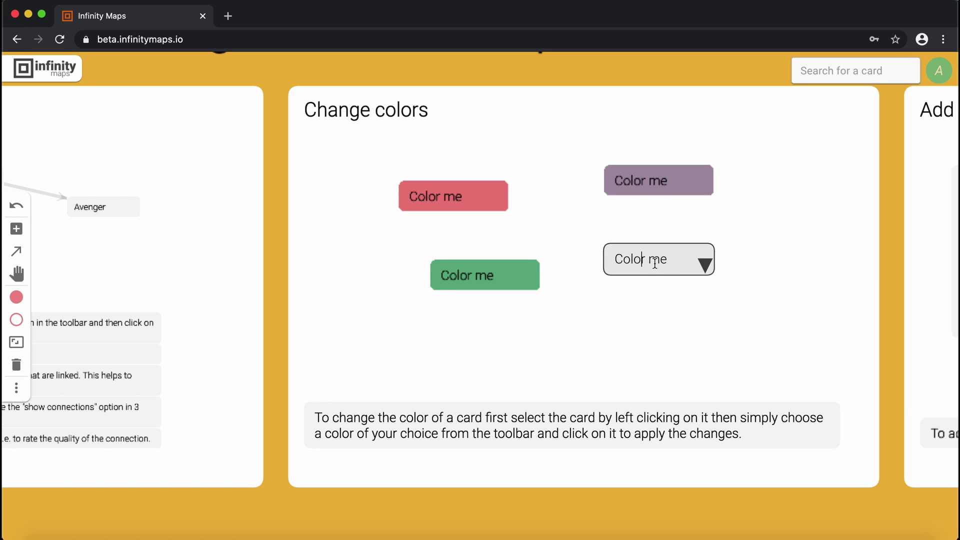
pyautogui.click(683, 282)
pyautogui.click(668, 266)
pyautogui.press('4')
pyautogui.click(706, 345)
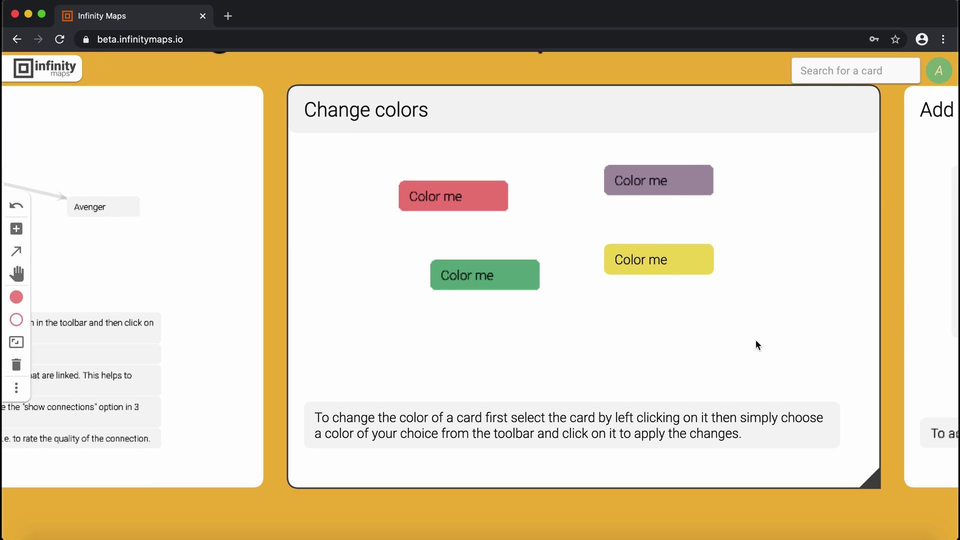
pyautogui.hscroll(10, 755, 343)
# Attach the image notsure-490x368.jpg to the Gimme some productivity stuff card
pyautogui.click(463, 300)
pyautogui.hscroll(3, 456, 272)
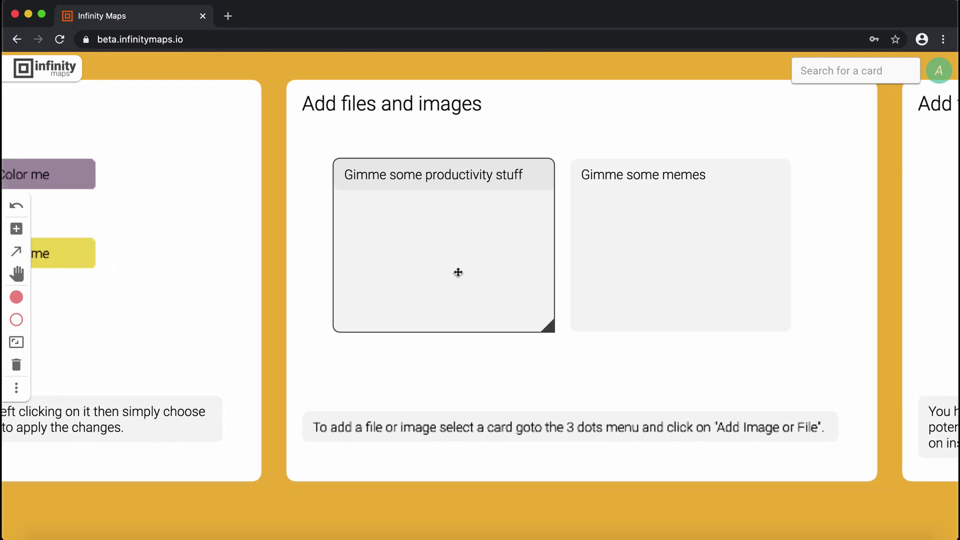
pyautogui.click(19, 386)
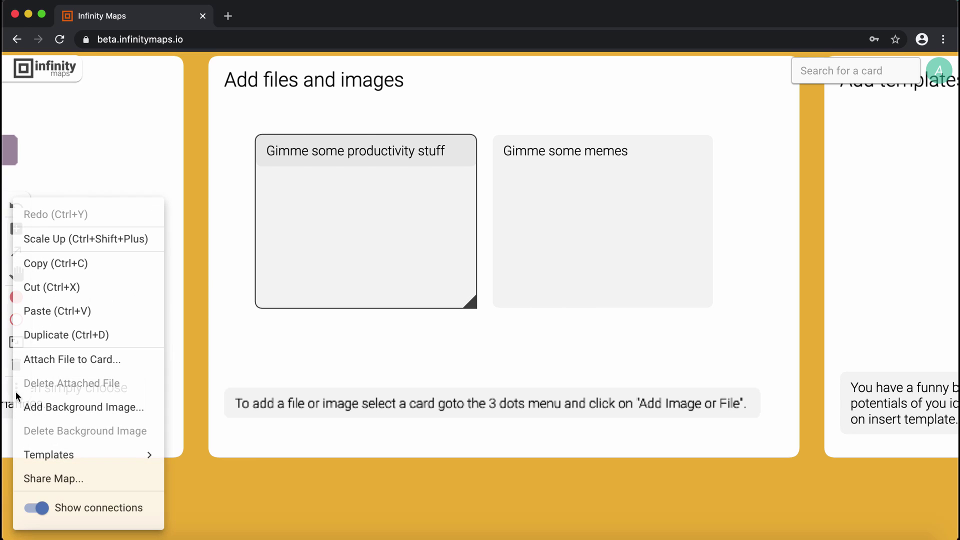
pyautogui.click(87, 365)
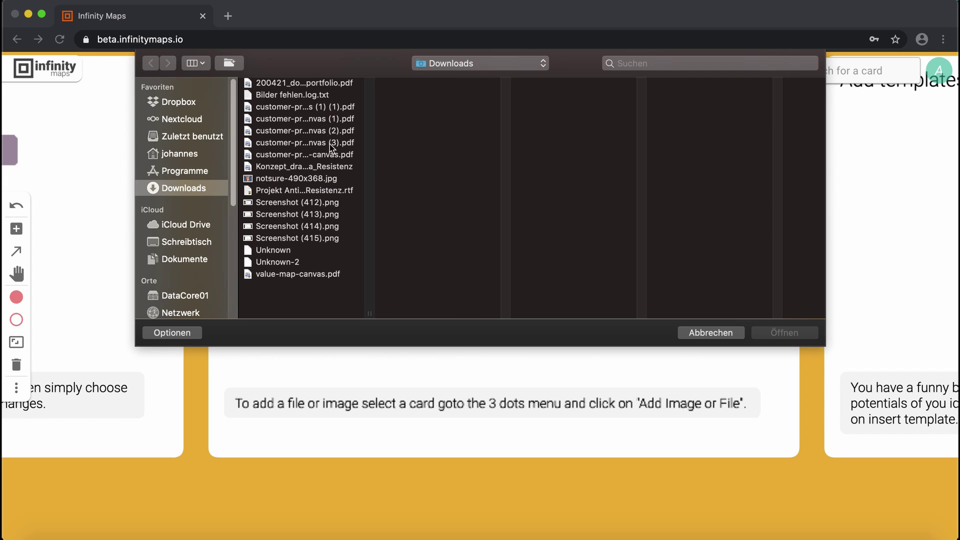
pyautogui.click(334, 203)
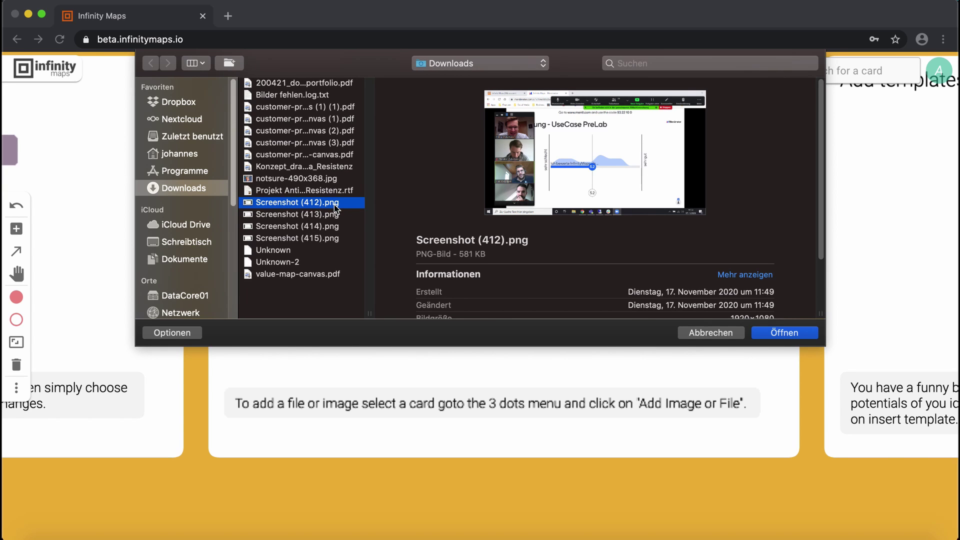
pyautogui.click(331, 216)
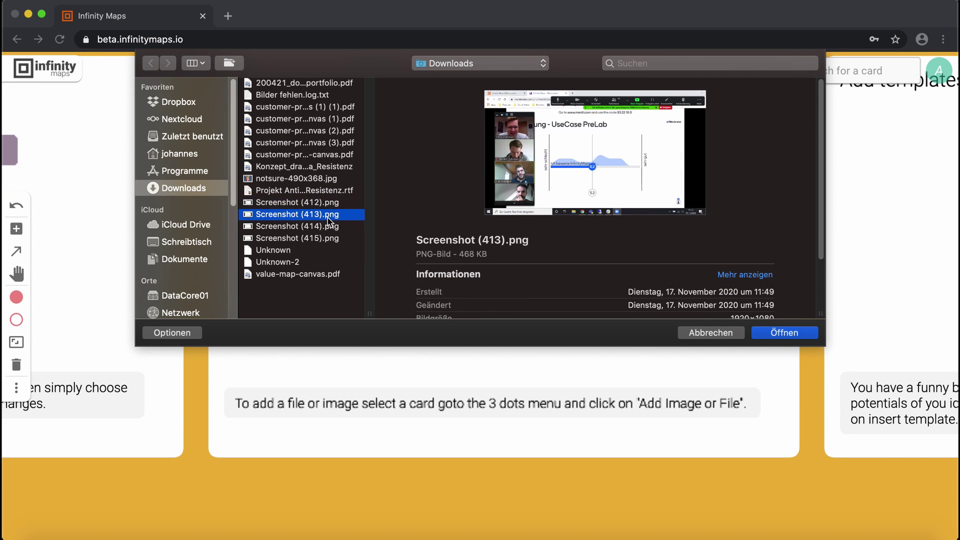
pyautogui.click(316, 181)
pyautogui.click(784, 332)
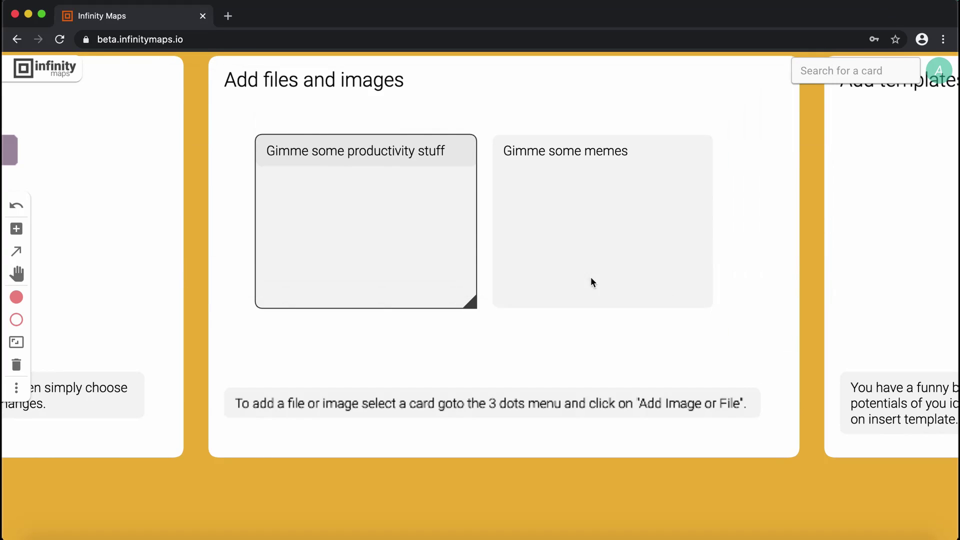
# Attach value-map-canvas.pdf to the Gimme some memes card
pyautogui.click(526, 180)
pyautogui.click(16, 387)
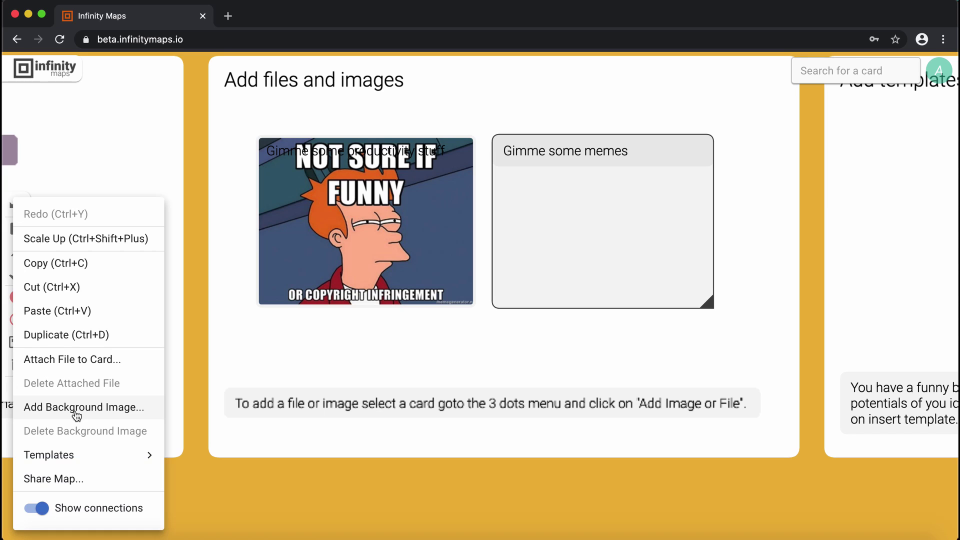
pyautogui.click(95, 359)
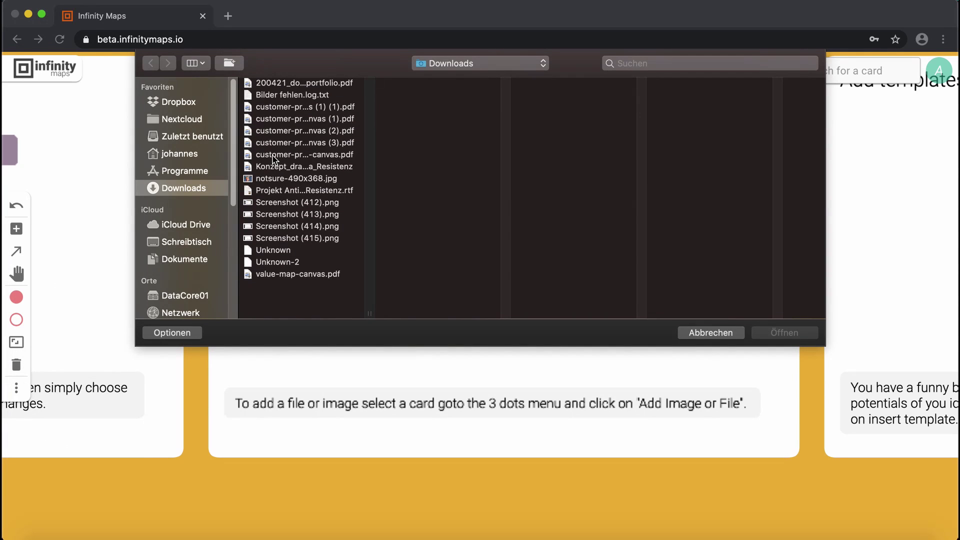
pyautogui.click(294, 275)
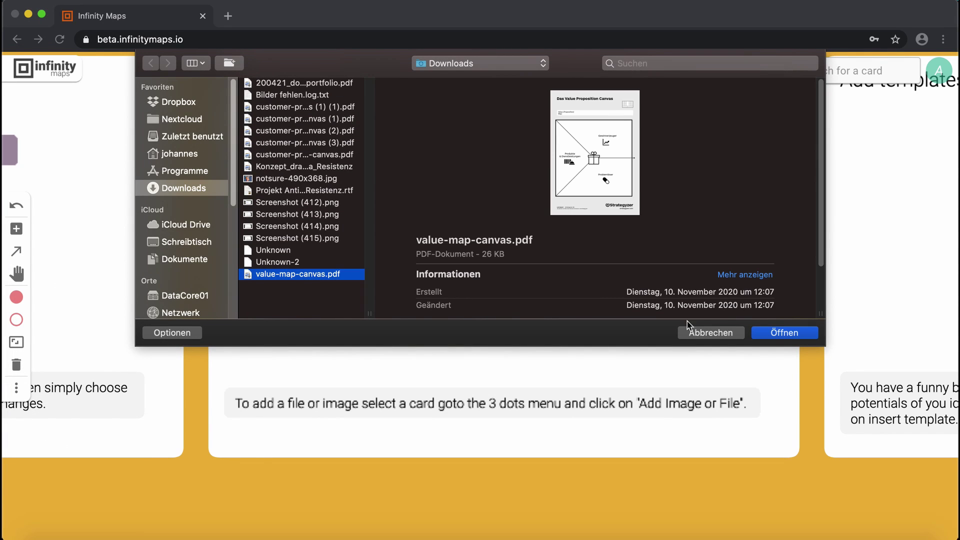
pyautogui.click(784, 333)
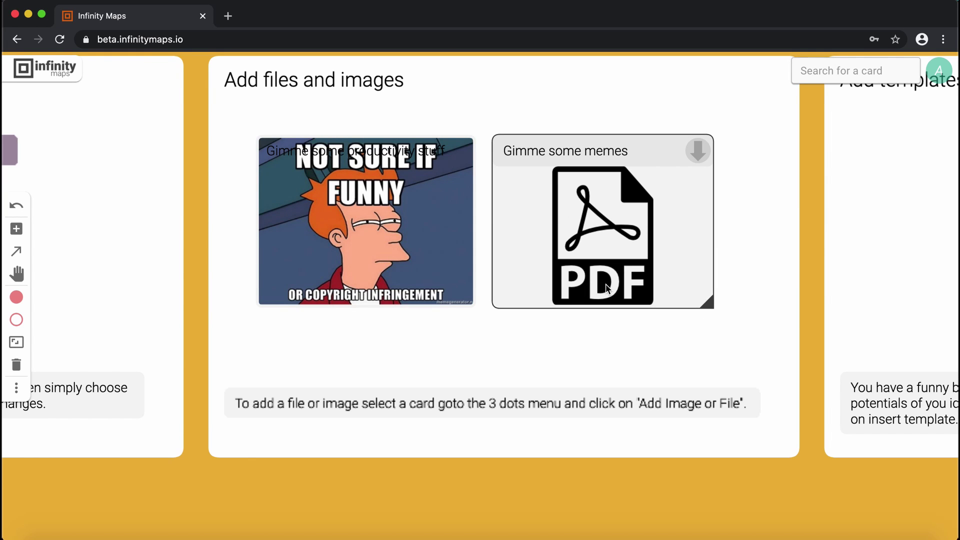
# Download the attached PDF and advance to the Add templates card
pyautogui.scroll(5, 698, 159)
pyautogui.click(693, 142)
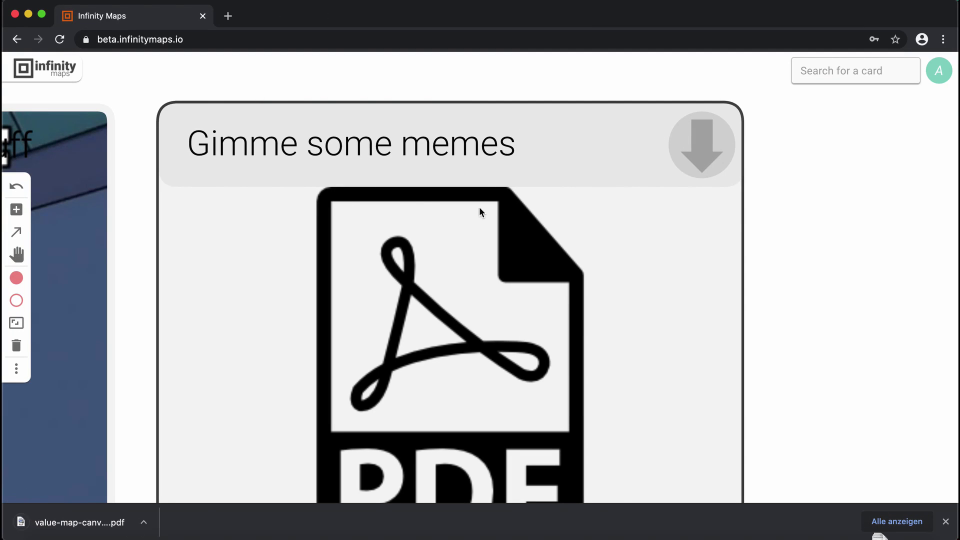
pyautogui.scroll(-5, 407, 222)
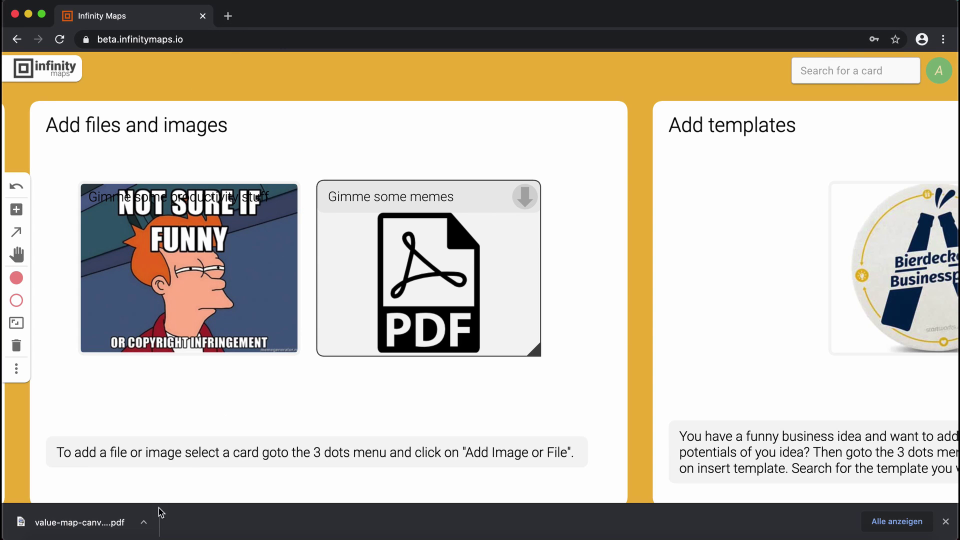
pyautogui.click(435, 382)
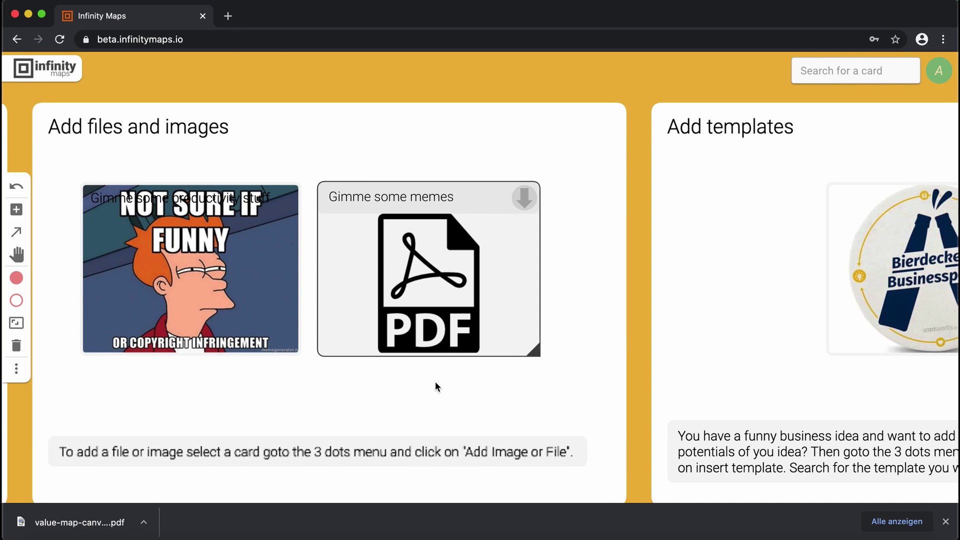
pyautogui.press('Right')
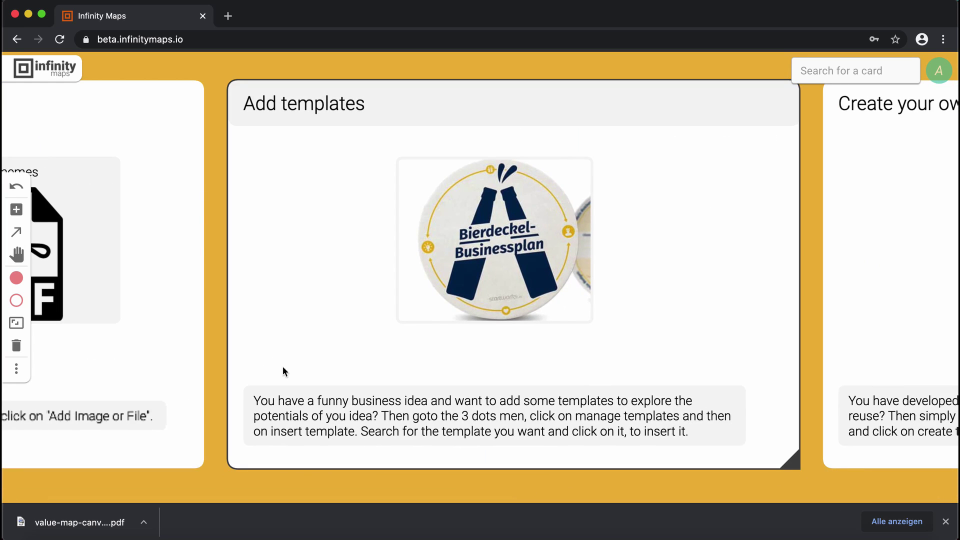
# Select the template image card inside the Add templates card
pyautogui.click(449, 239)
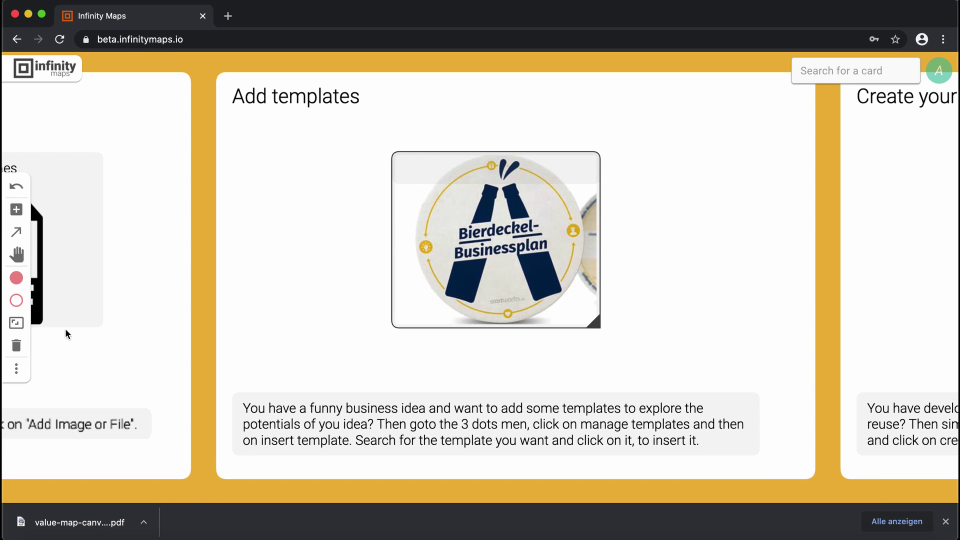
pyautogui.click(16, 369)
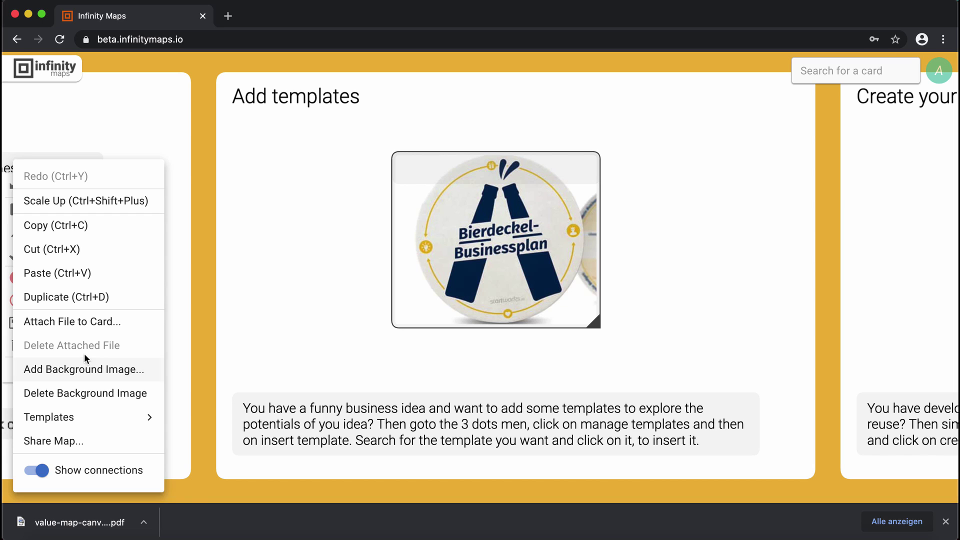
pyautogui.moveTo(104, 417)
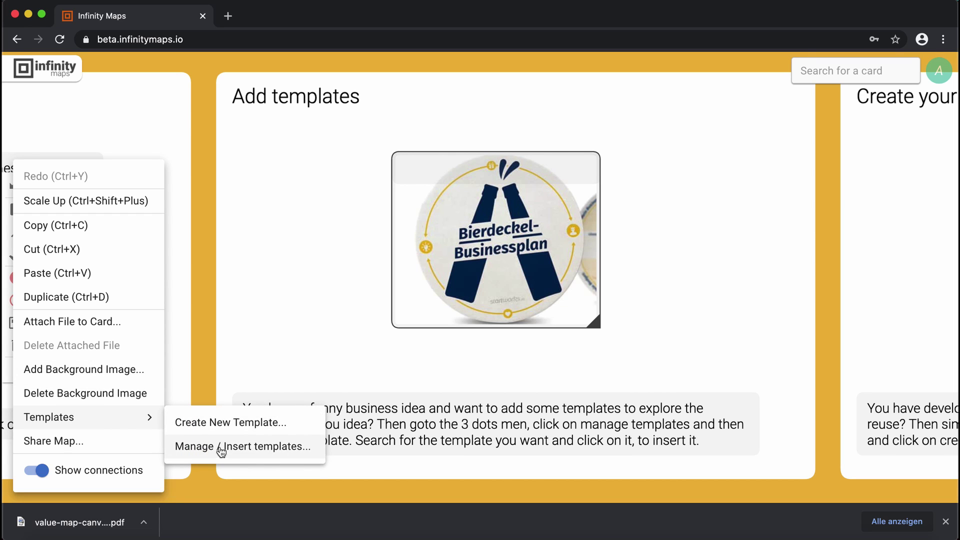
pyautogui.click(434, 268)
pyautogui.click(425, 247)
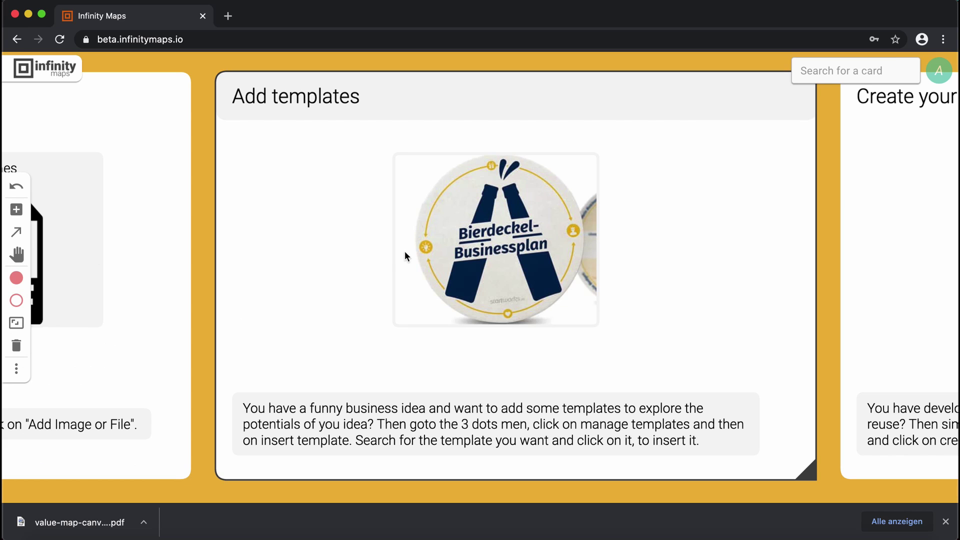
pyautogui.click(405, 256)
# Search the templates for 'lean', insert Lean Canvas, and zoom in on it
pyautogui.click(16, 368)
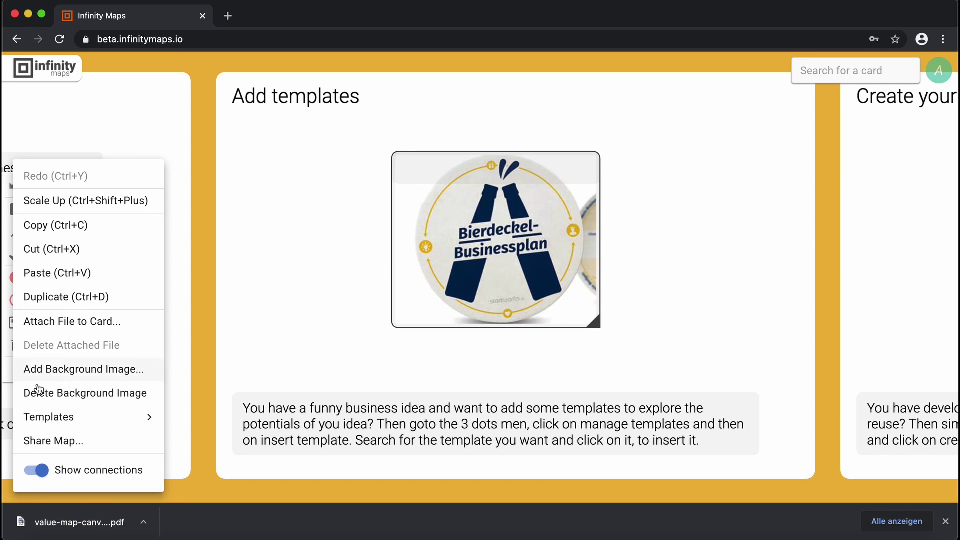
pyautogui.moveTo(83, 420)
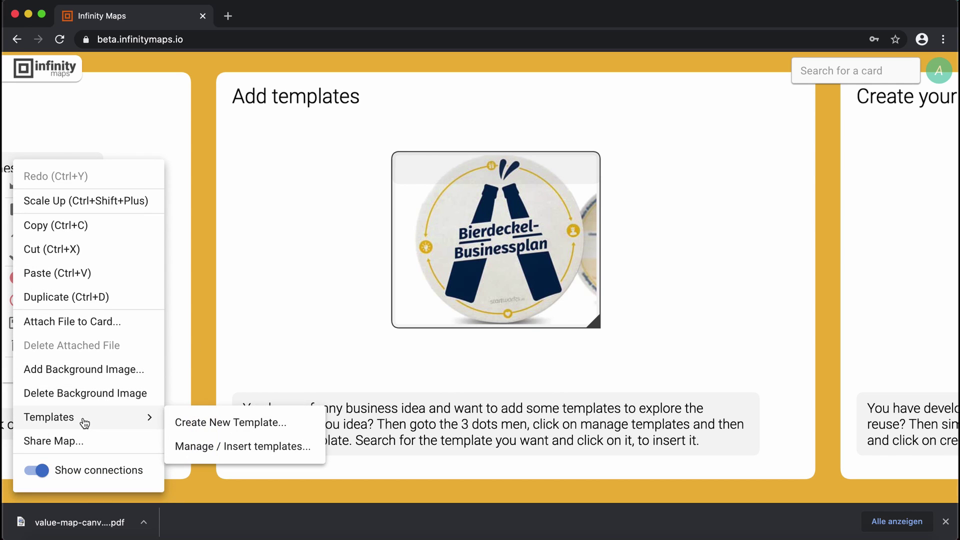
pyautogui.click(224, 447)
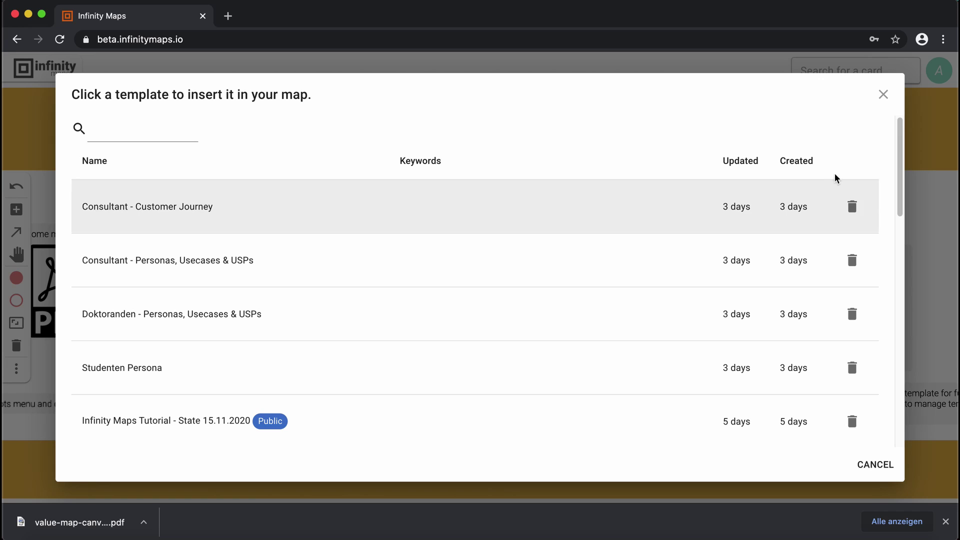
pyautogui.click(119, 132)
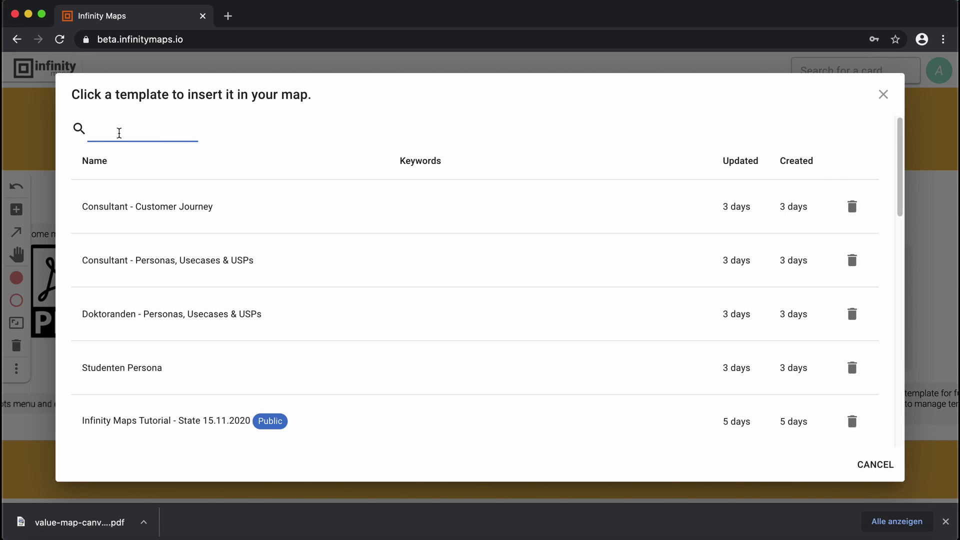
pyautogui.write('lean')
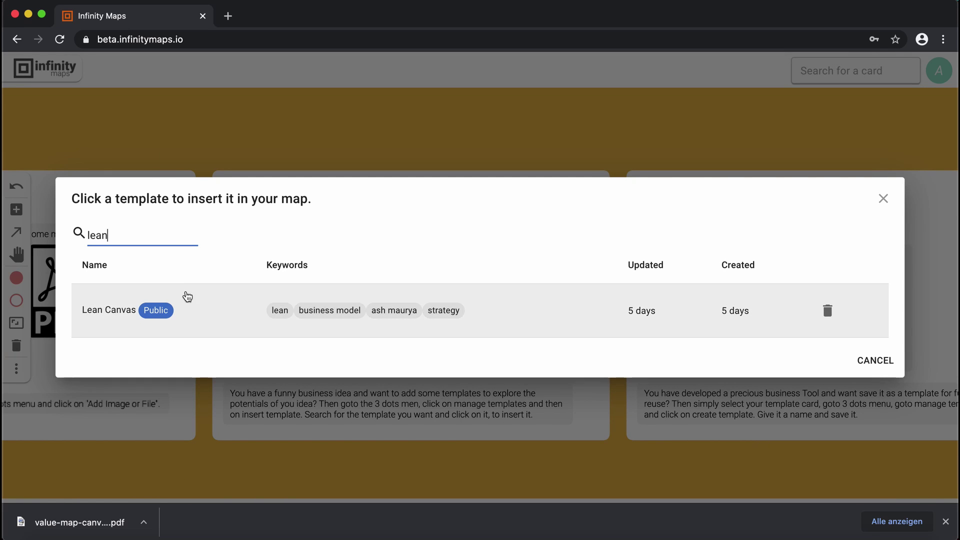
pyautogui.click(195, 319)
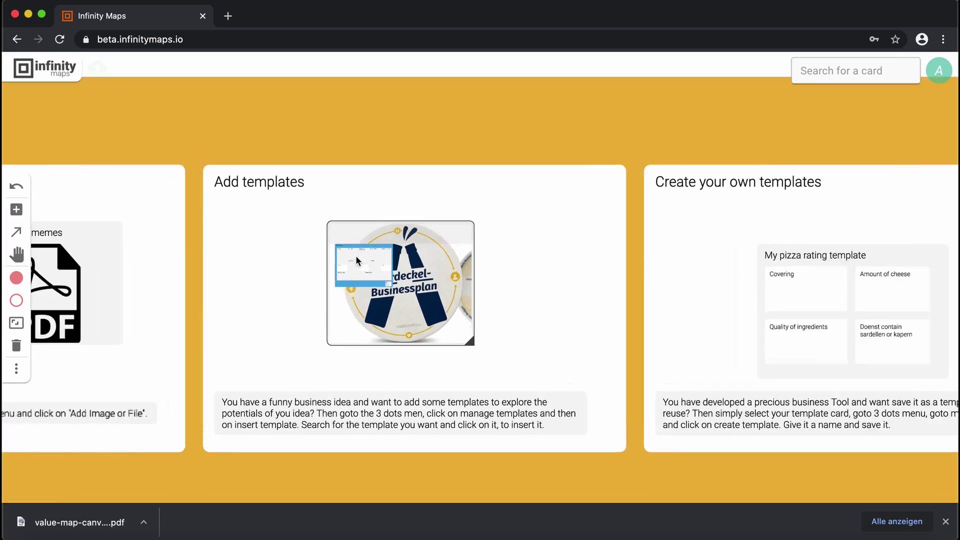
pyautogui.click(355, 256)
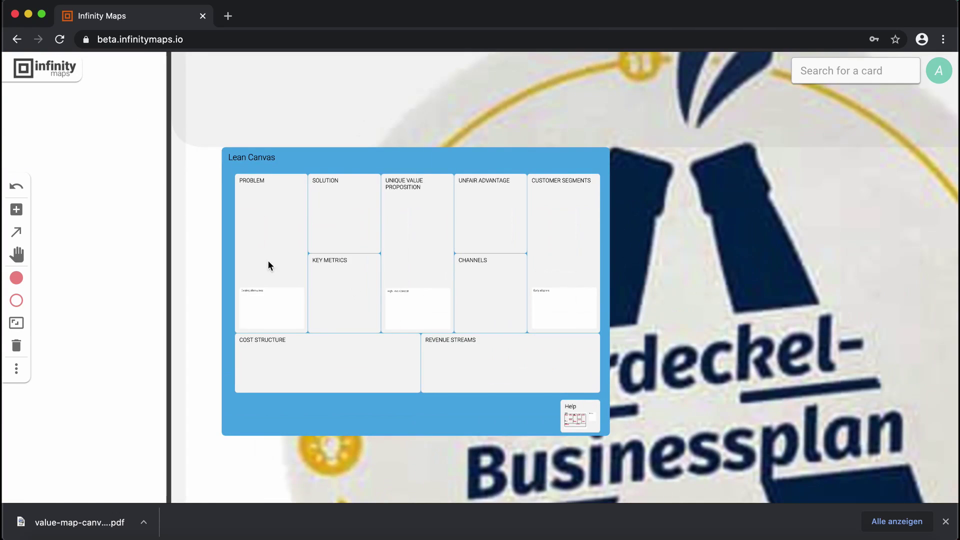
pyautogui.click(472, 349)
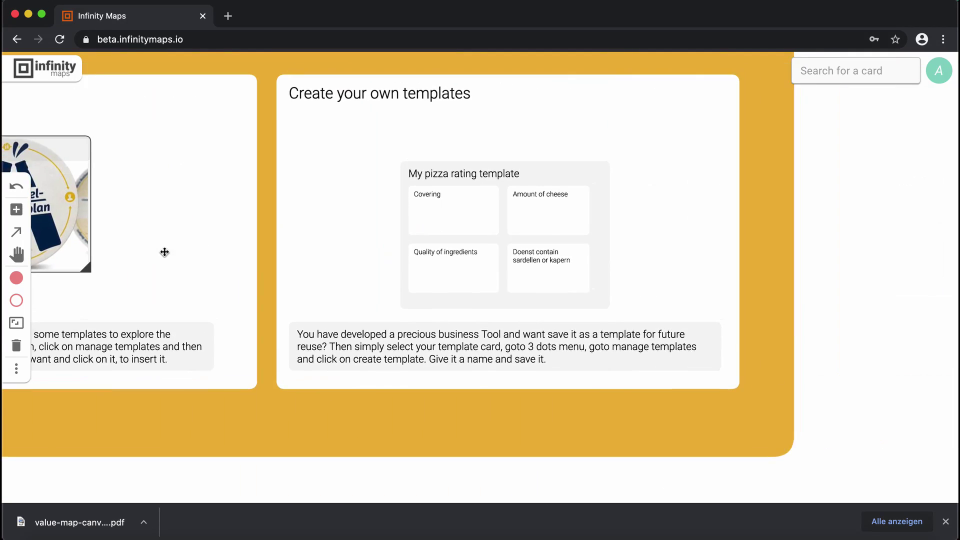
# Zoom in on the My pizza rating template card on the Create your own templates slide
pyautogui.click(310, 245)
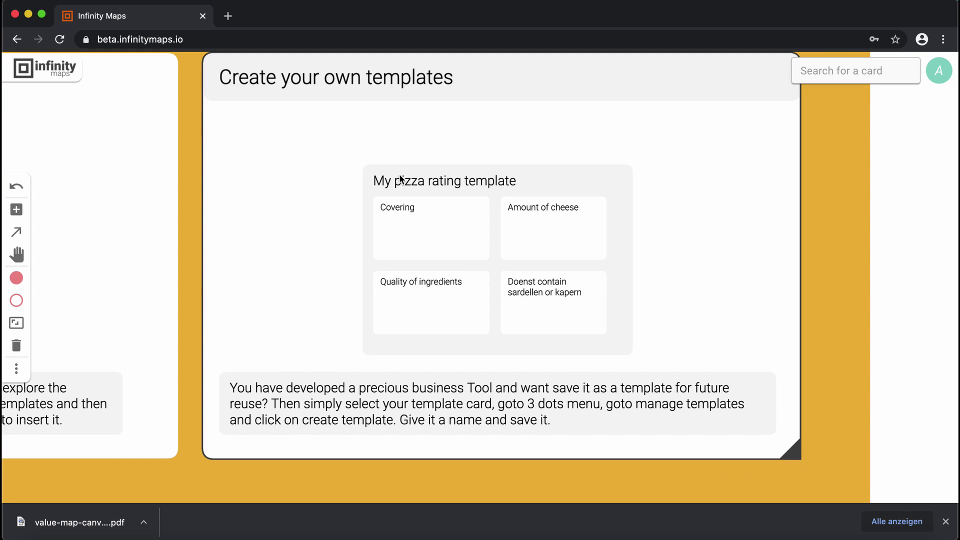
pyautogui.click(421, 182)
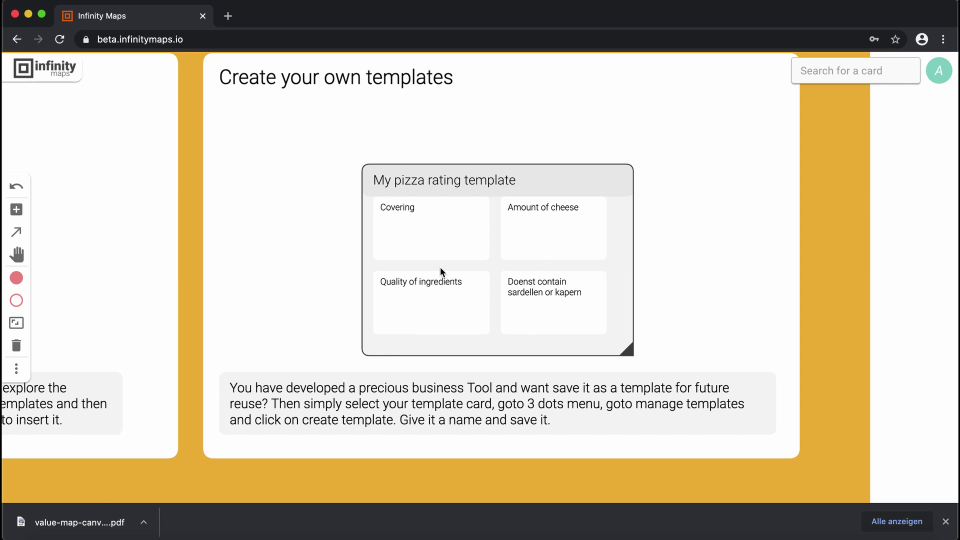
pyautogui.scroll(3, 439, 268)
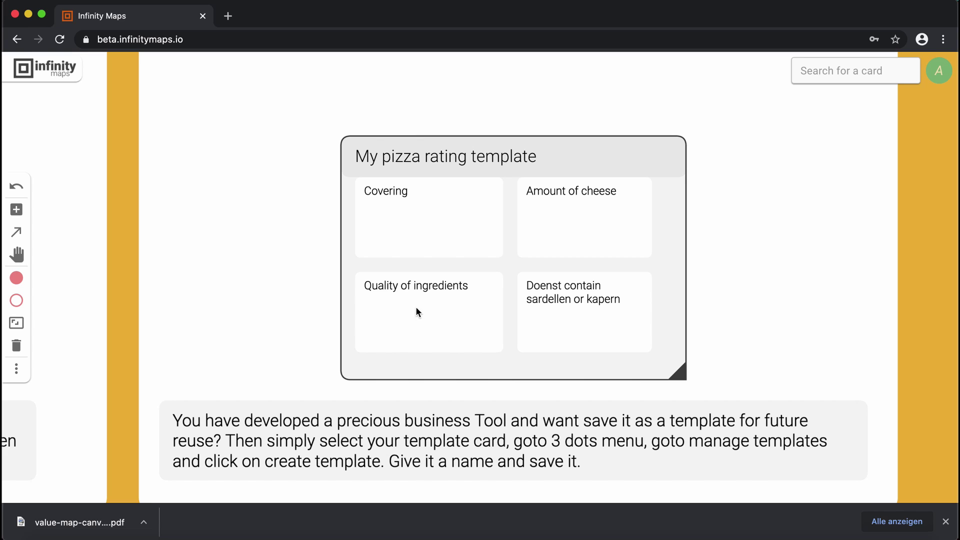
# Start Create New Template for the pizza card, inspect its name and keyword suggestions, then cancel
pyautogui.click(16, 370)
pyautogui.moveTo(72, 413)
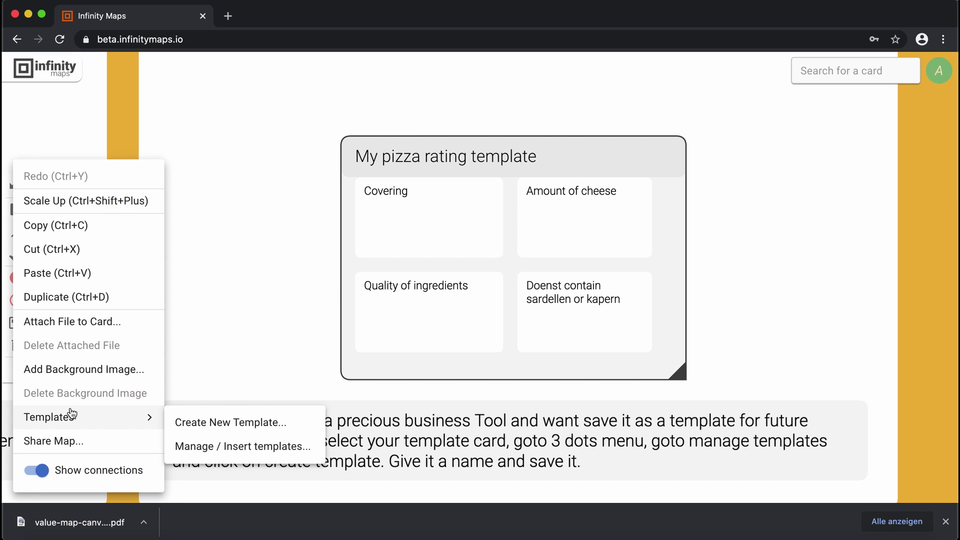
pyautogui.click(226, 426)
pyautogui.click(413, 300)
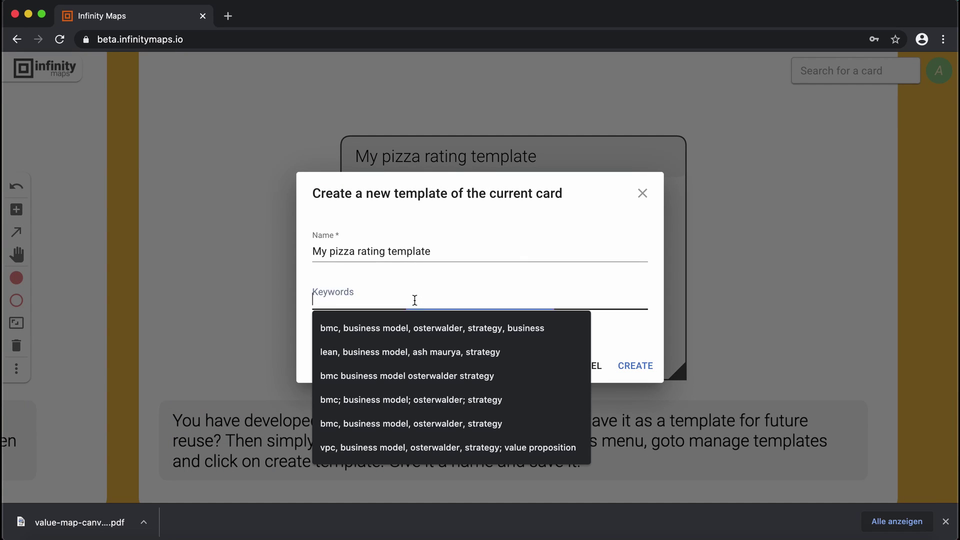
pyautogui.moveTo(434, 251); pyautogui.dragTo(250, 245)
pyautogui.click(361, 299)
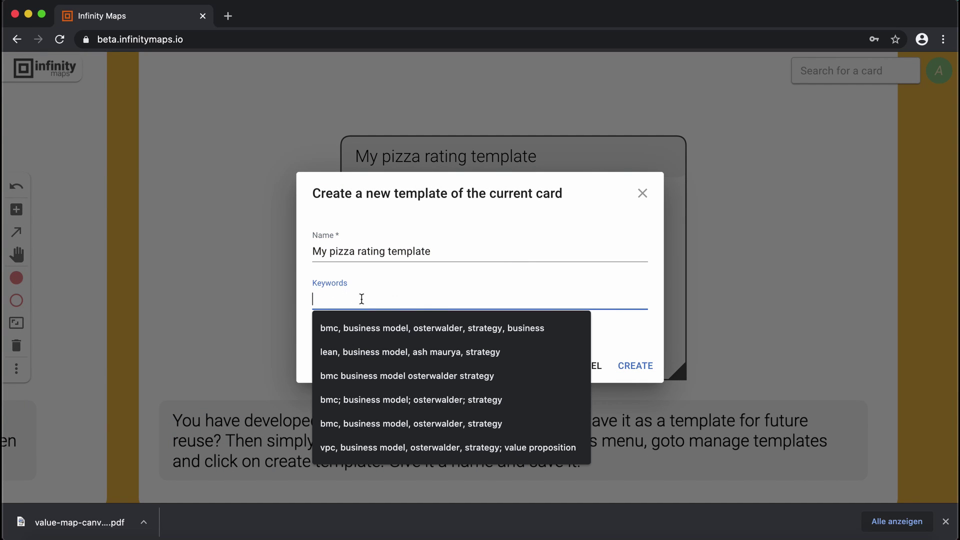
pyautogui.click(530, 195)
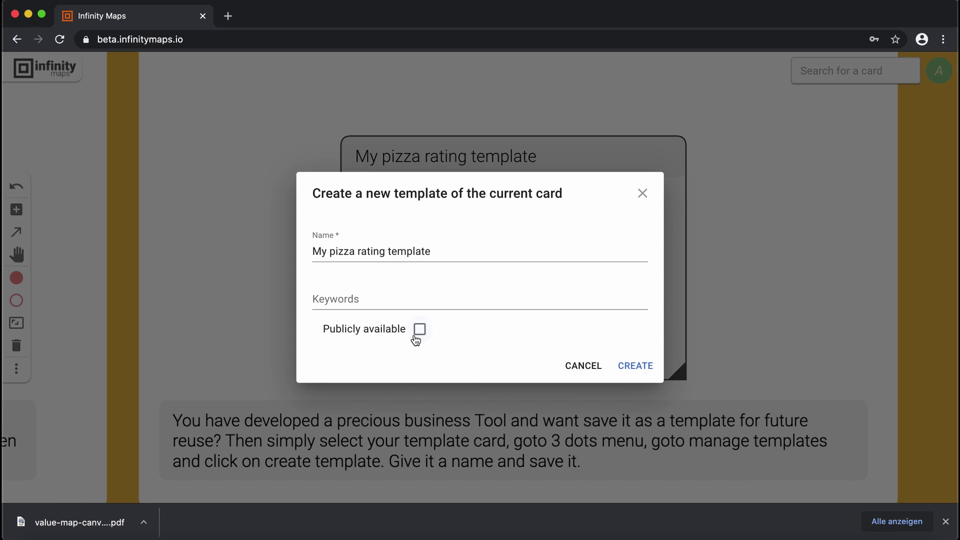
pyautogui.click(359, 295)
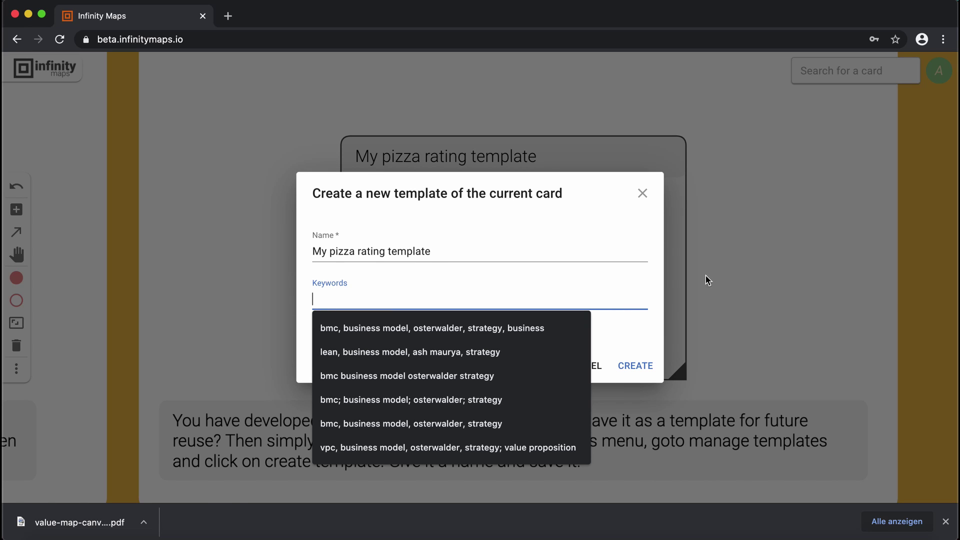
pyautogui.click(616, 235)
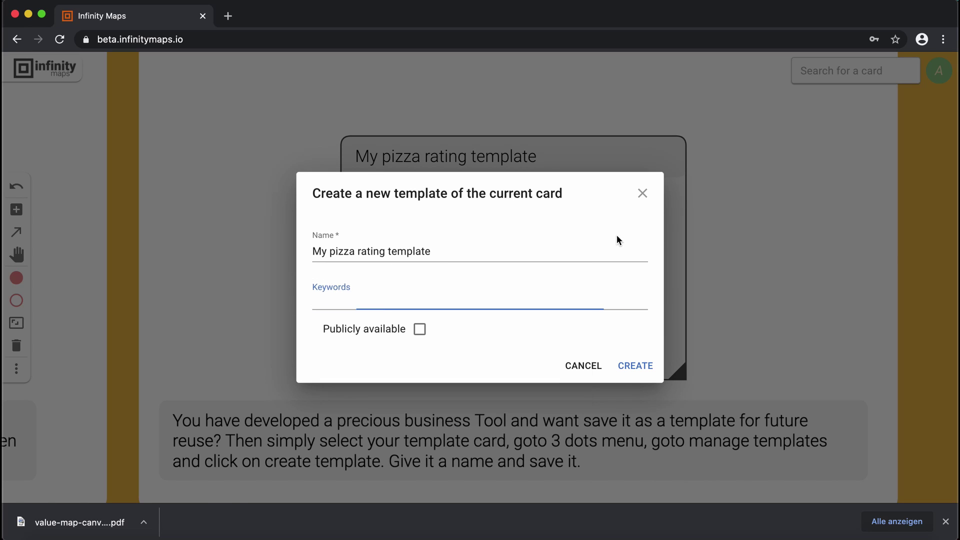
pyautogui.click(584, 370)
# Open Manage / Insert templates and scroll the list down to Lean Canvas
pyautogui.click(17, 377)
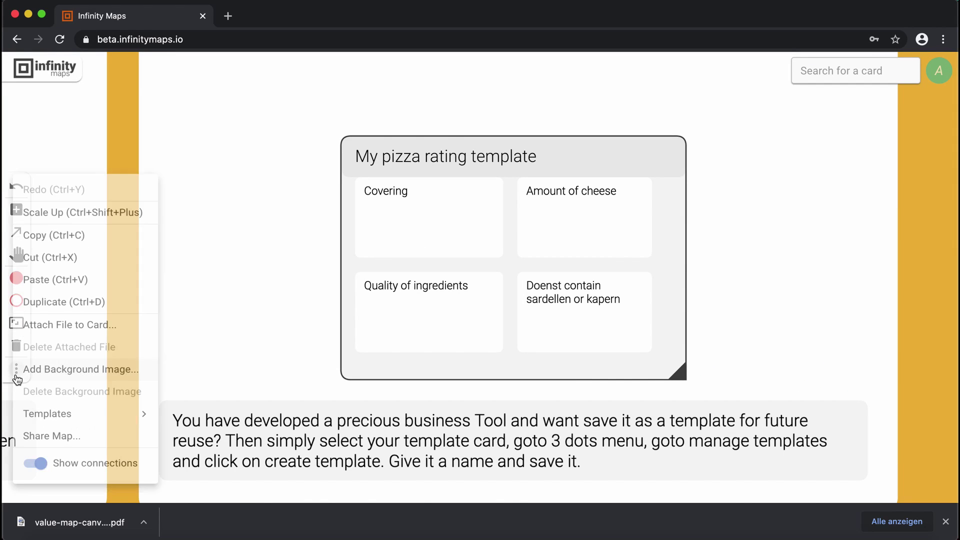
pyautogui.moveTo(48, 418)
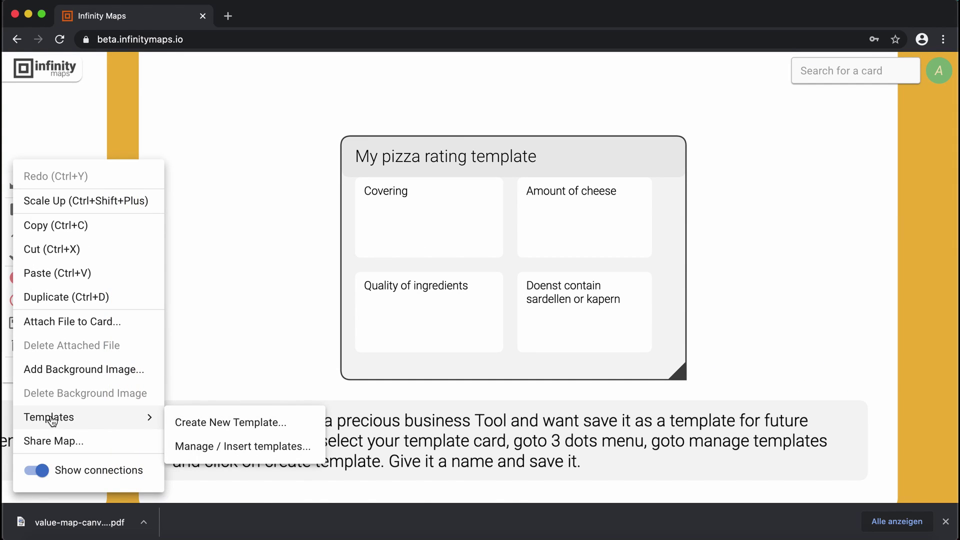
pyautogui.click(224, 451)
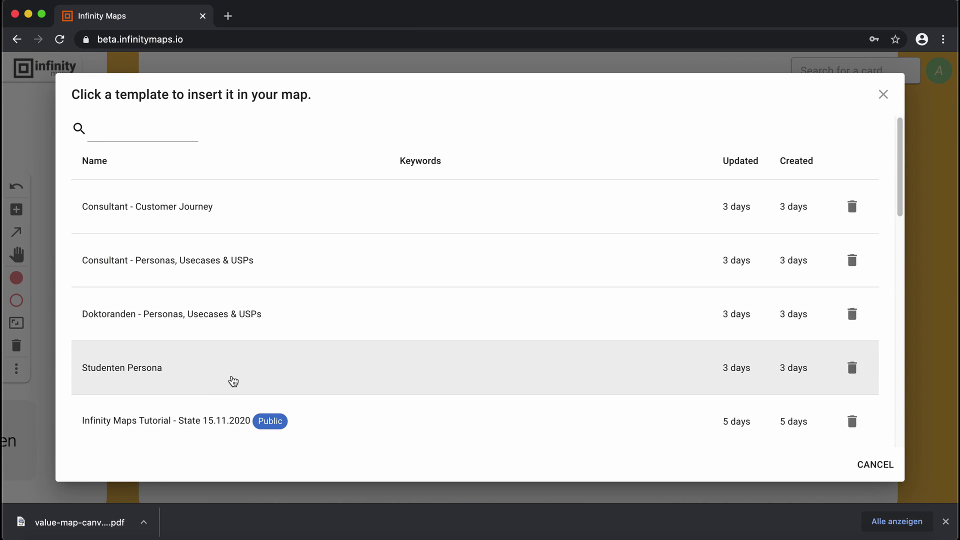
pyautogui.scroll(-4, 258, 391)
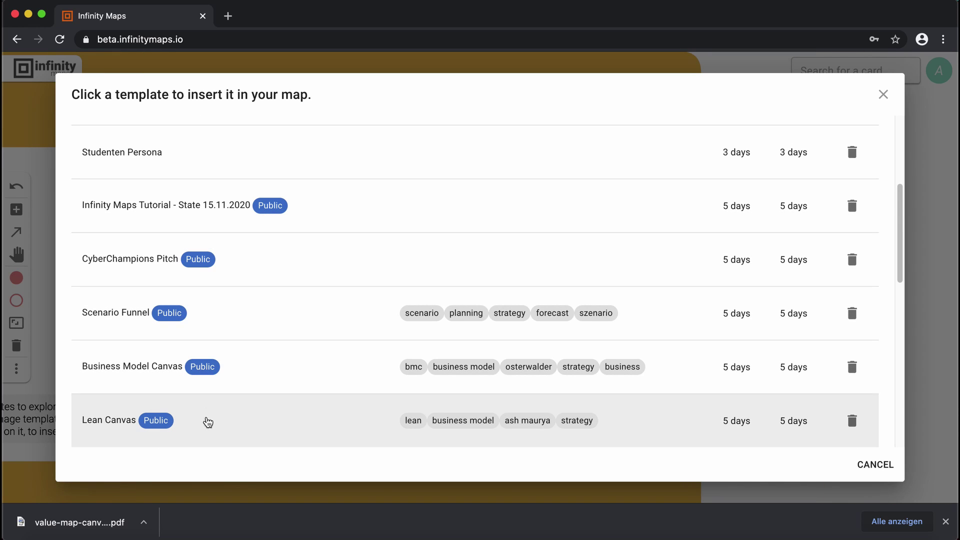
pyautogui.scroll(-2, 461, 343)
# Close the template list and move to the Share maps section, selecting the public sharing card
pyautogui.click(883, 94)
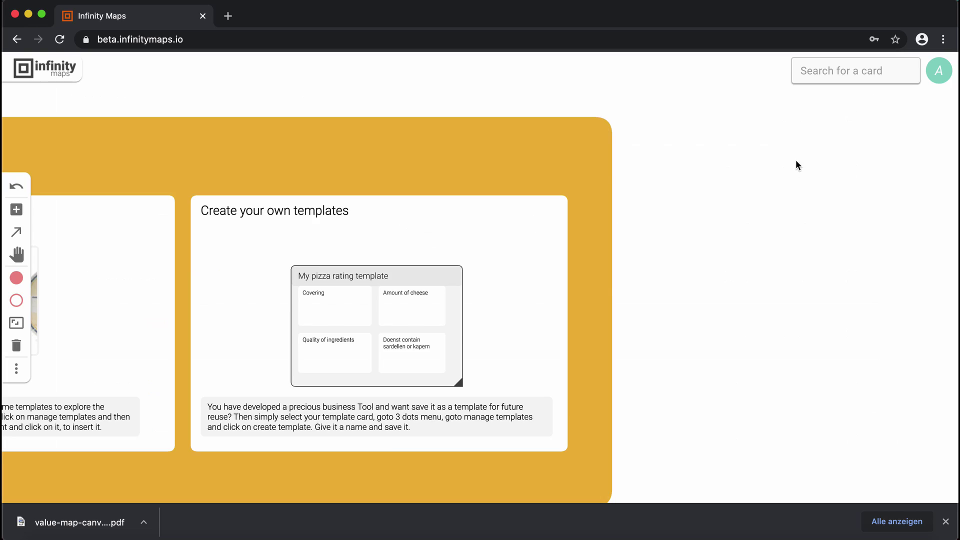
pyautogui.scroll(-5, 796, 160)
pyautogui.hscroll(-5, 651, 242)
pyautogui.hscroll(-5, 494, 283)
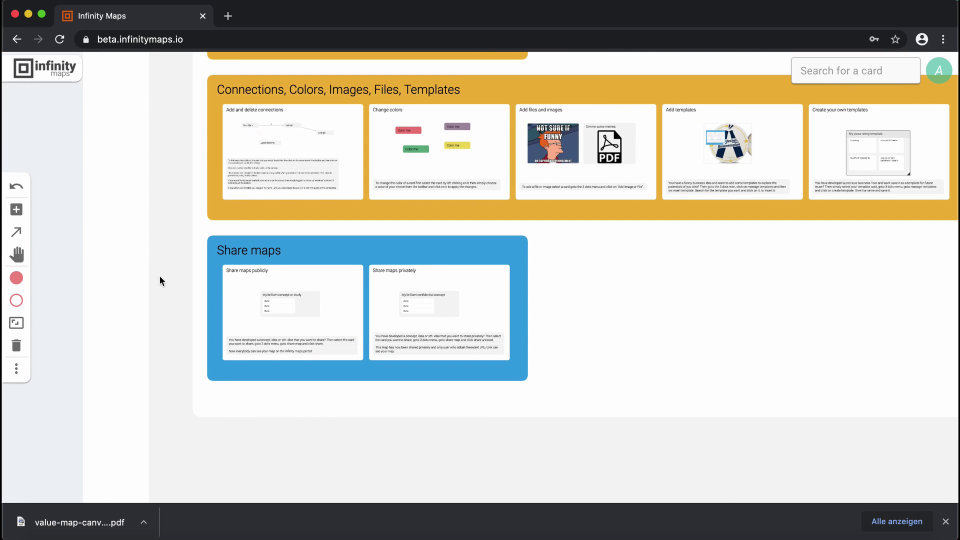
pyautogui.scroll(5, 159, 278)
pyautogui.hscroll(3, 420, 320)
pyautogui.hscroll(3, 284, 264)
pyautogui.scroll(2, 265, 296)
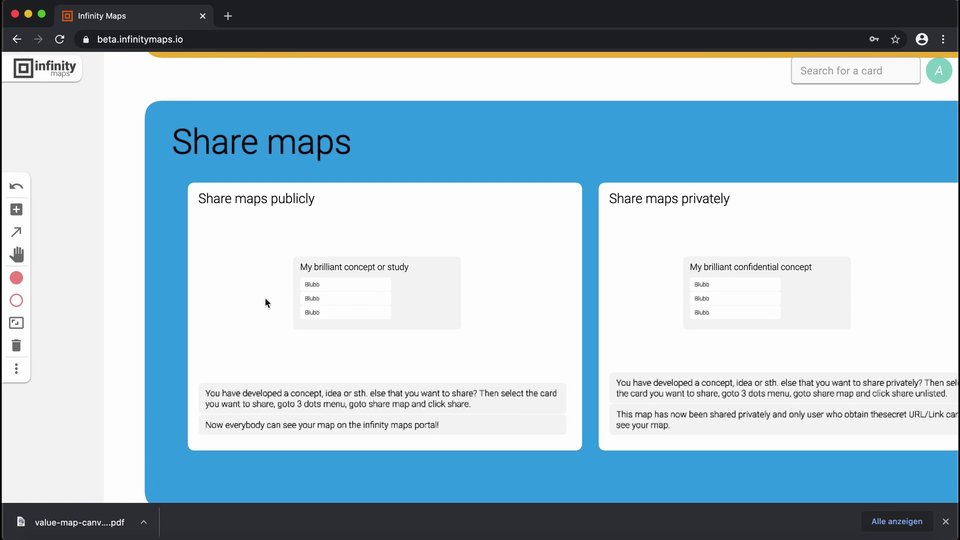
pyautogui.click(226, 272)
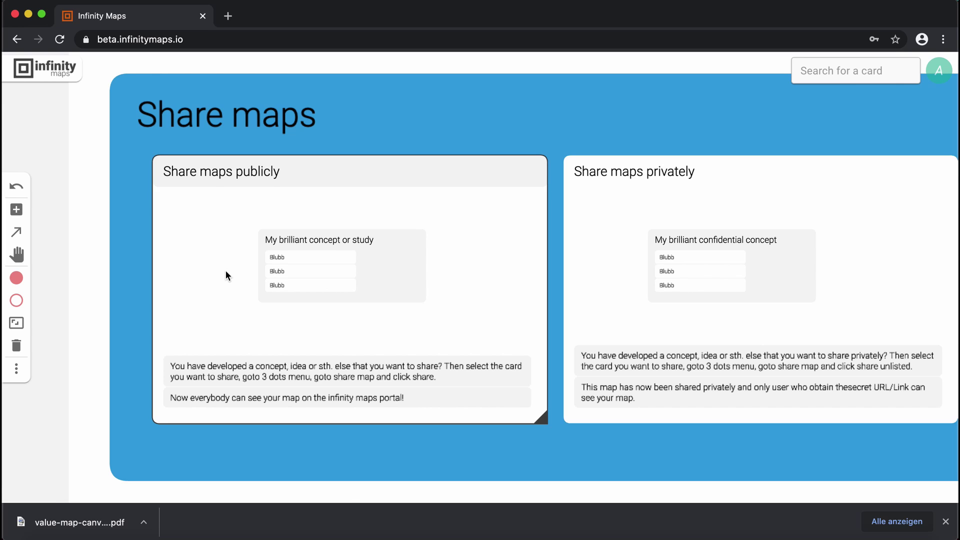
pyautogui.scroll(1, 230, 284)
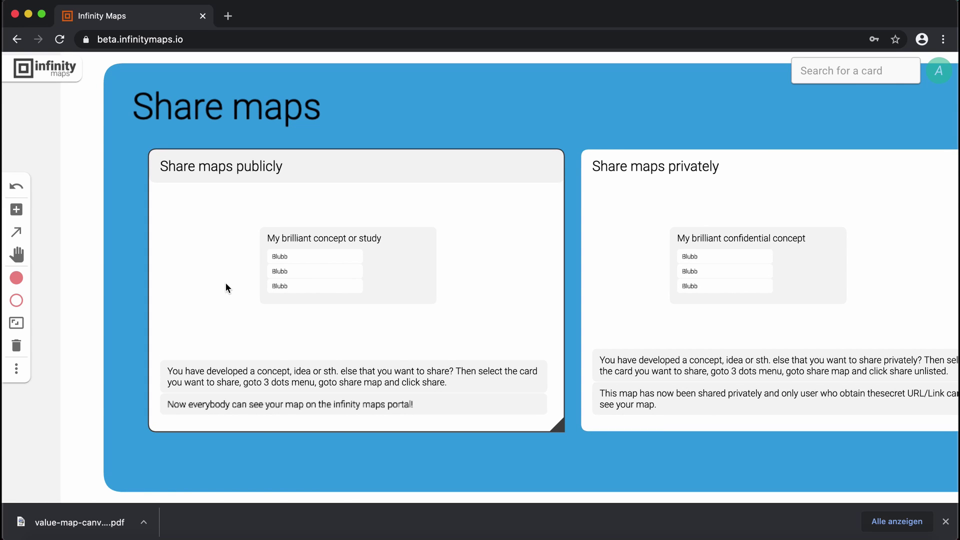
pyautogui.scroll(2, 225, 284)
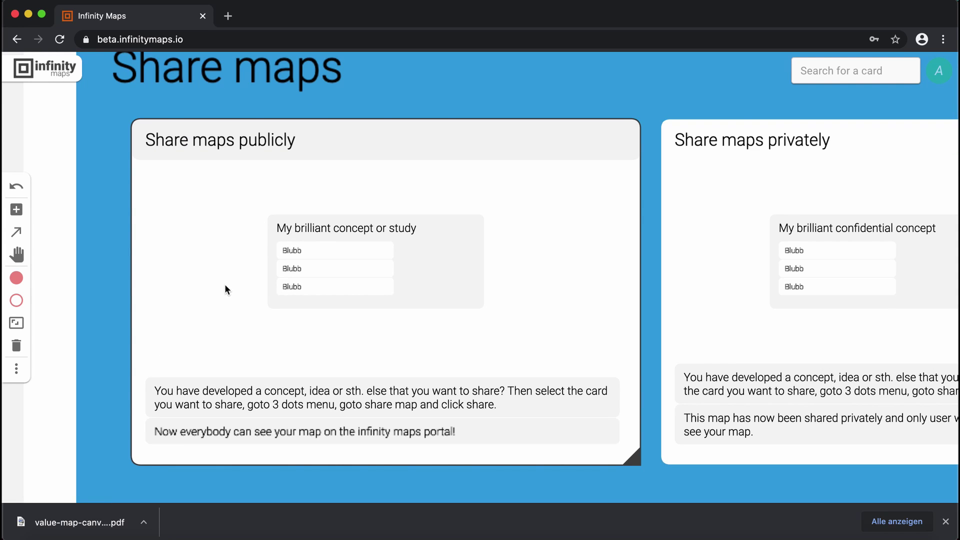
pyautogui.scroll(-1, 205, 293)
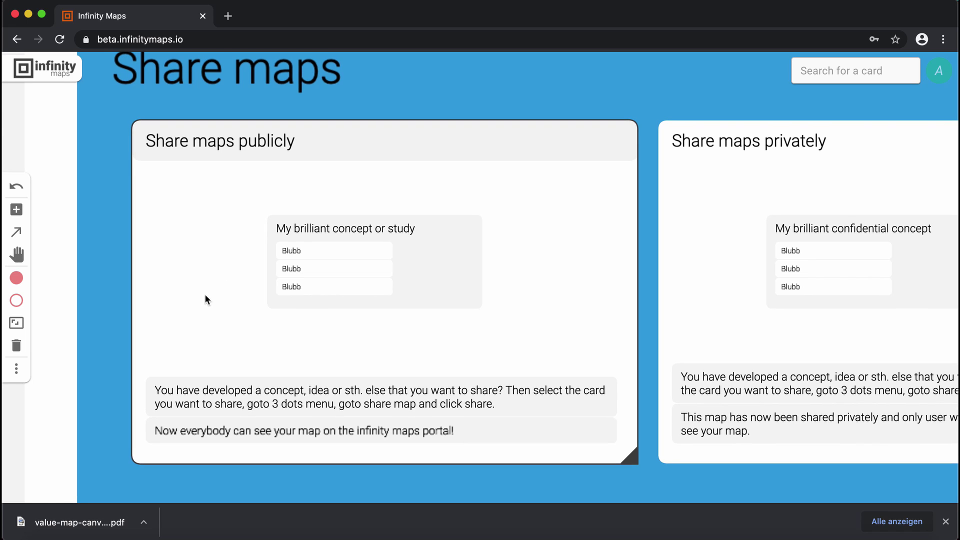
# Open Share Map from the actions menu and cancel without changing sharing
pyautogui.click(24, 374)
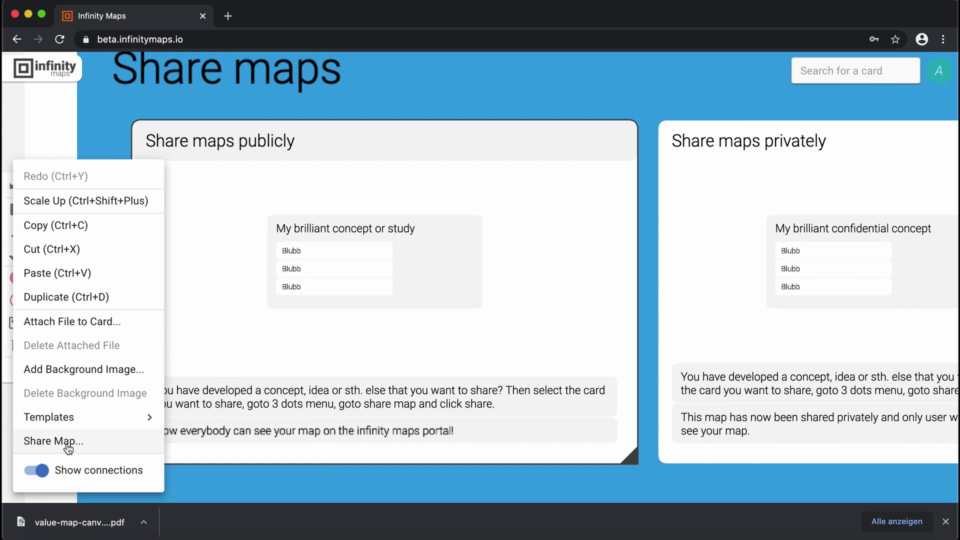
pyautogui.click(68, 449)
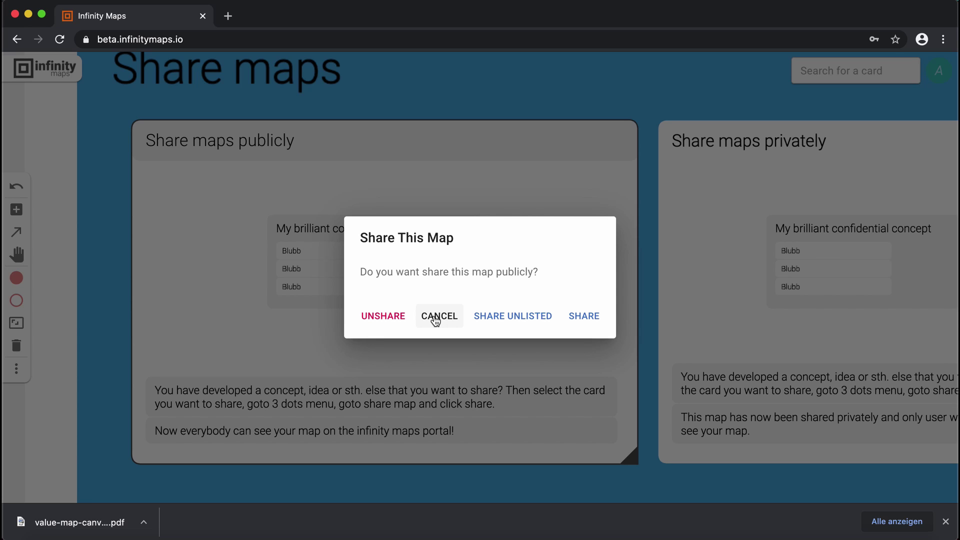
pyautogui.click(435, 320)
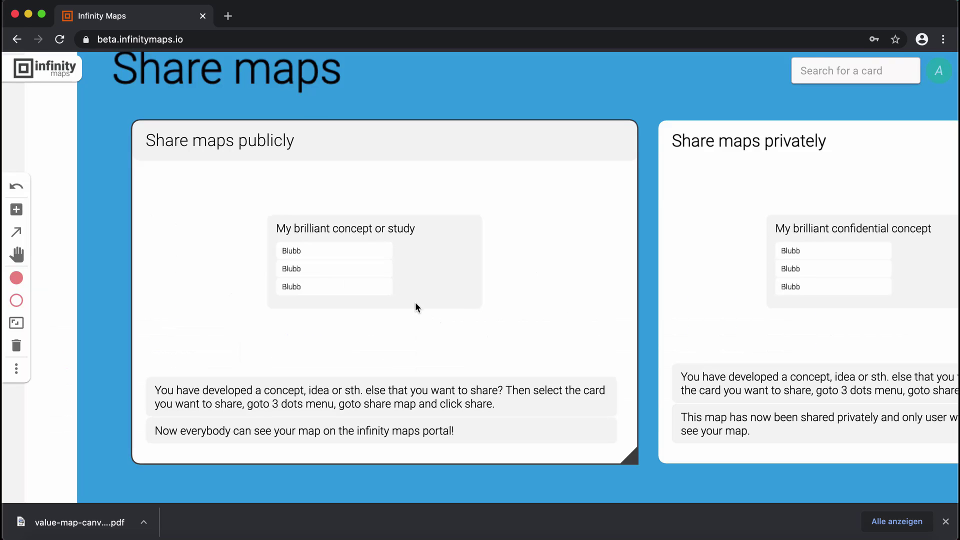
# Inspect the map ID and the card ID in the web address
pyautogui.click(297, 38)
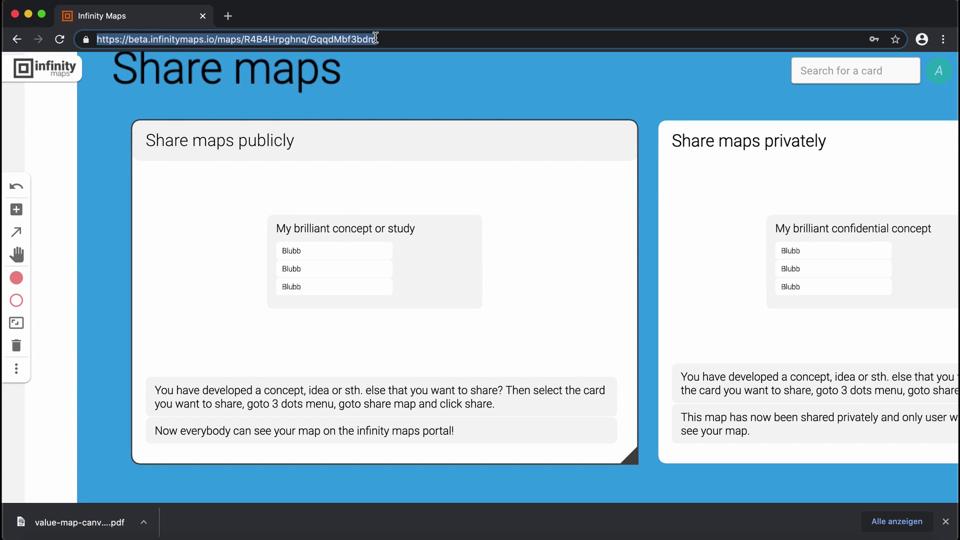
pyautogui.press('Right')
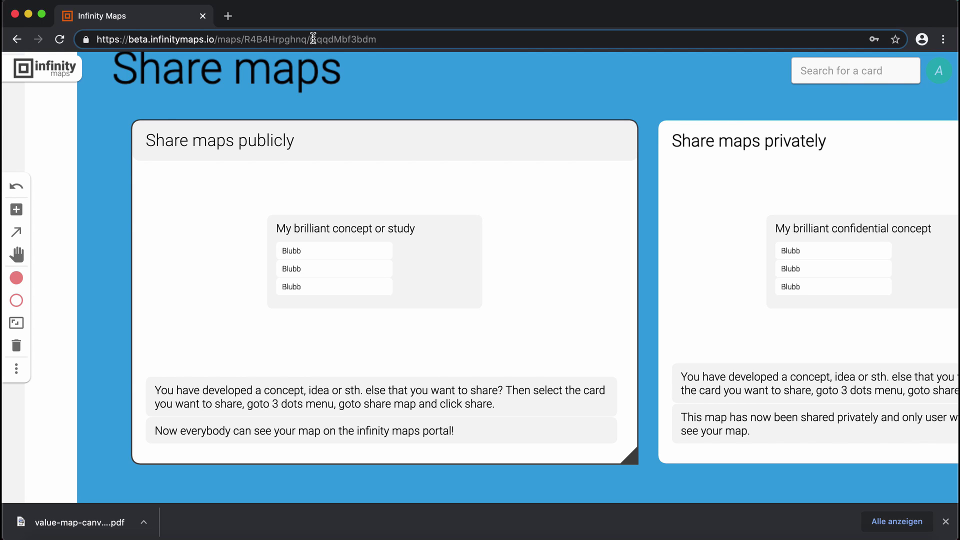
pyautogui.moveTo(308, 39); pyautogui.dragTo(98, 40)
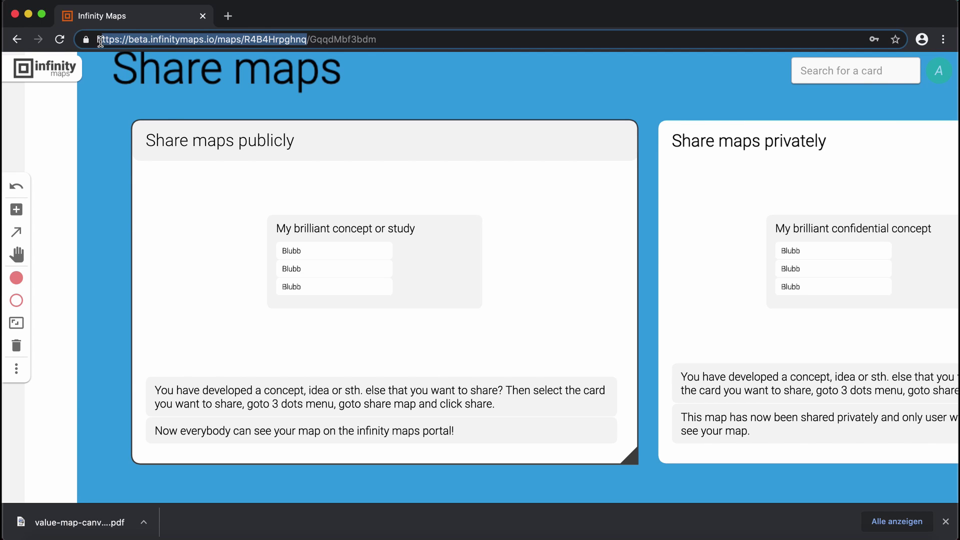
pyautogui.doubleClick(261, 40)
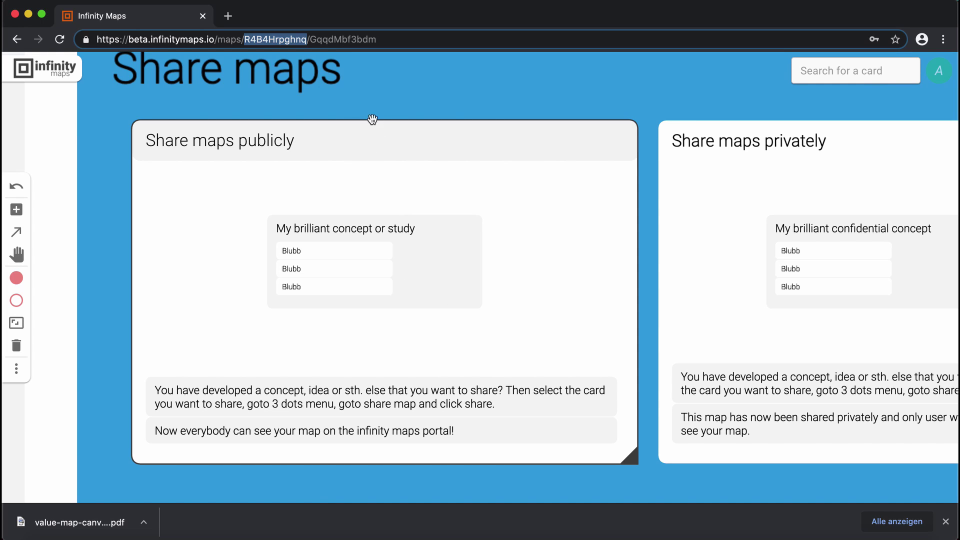
pyautogui.click(330, 40)
pyautogui.doubleClick(330, 40)
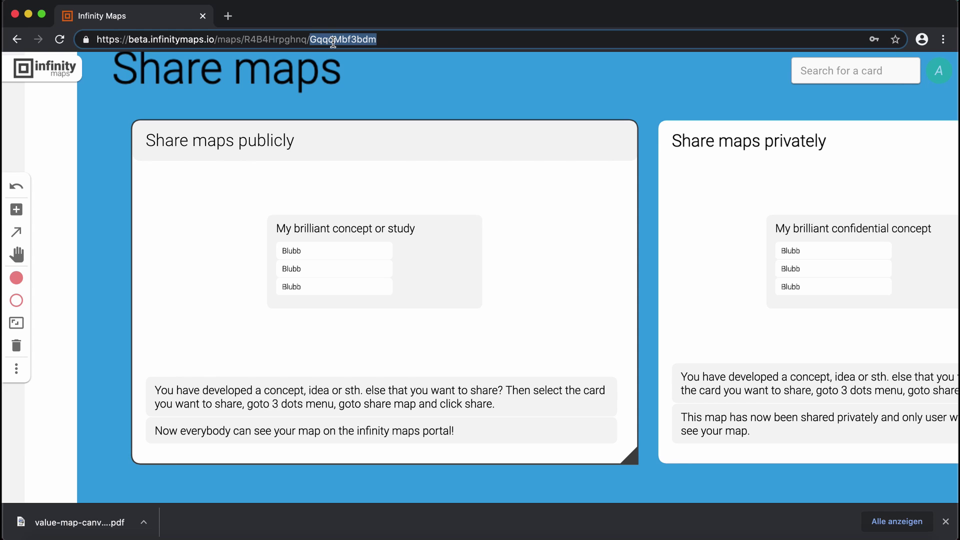
# Enter the My brilliant concept card, check its ID, then zoom out to Share maps
pyautogui.doubleClick(438, 269)
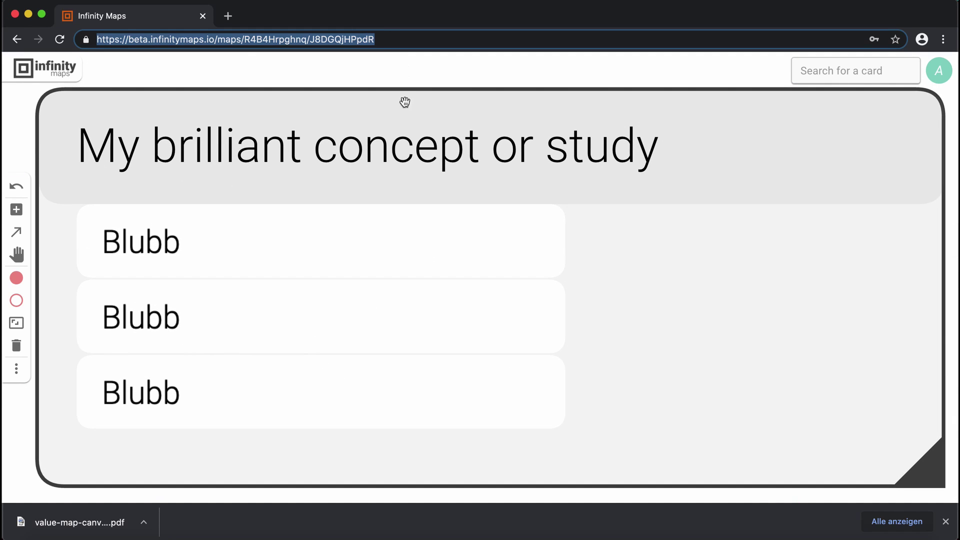
pyautogui.doubleClick(324, 39)
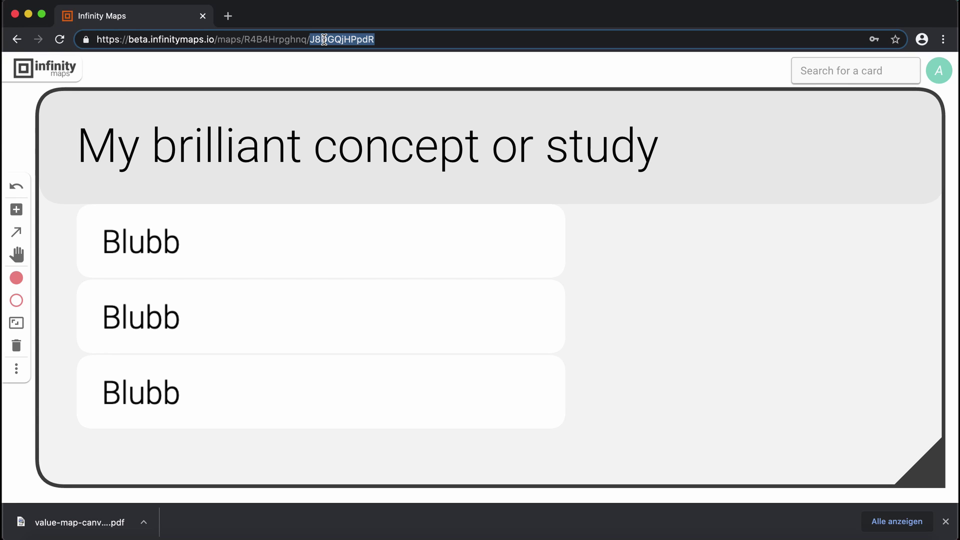
pyautogui.click(362, 73)
pyautogui.click(394, 40)
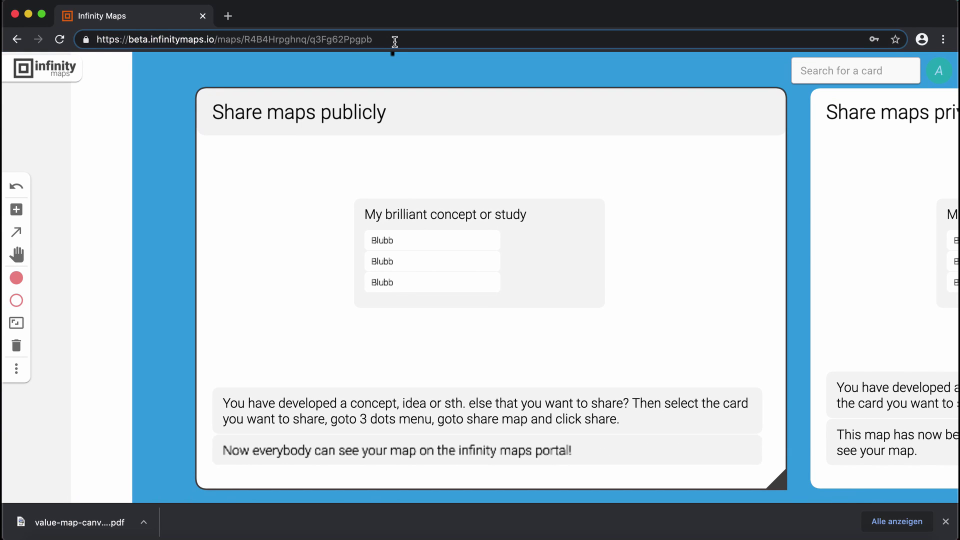
pyautogui.press('super+a')
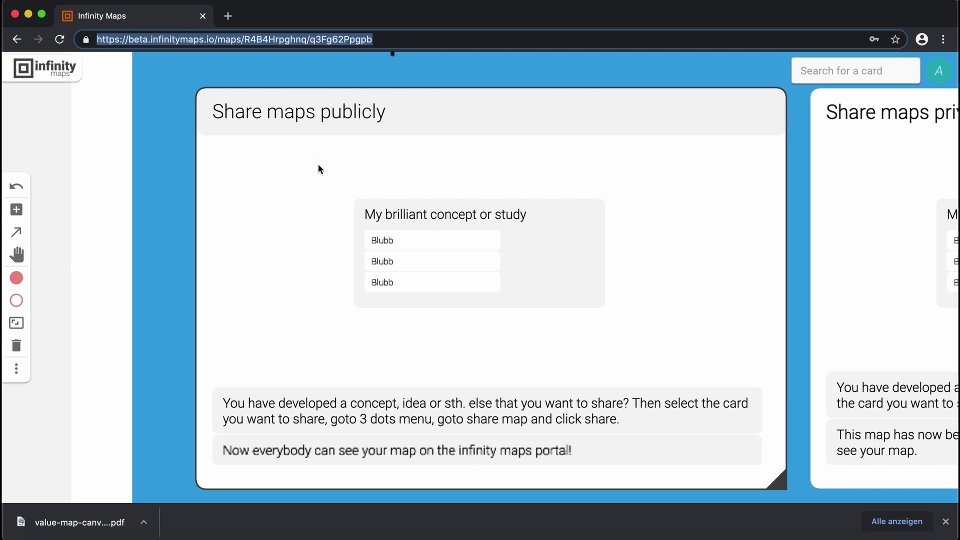
pyautogui.click(805, 215)
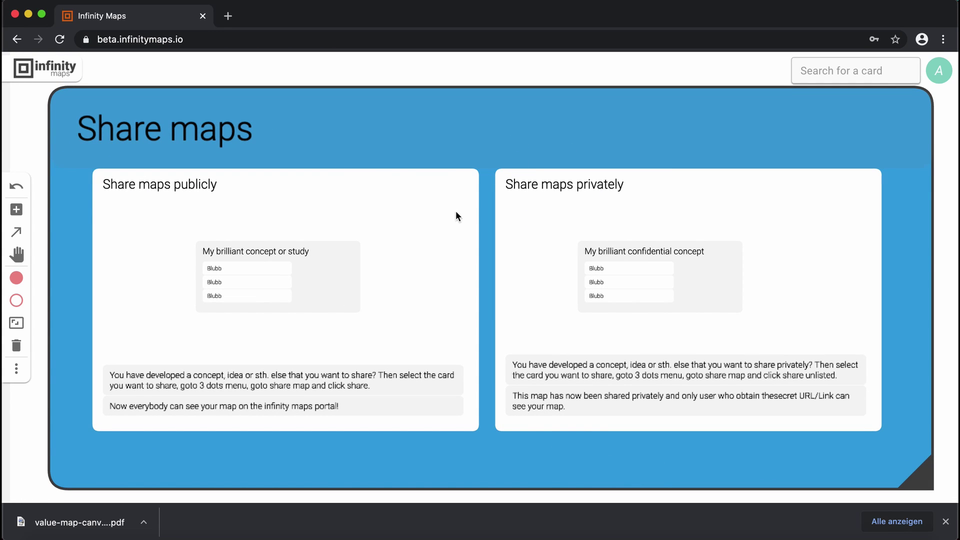
# Open Share Map, cancel it without changes, and open the account menu
pyautogui.click(16, 370)
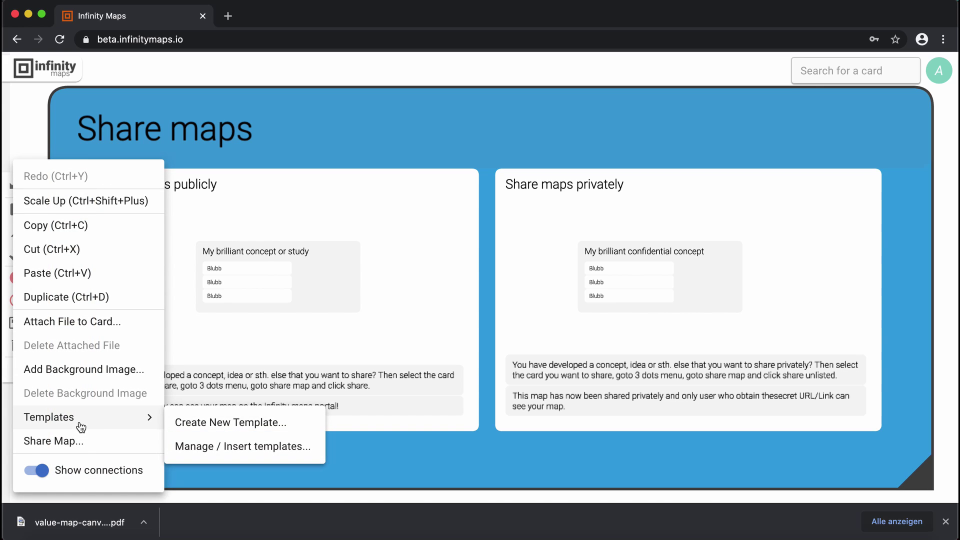
pyautogui.click(83, 444)
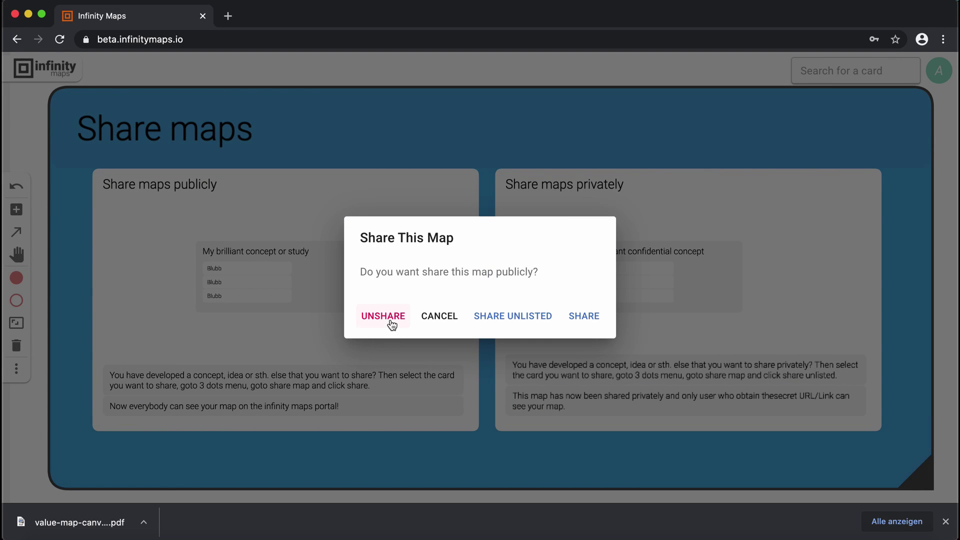
pyautogui.click(433, 317)
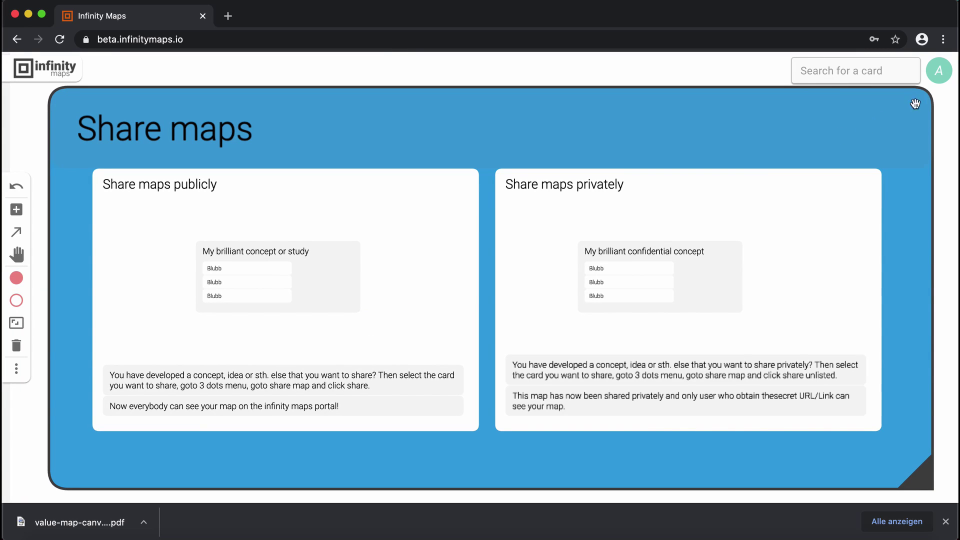
pyautogui.click(937, 72)
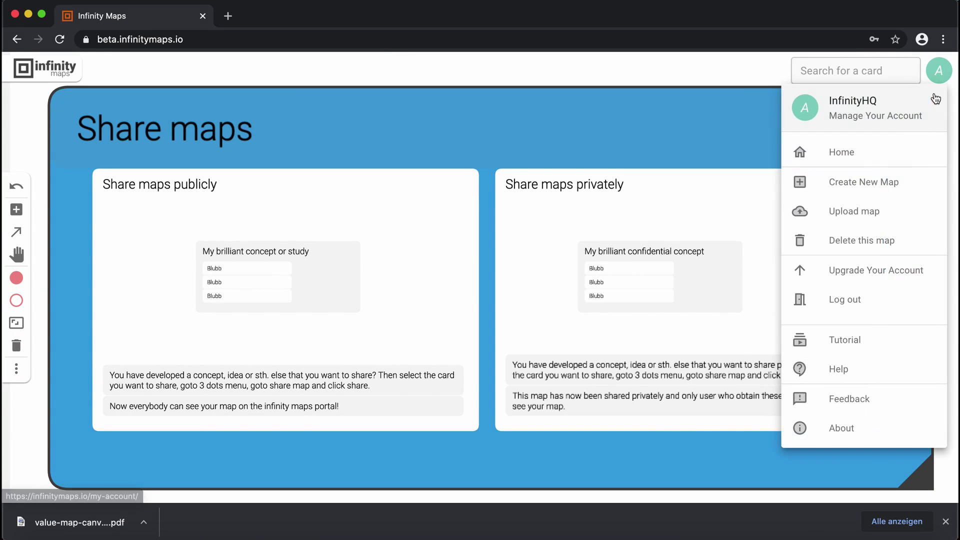
# Go to the Home dashboard, scroll the Community page, then open My Maps
pyautogui.click(848, 154)
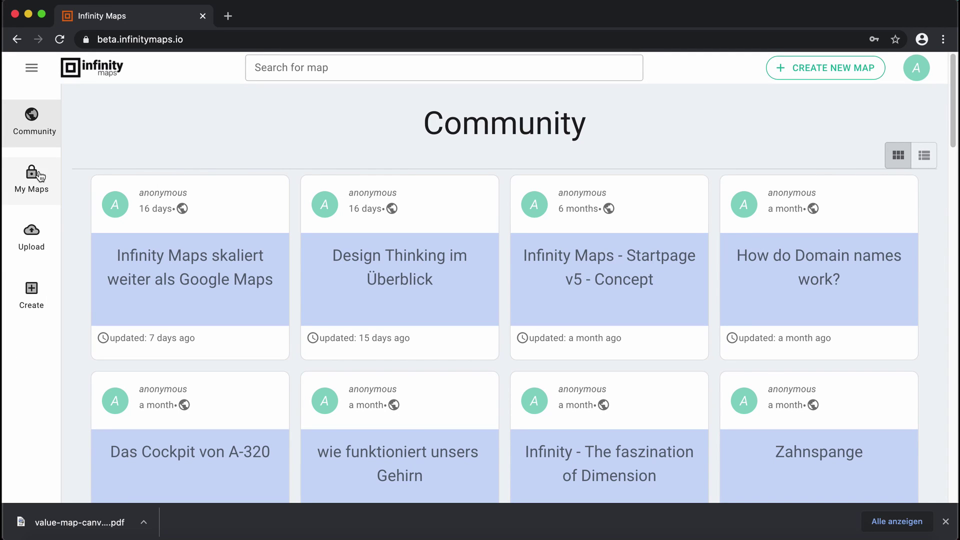
pyautogui.scroll(-10, 488, 313)
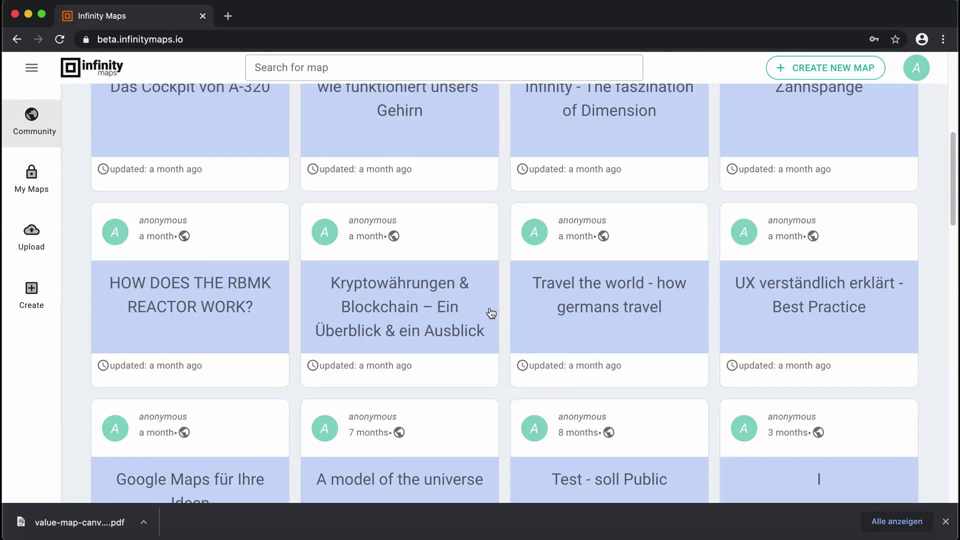
pyautogui.scroll(15, 491, 310)
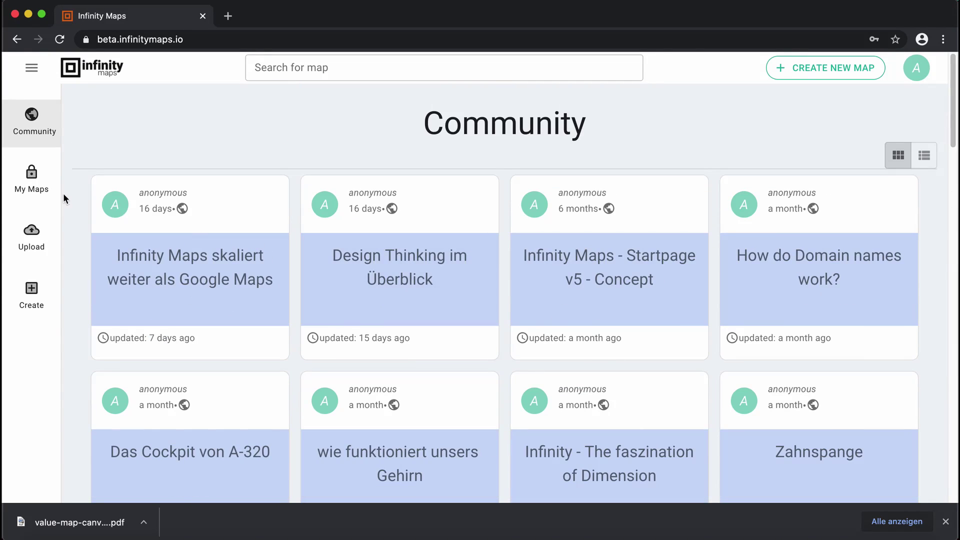
pyautogui.click(44, 188)
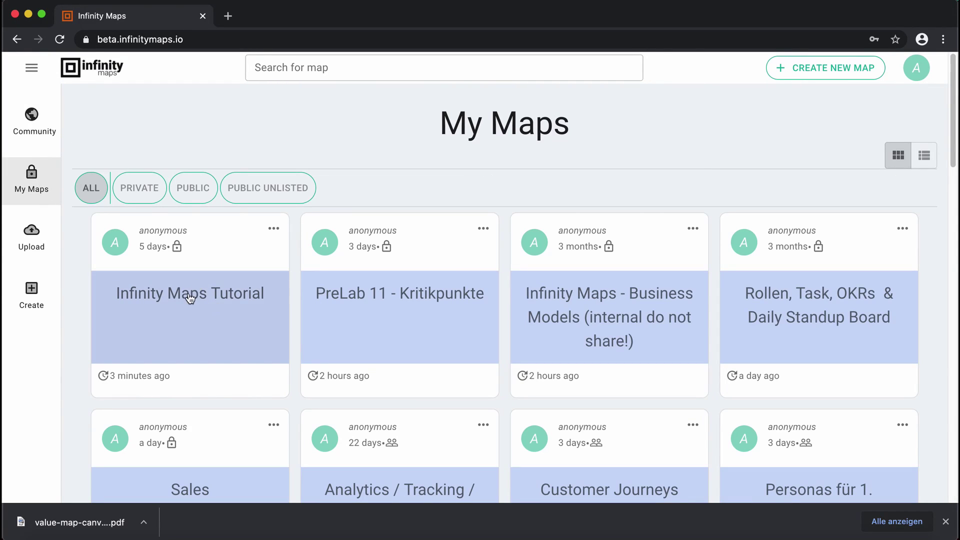